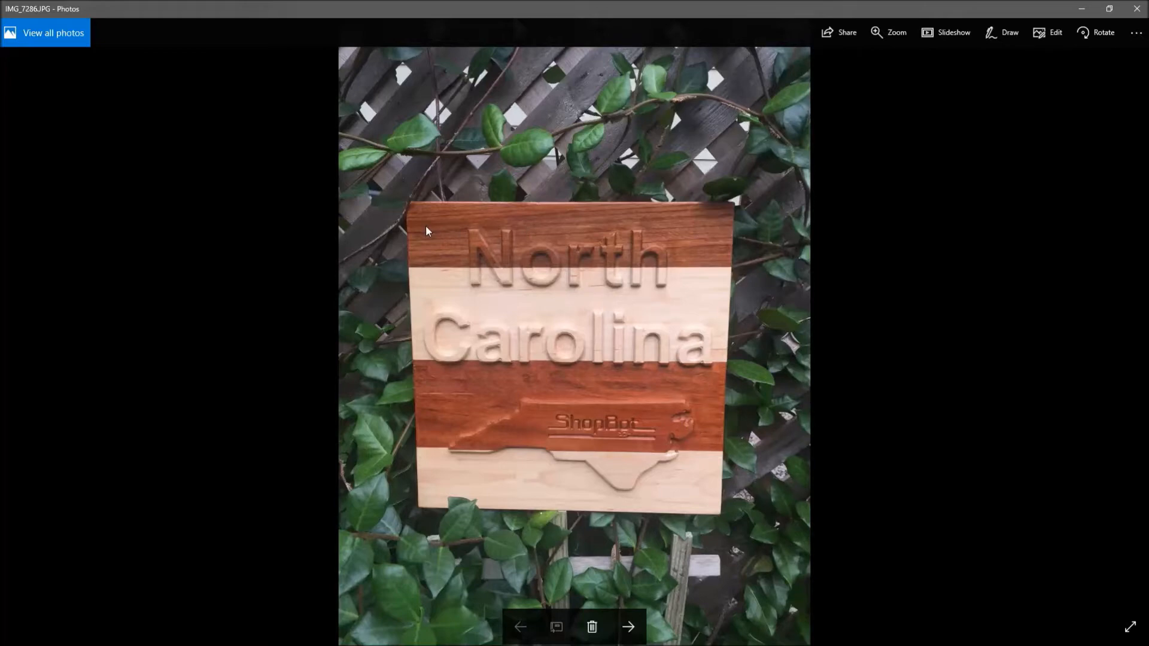
Step: Switch to VCarve Pro and review the job setup's material size, Z zero position and XY datum offset without changing anything
{"action": "left_click", "coordinate": [1081, 8]}
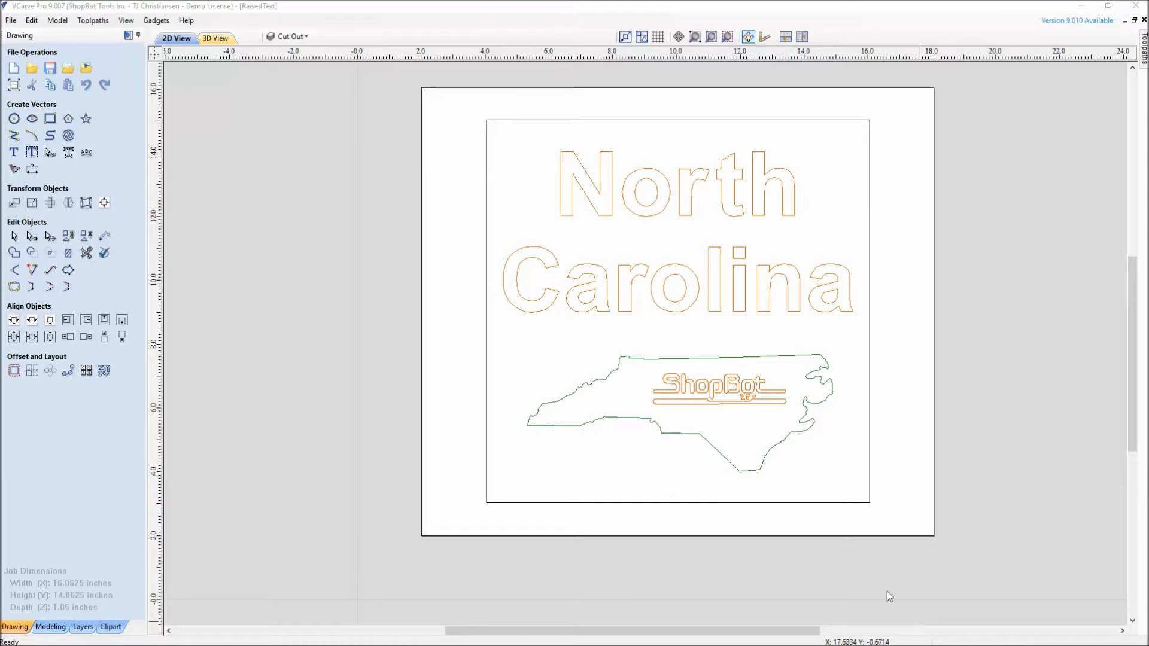
{"action": "left_click", "coordinate": [15, 86]}
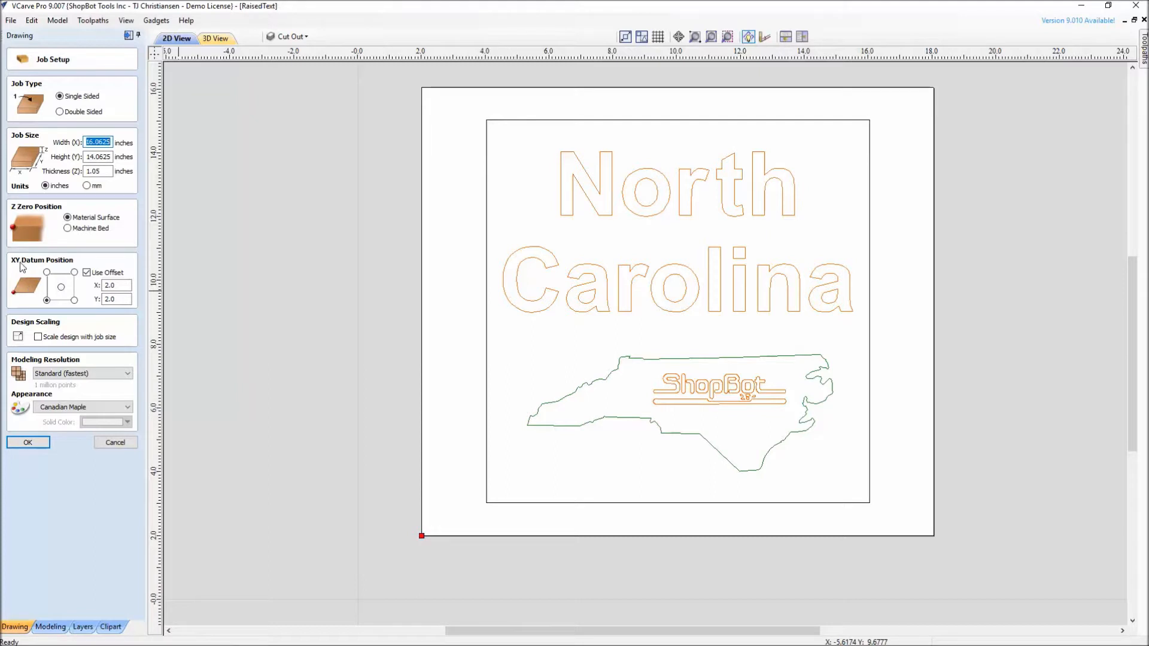
{"action": "middle_click_drag", "start_coordinate": [362, 479], "coordinate": [396, 363]}
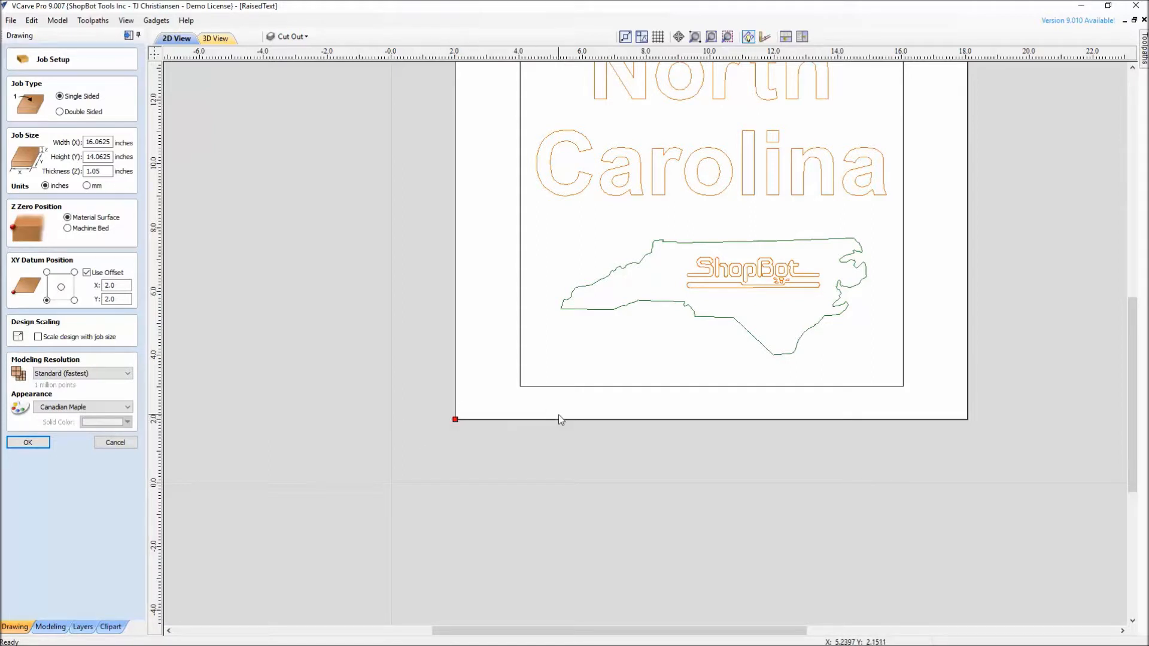
{"action": "scroll", "coordinate": [558, 415], "scroll_direction": "down", "scroll_amount": 1}
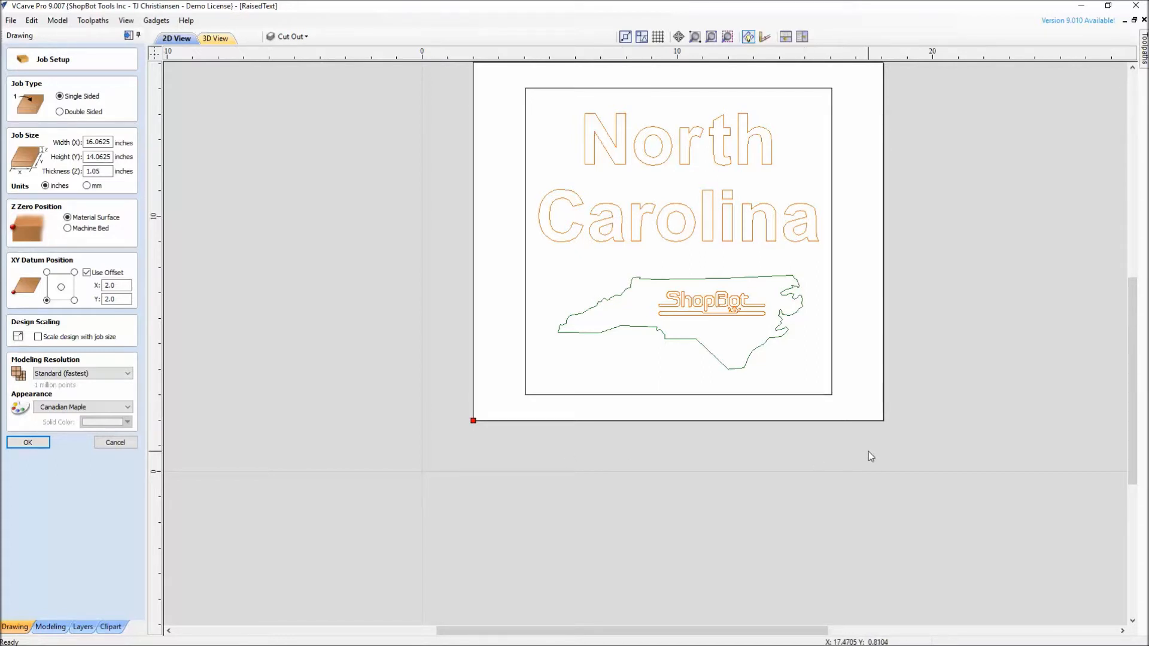
{"action": "left_click", "coordinate": [113, 442]}
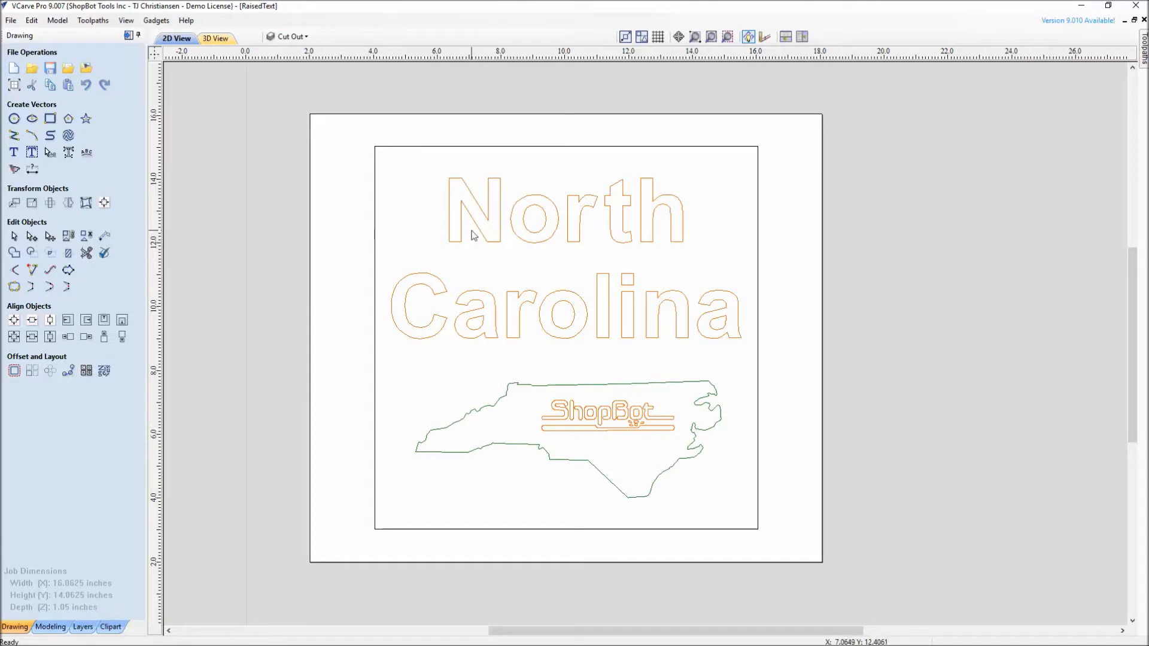
Step: Temporarily show the Pocket Size layer to examine its boundary around the sign, and return to the drawing tools
{"action": "left_click", "coordinate": [82, 627]}
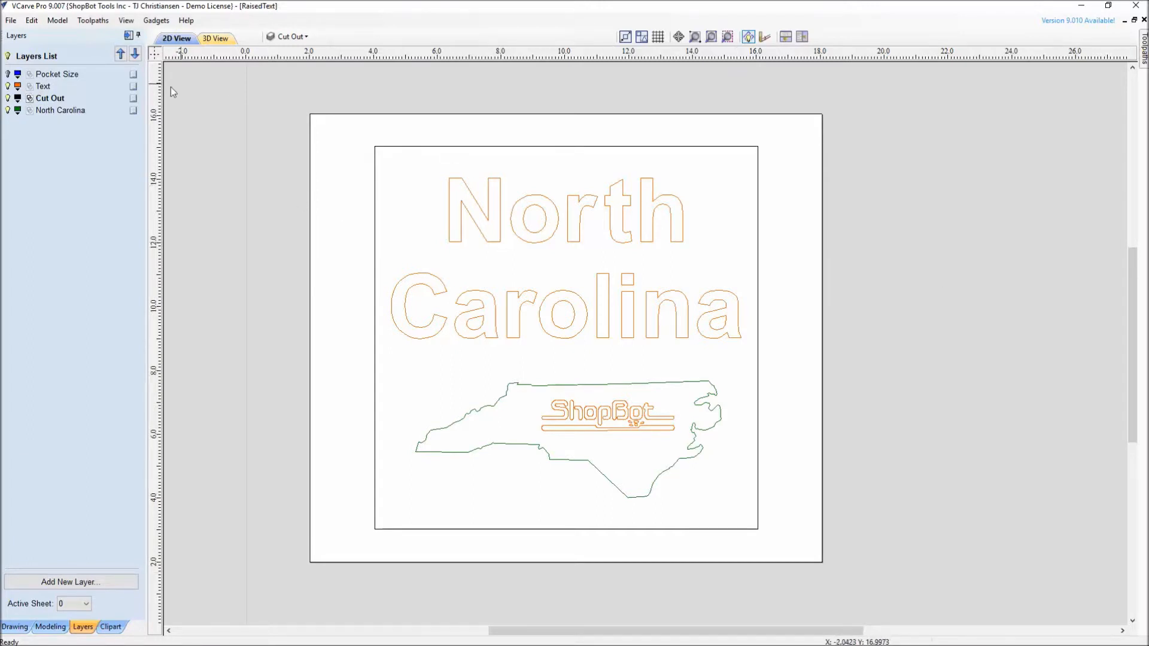
{"action": "left_click", "coordinate": [7, 74]}
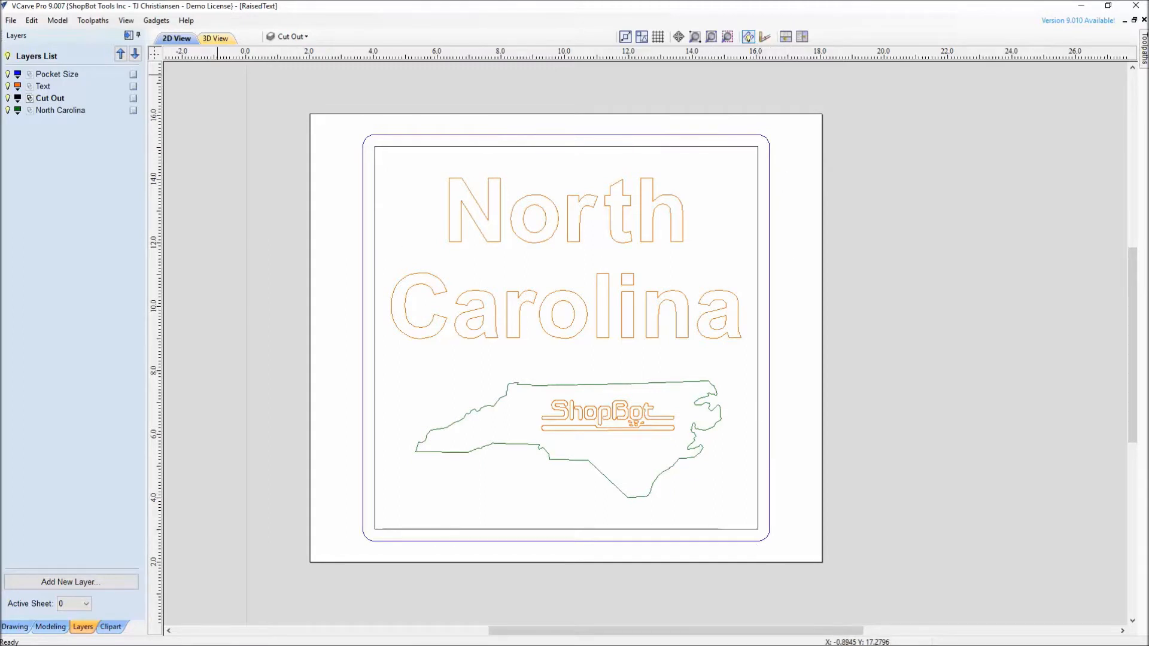
{"action": "left_click", "coordinate": [8, 74]}
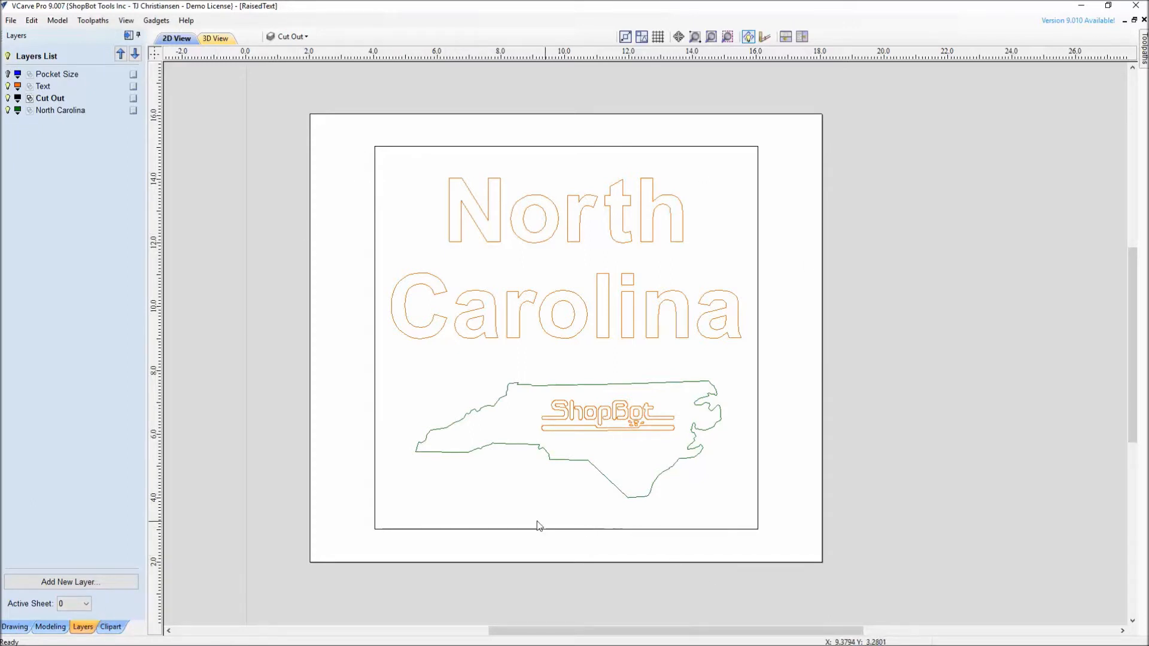
{"action": "left_click", "coordinate": [187, 21]}
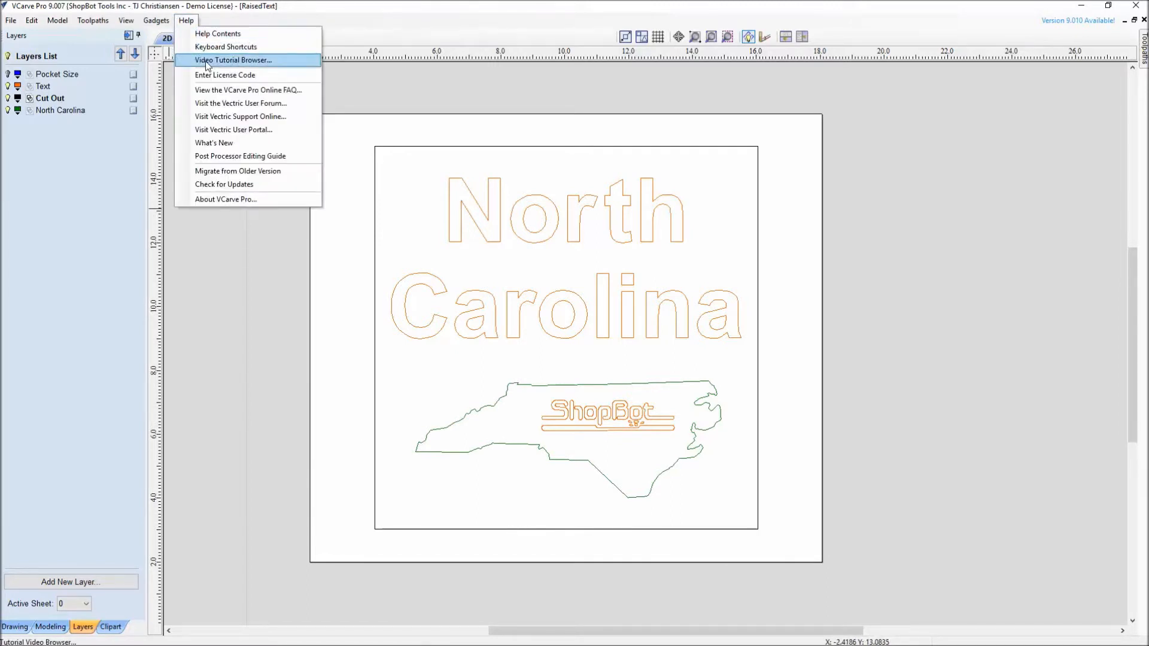
{"action": "left_click", "coordinate": [100, 179]}
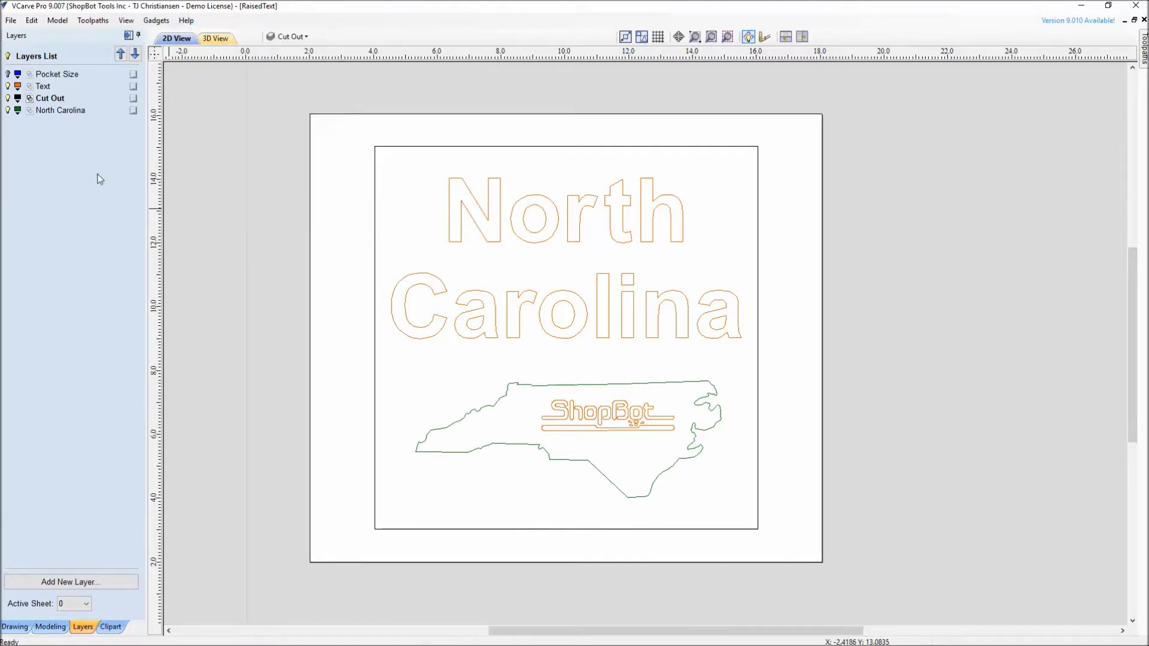
{"action": "left_click", "coordinate": [15, 626]}
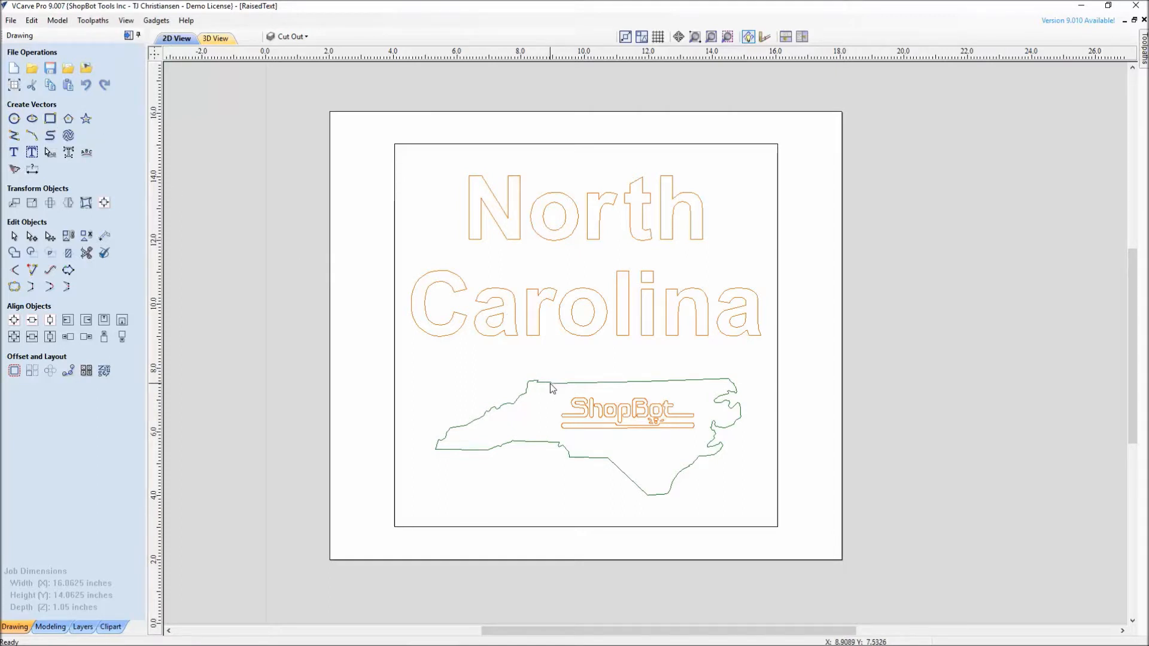
Step: Bring up the toolpath operations and look at the finished sign's photo in Photos before returning to VCarve Pro
{"action": "left_click", "coordinate": [129, 36]}
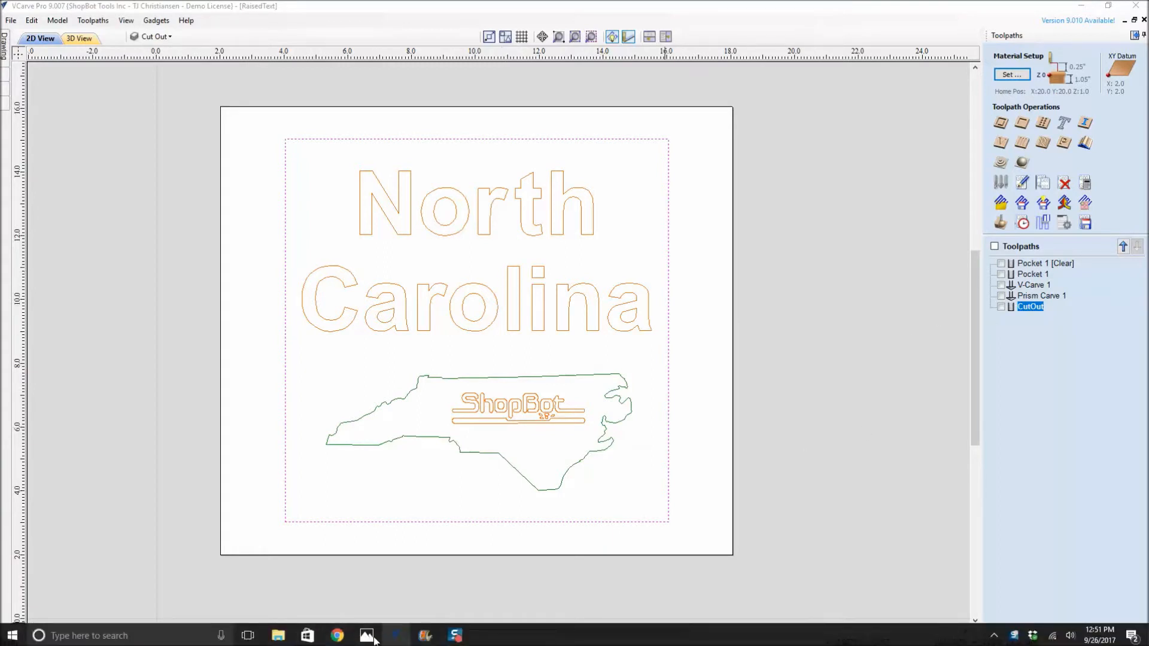
{"action": "left_click", "coordinate": [369, 638]}
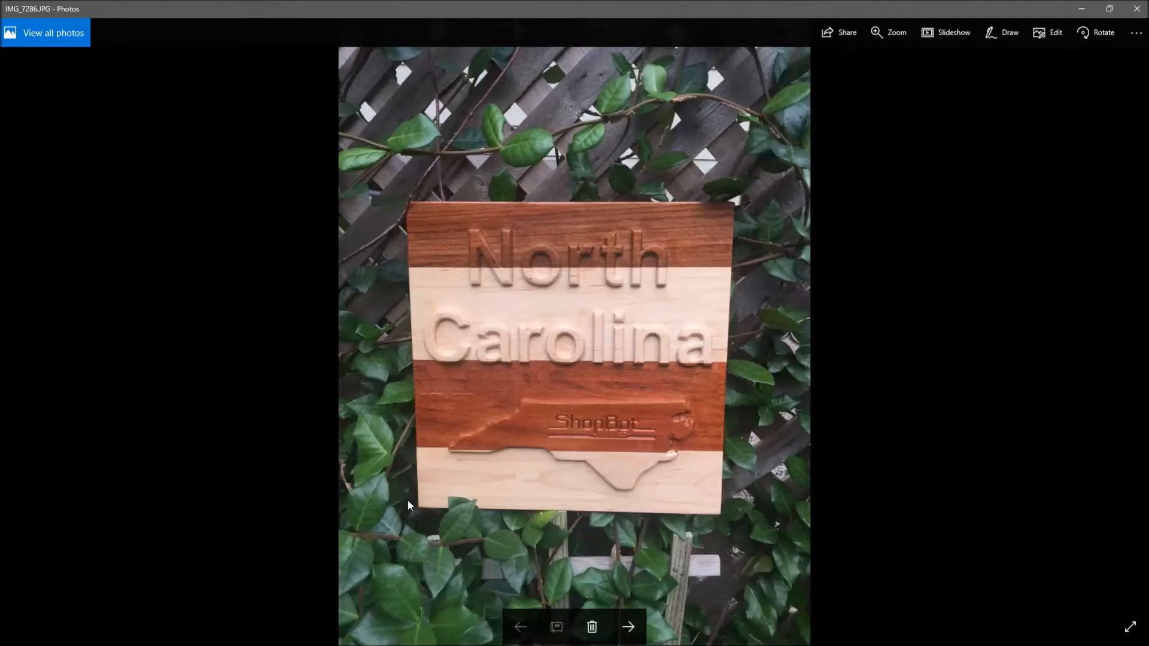
{"action": "left_click", "coordinate": [1084, 8]}
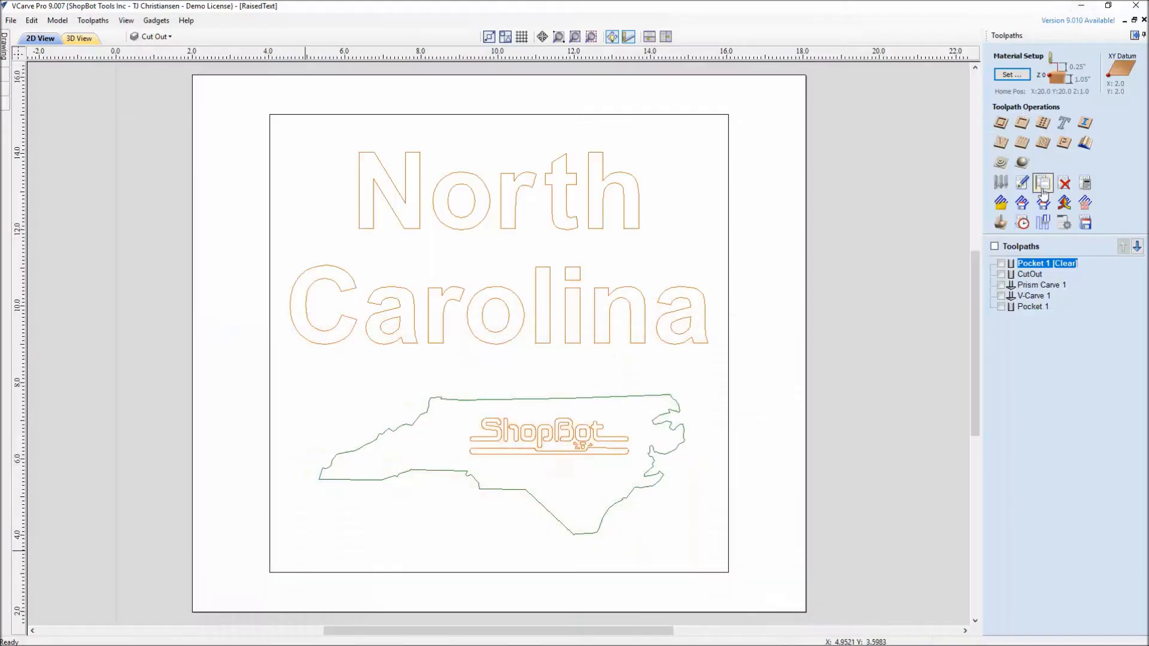
Step: Delete all existing toolpaths from the toolpath list
{"action": "right_click", "coordinate": [1036, 286]}
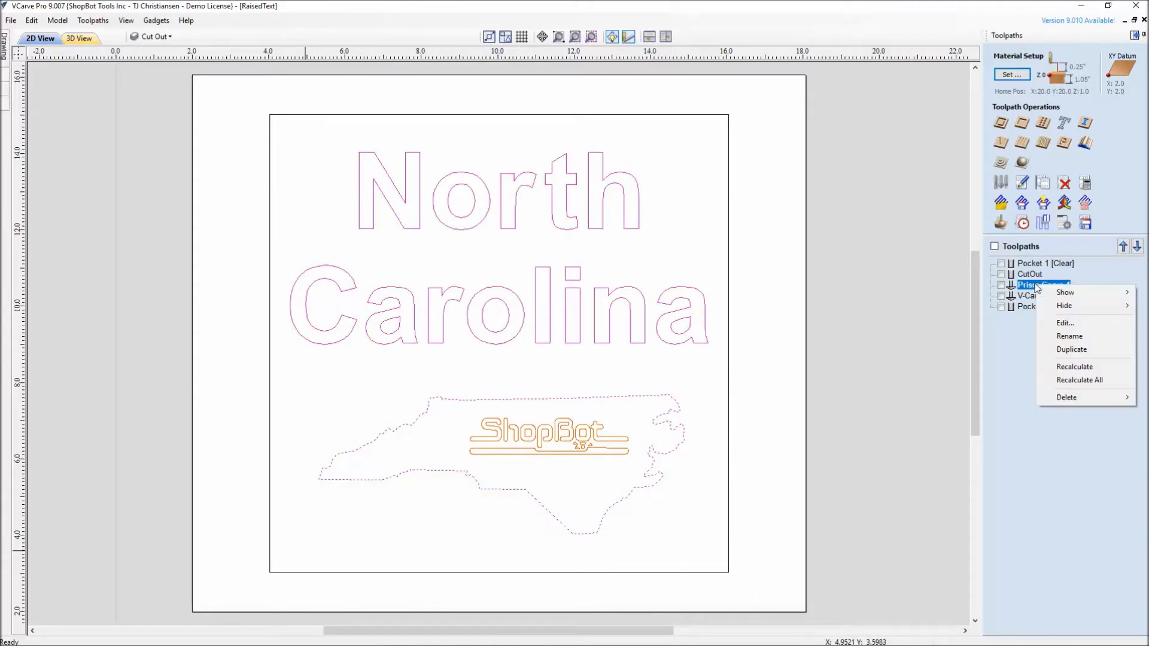
{"action": "mouse_move", "coordinate": [1052, 399]}
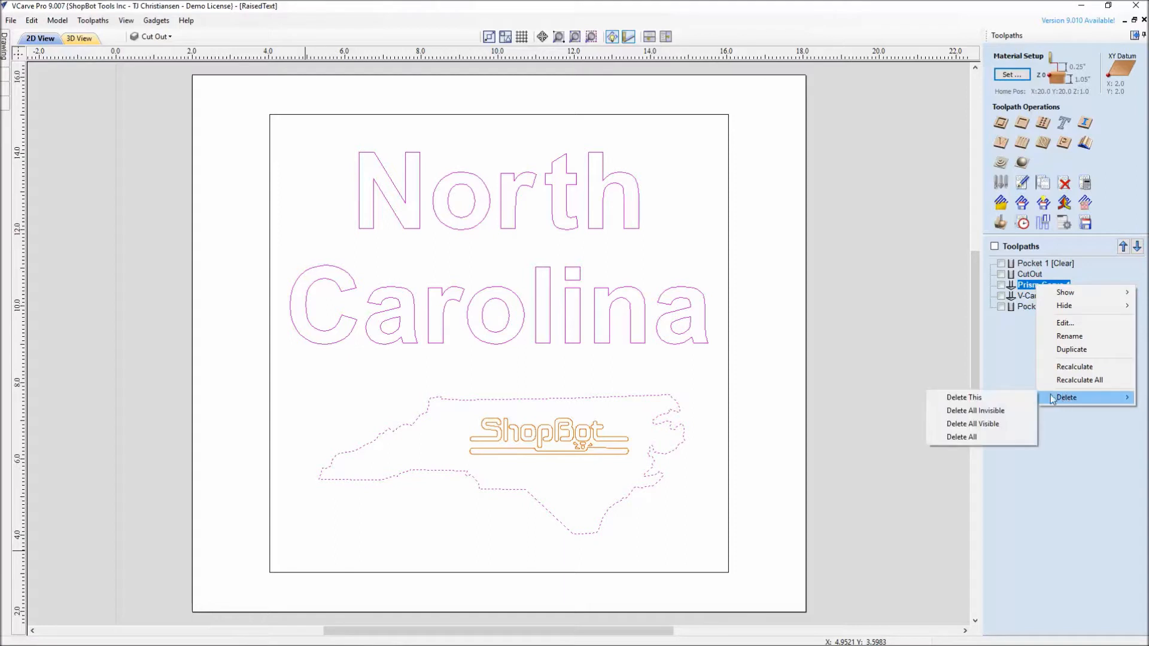
{"action": "left_click", "coordinate": [974, 437]}
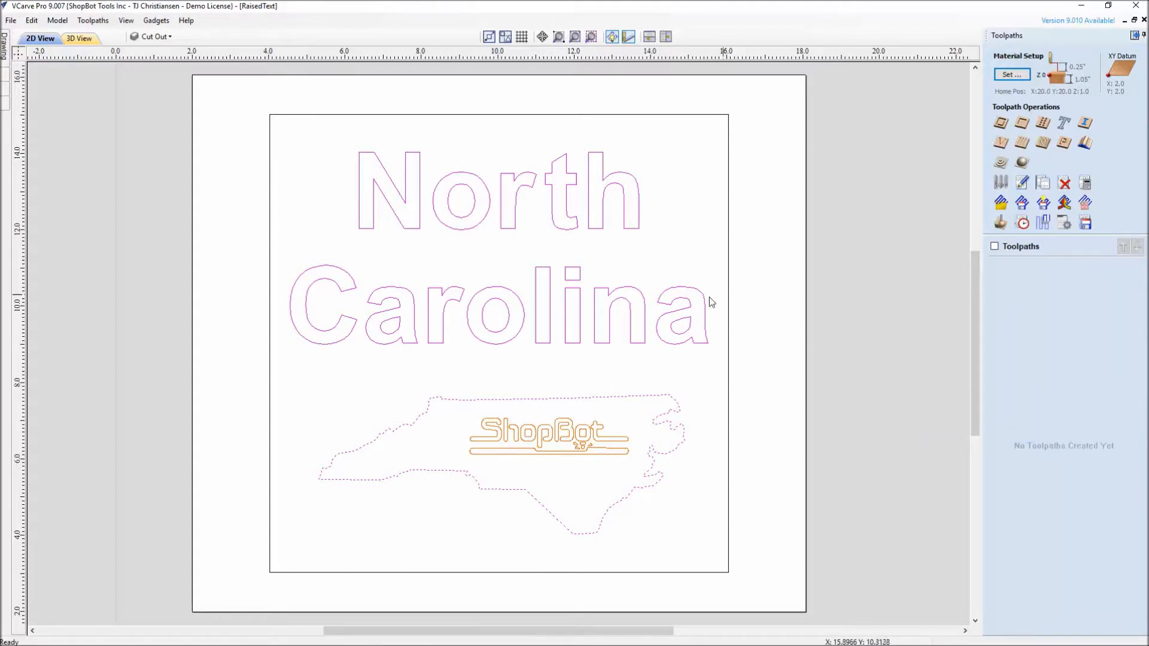
Step: Make the Pocket Size layer visible around the square cut-out border and clear the border's selection
{"action": "left_click", "coordinate": [728, 236]}
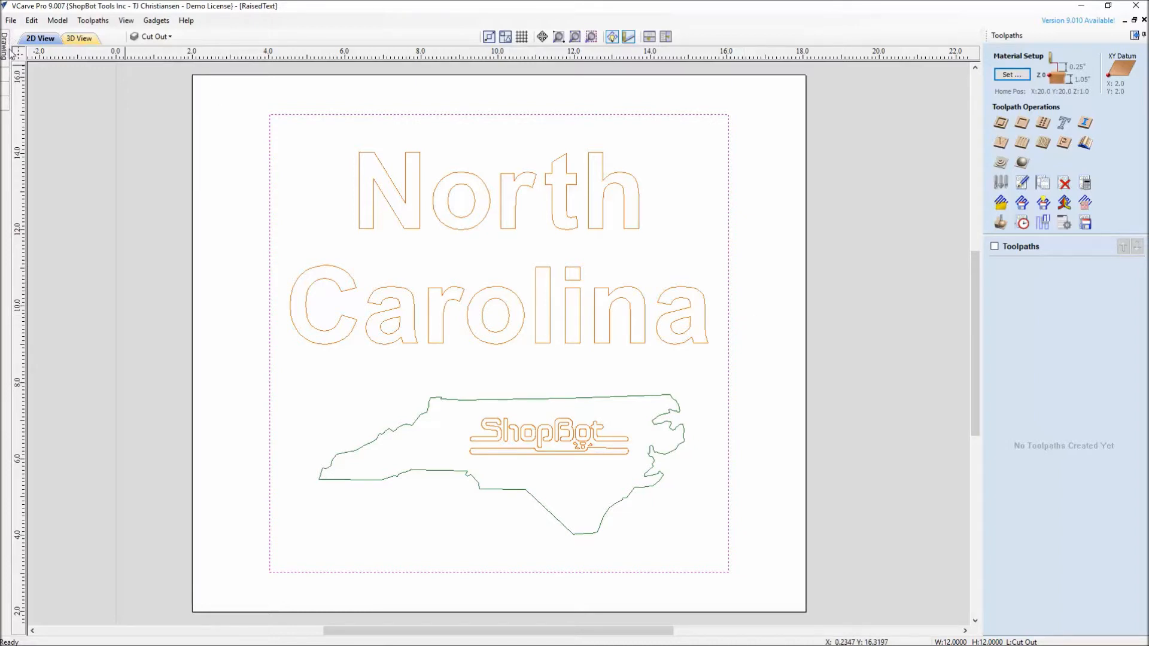
{"action": "mouse_move", "coordinate": [8, 53]}
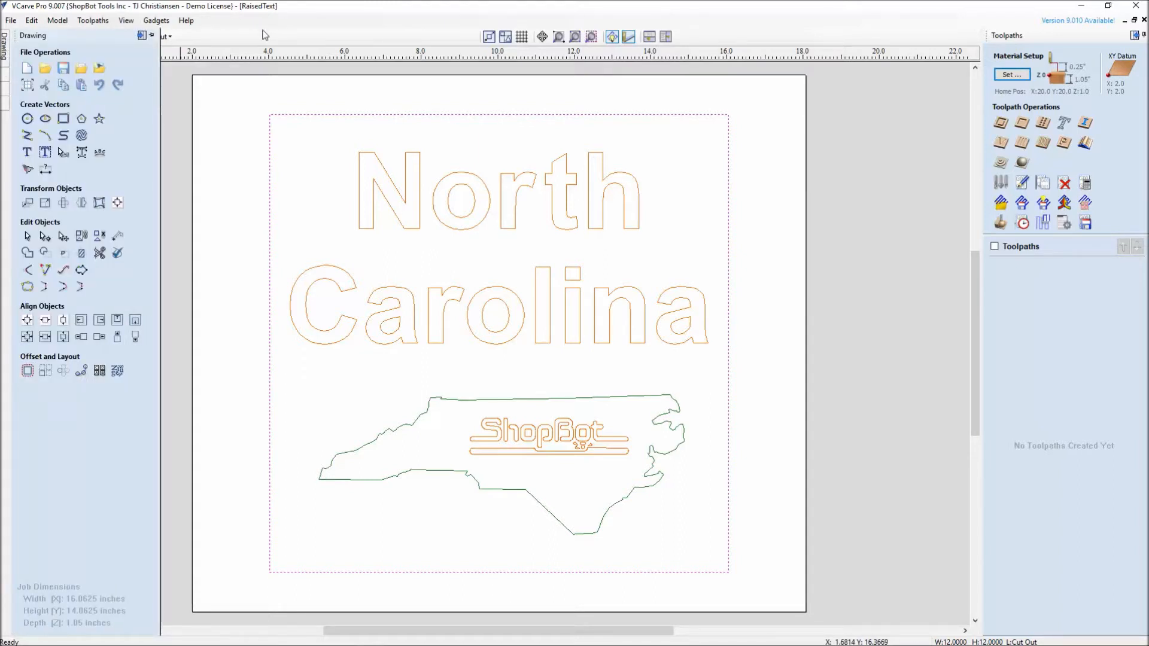
{"action": "left_click", "coordinate": [170, 37]}
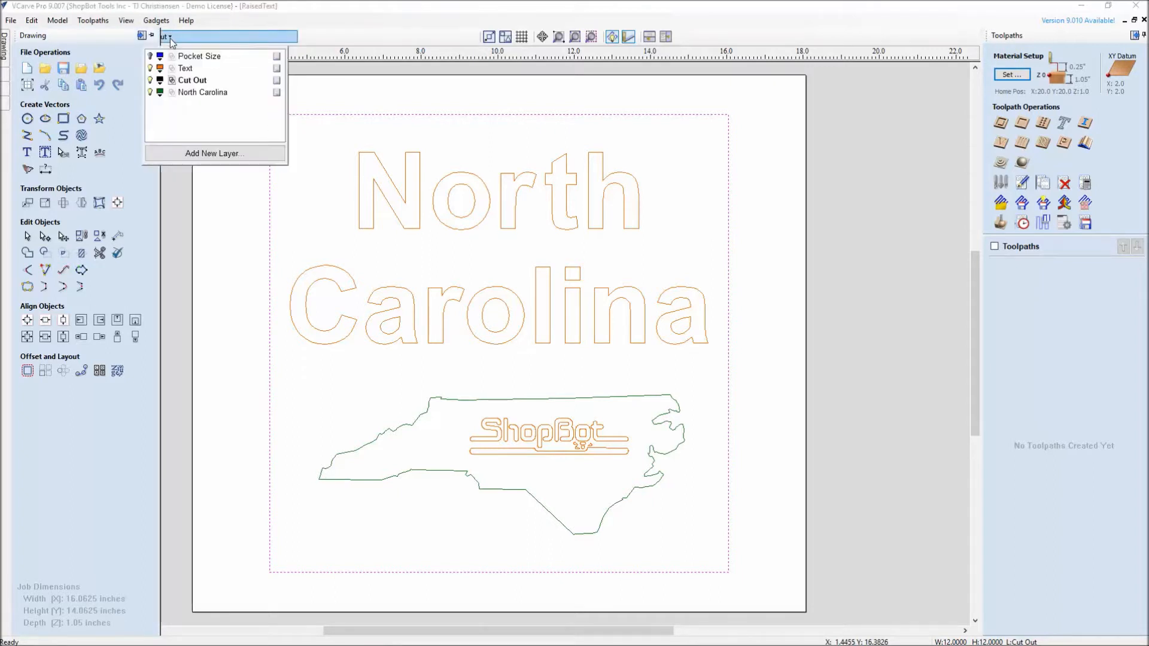
{"action": "left_click", "coordinate": [150, 57]}
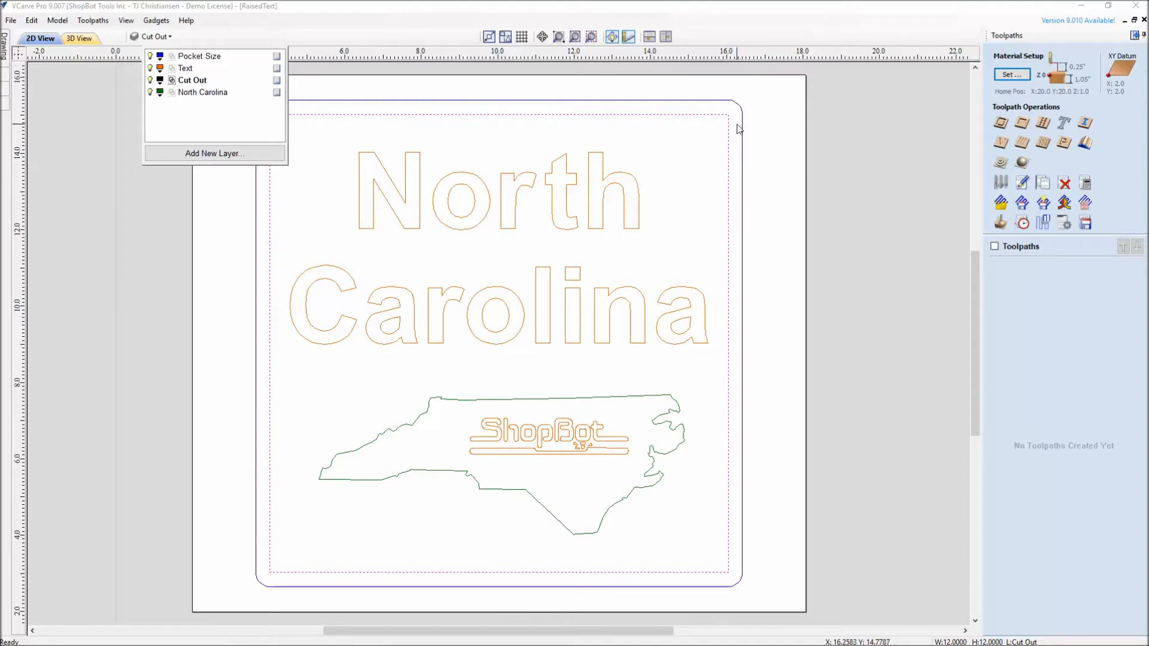
{"action": "left_click", "coordinate": [826, 121]}
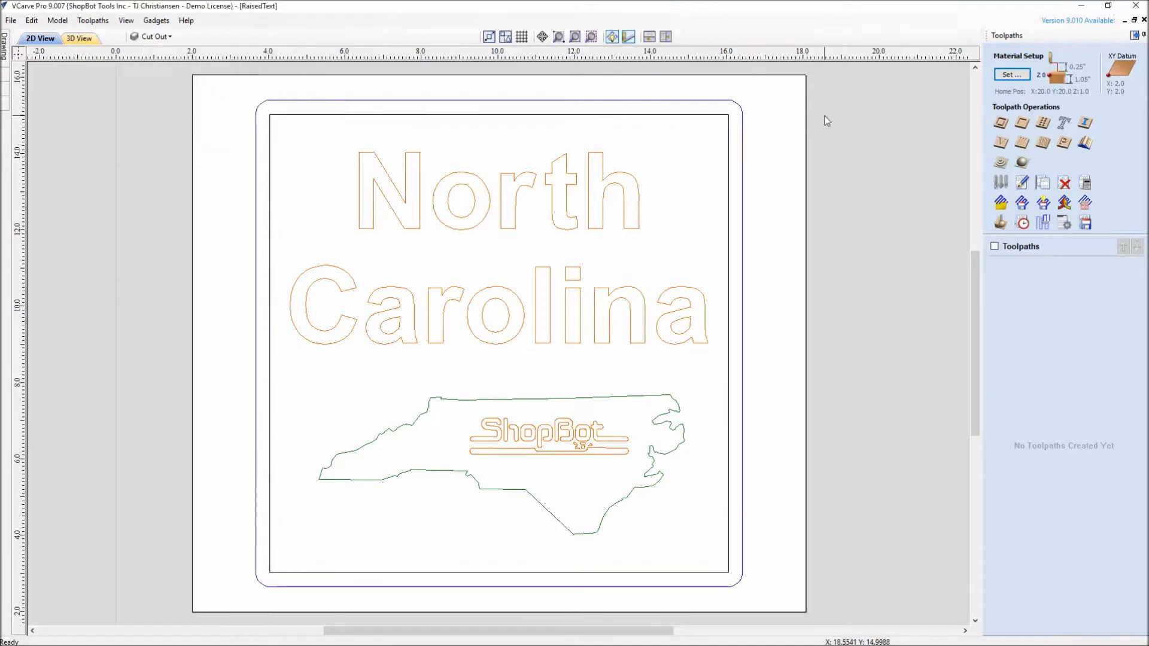
Step: Start a pocket toolpath on the outer rounded boundary, the North Carolina text and the state outline, with a cut depth of .25 inches
{"action": "left_click", "coordinate": [1020, 124]}
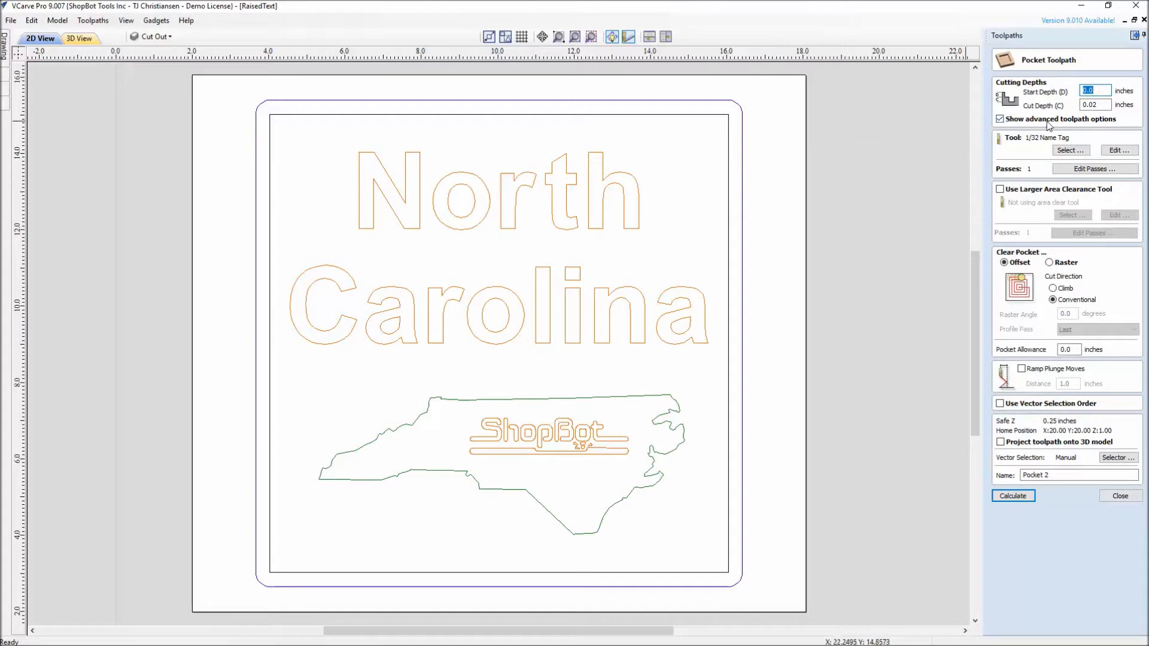
{"action": "left_click", "coordinate": [742, 202]}
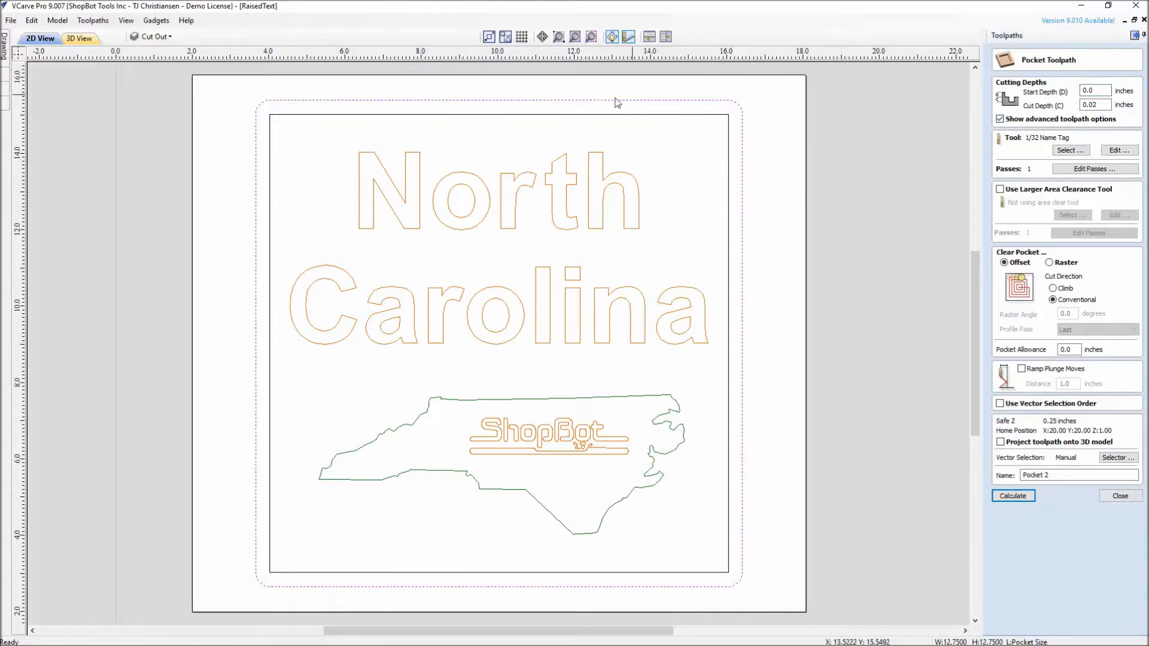
{"action": "left_click", "coordinate": [515, 227], "text": "shift"}
{"action": "left_click", "coordinate": [547, 399], "text": "shift"}
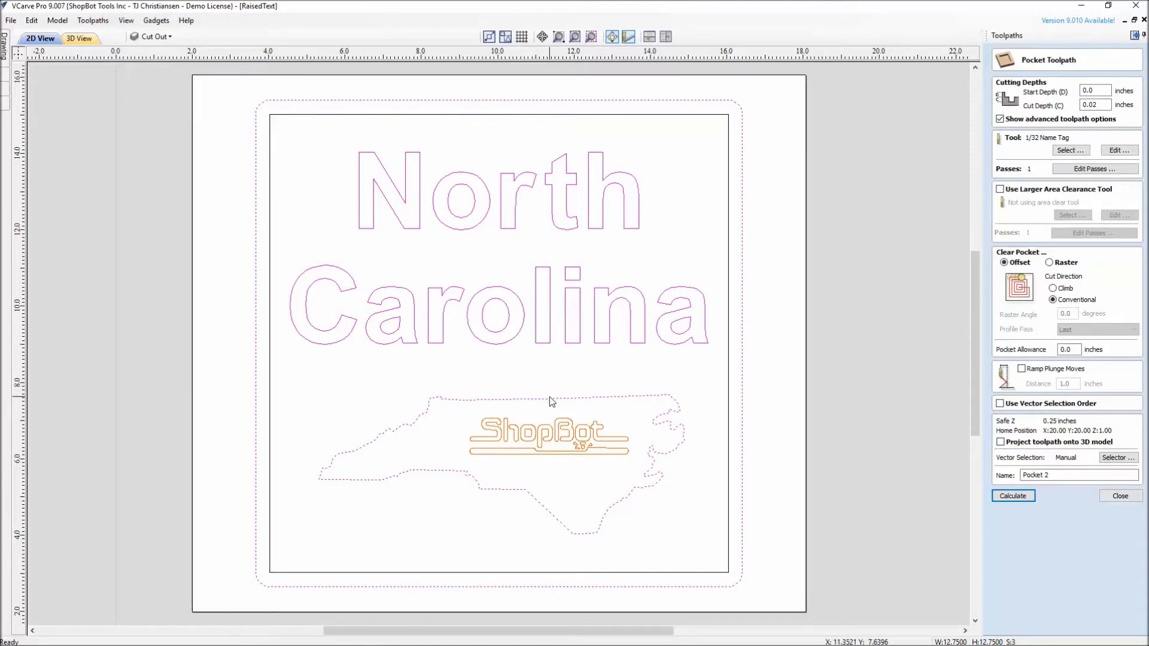
{"action": "double_click", "coordinate": [1087, 105]}
{"action": "type", "text": ".25"}
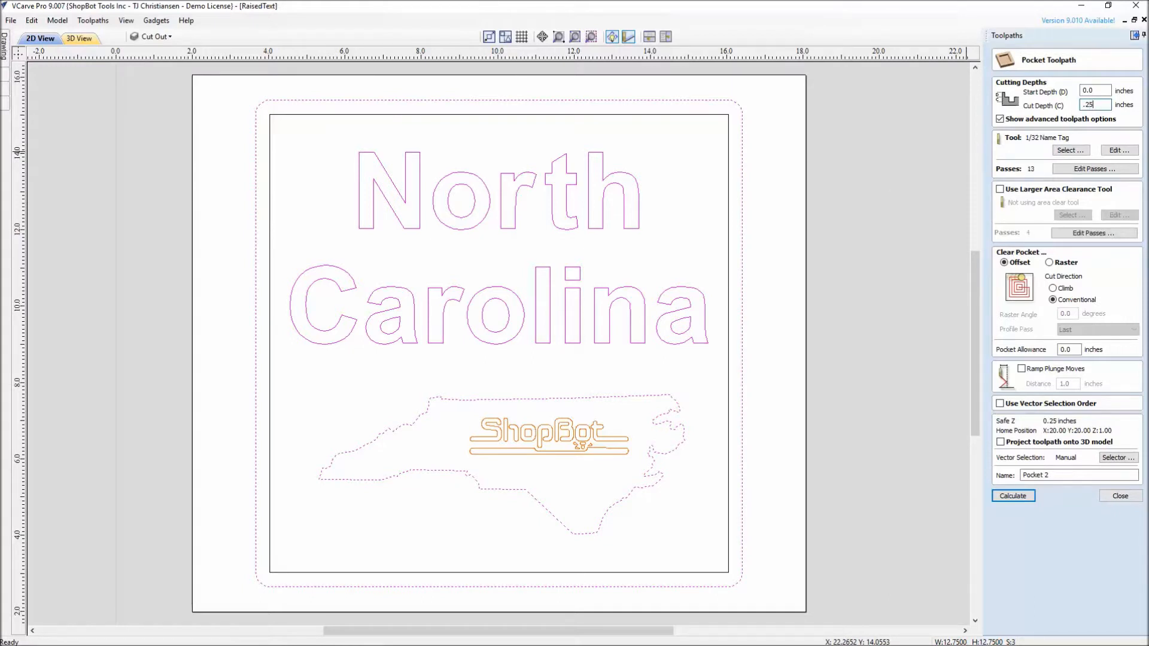
Step: Compare the wood bits in the tool database without choosing one, and examine the gaps between the North Carolina letters
{"action": "left_click", "coordinate": [1063, 151]}
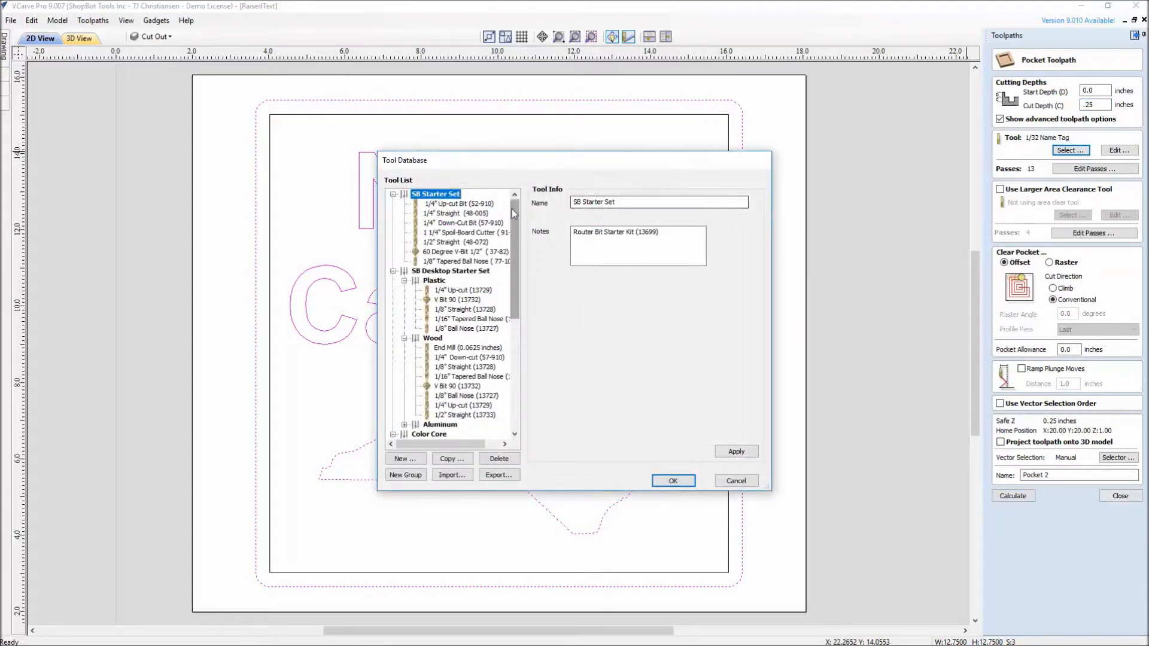
{"action": "scroll", "coordinate": [515, 212], "scroll_direction": "down", "scroll_amount": 2}
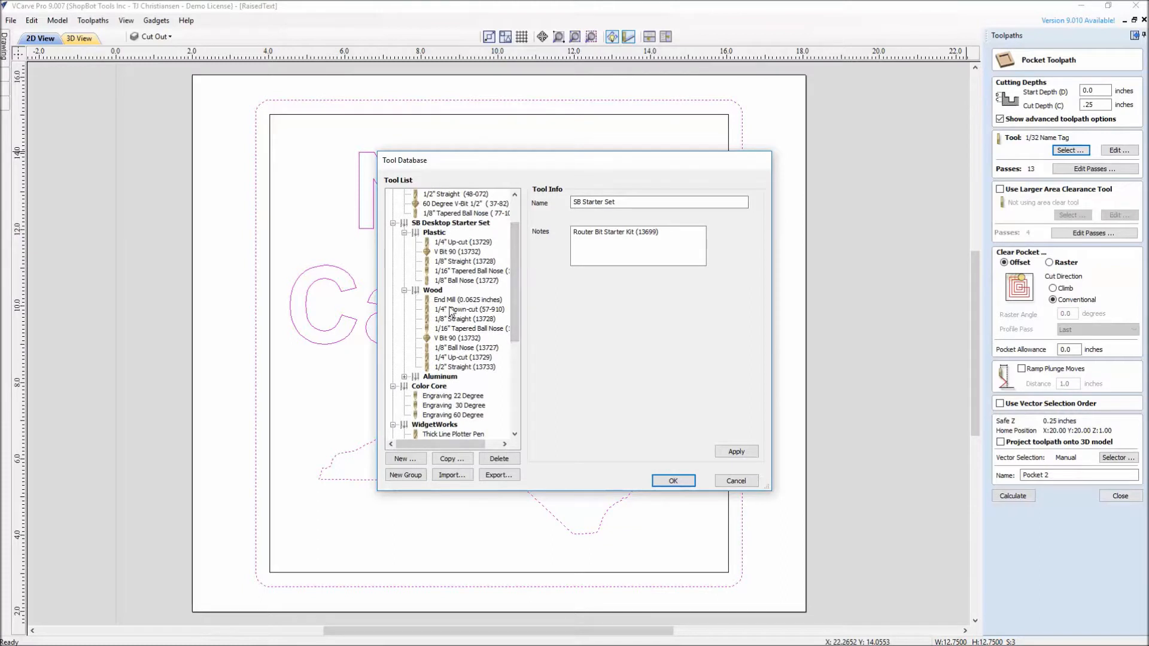
{"action": "left_click", "coordinate": [455, 310]}
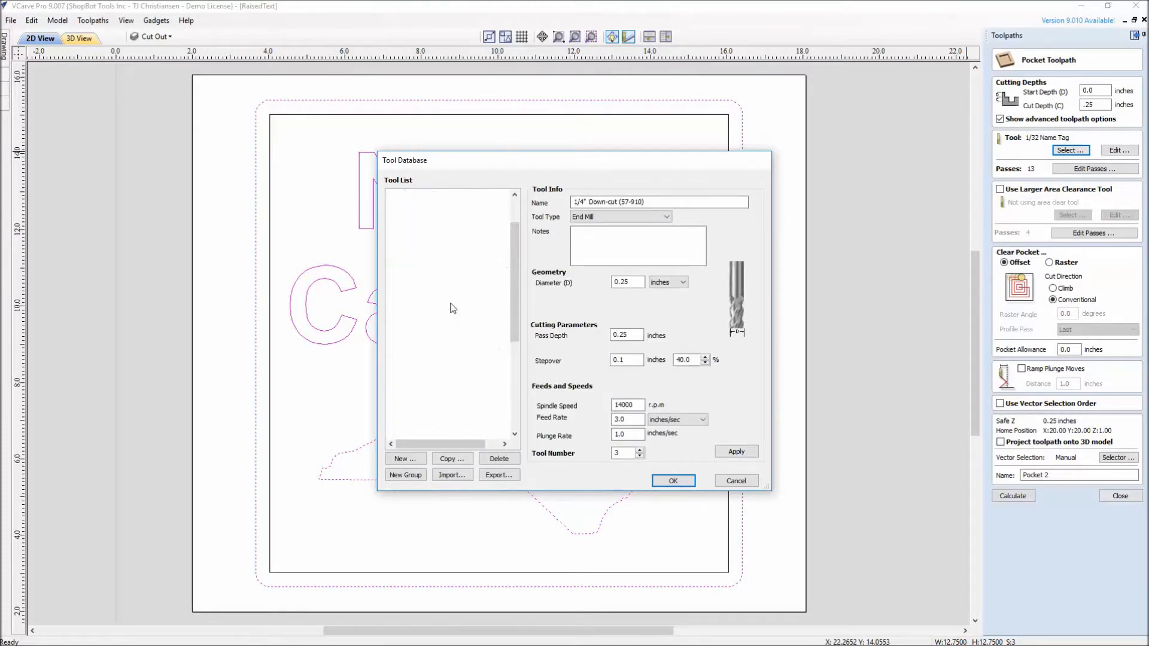
{"action": "left_click", "coordinate": [455, 319]}
{"action": "left_click", "coordinate": [456, 339]}
{"action": "left_click", "coordinate": [456, 348]}
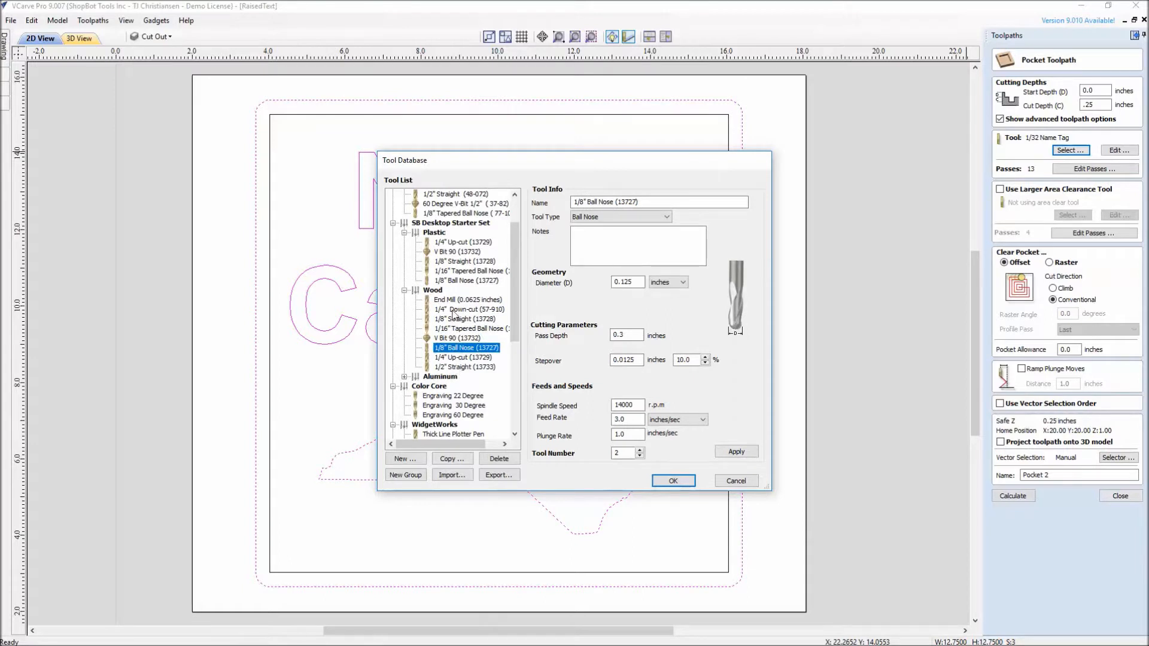
{"action": "left_click", "coordinate": [745, 481]}
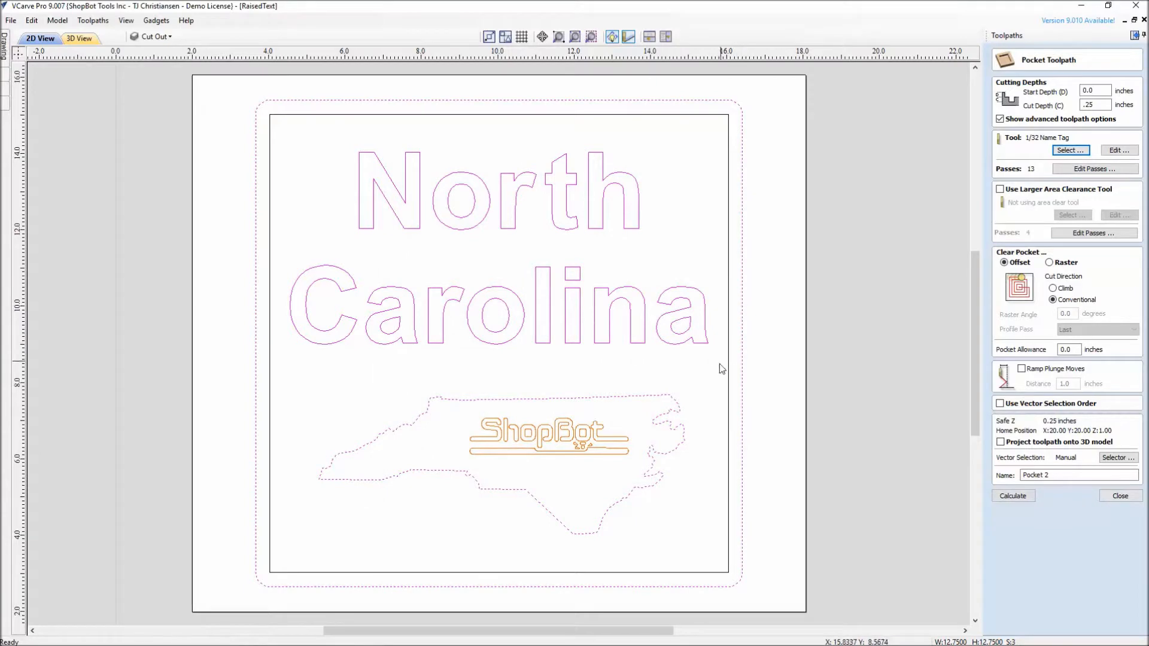
{"action": "scroll", "coordinate": [569, 230], "scroll_direction": "up", "scroll_amount": 3}
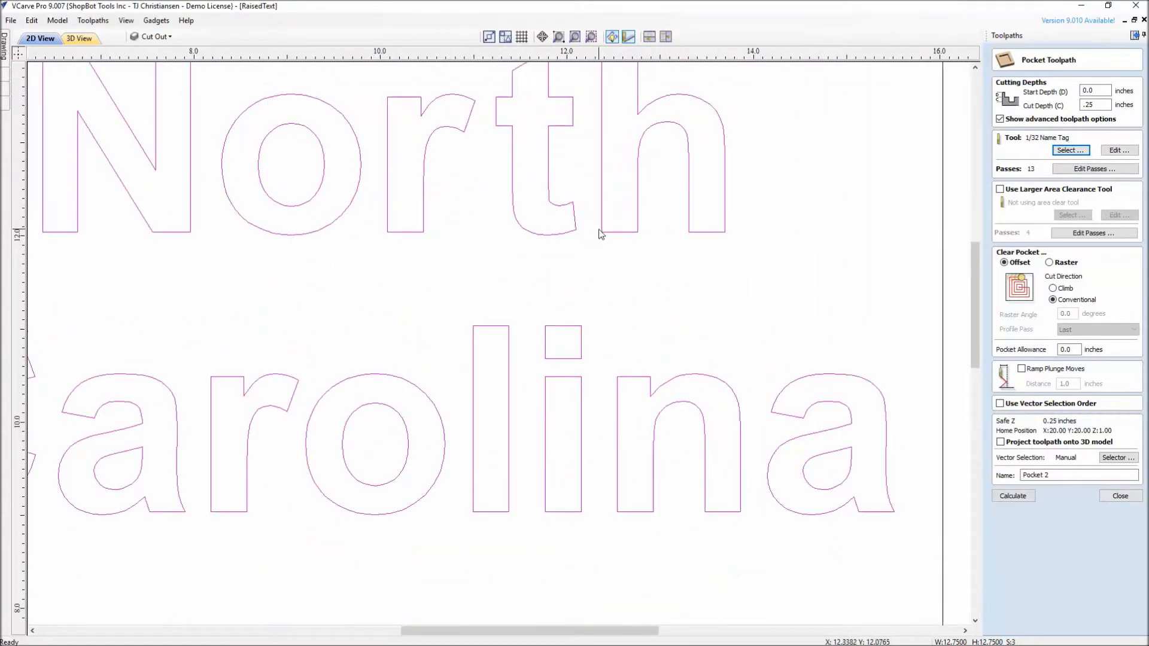
{"action": "scroll", "coordinate": [302, 297], "scroll_direction": "down", "scroll_amount": 3}
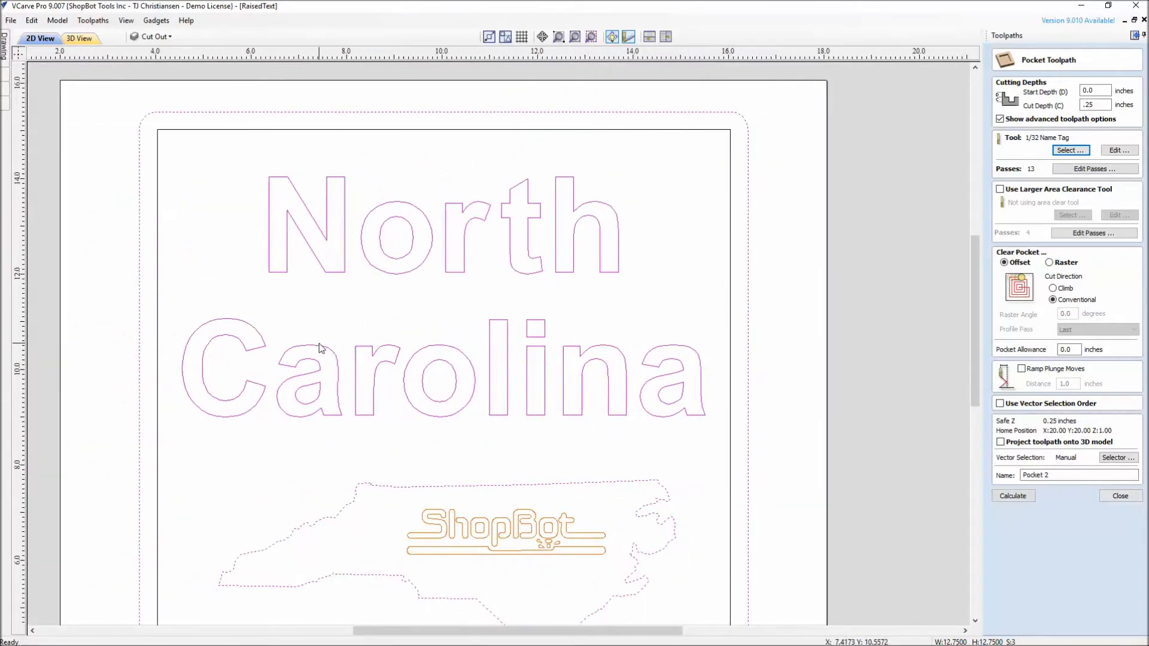
{"action": "mouse_move", "coordinate": [9, 60]}
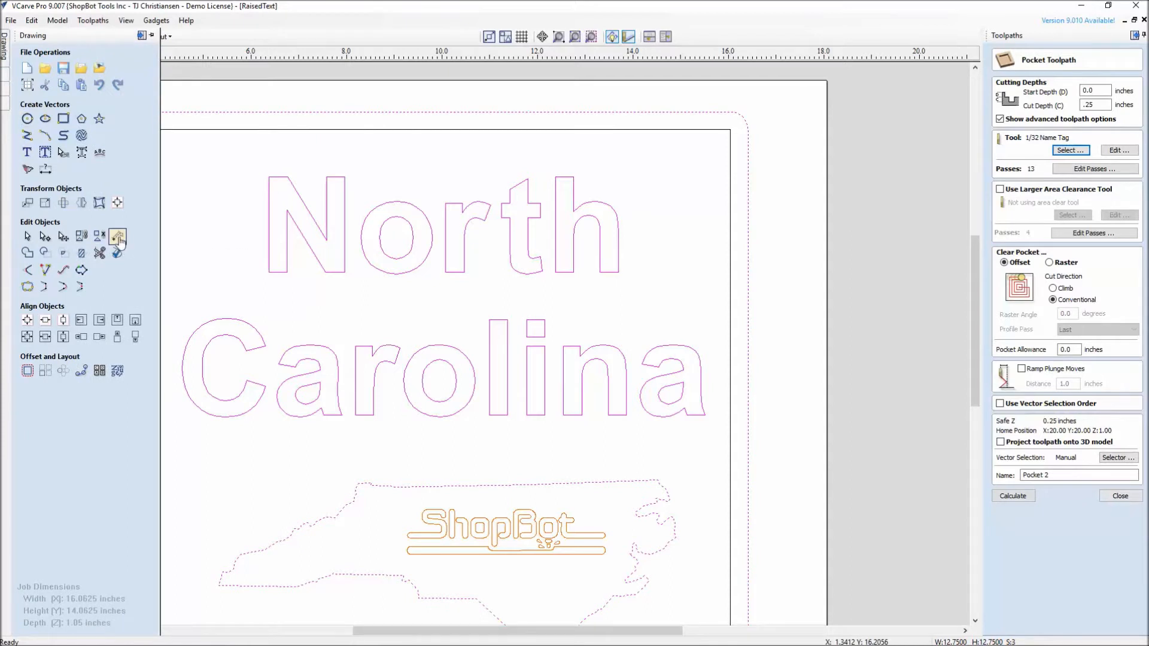
Step: Assign the 1/8" Straight (13728) wood bit as the pocket toolpath's cutting tool
{"action": "left_click", "coordinate": [1065, 150]}
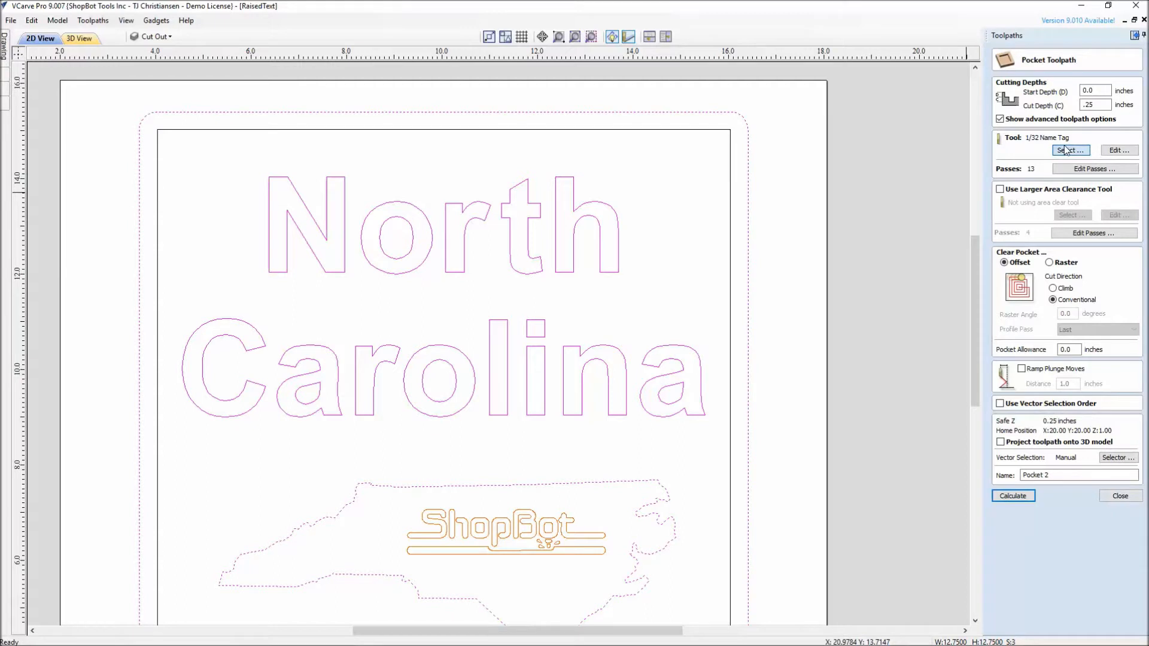
{"action": "left_click", "coordinate": [1065, 150]}
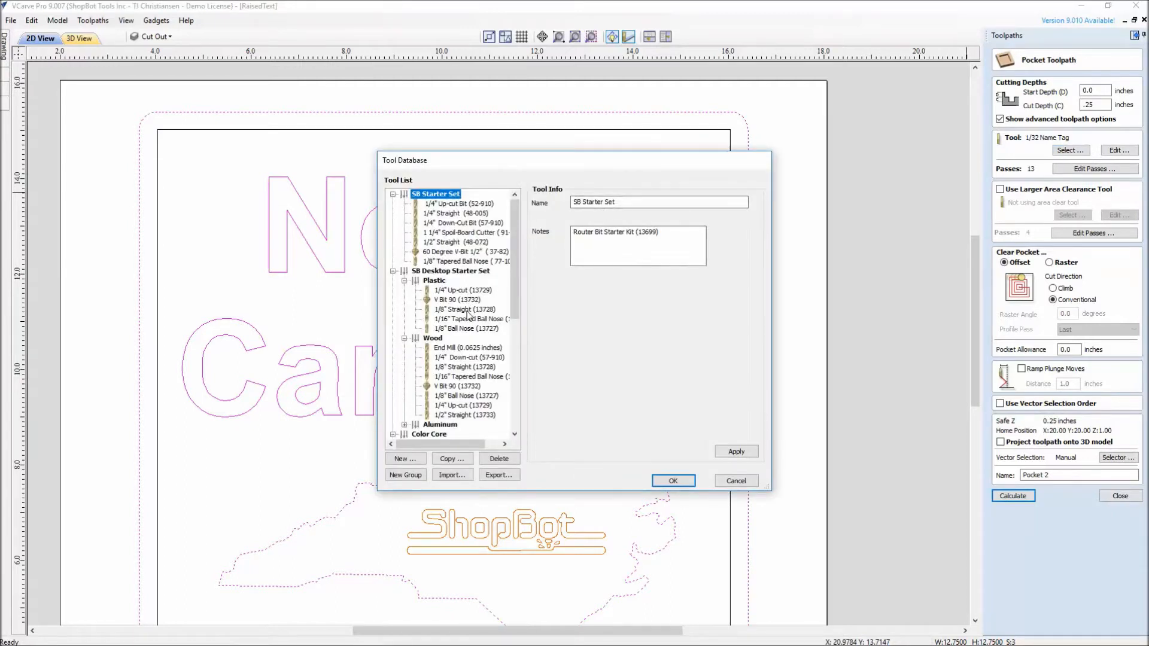
{"action": "left_click", "coordinate": [461, 367]}
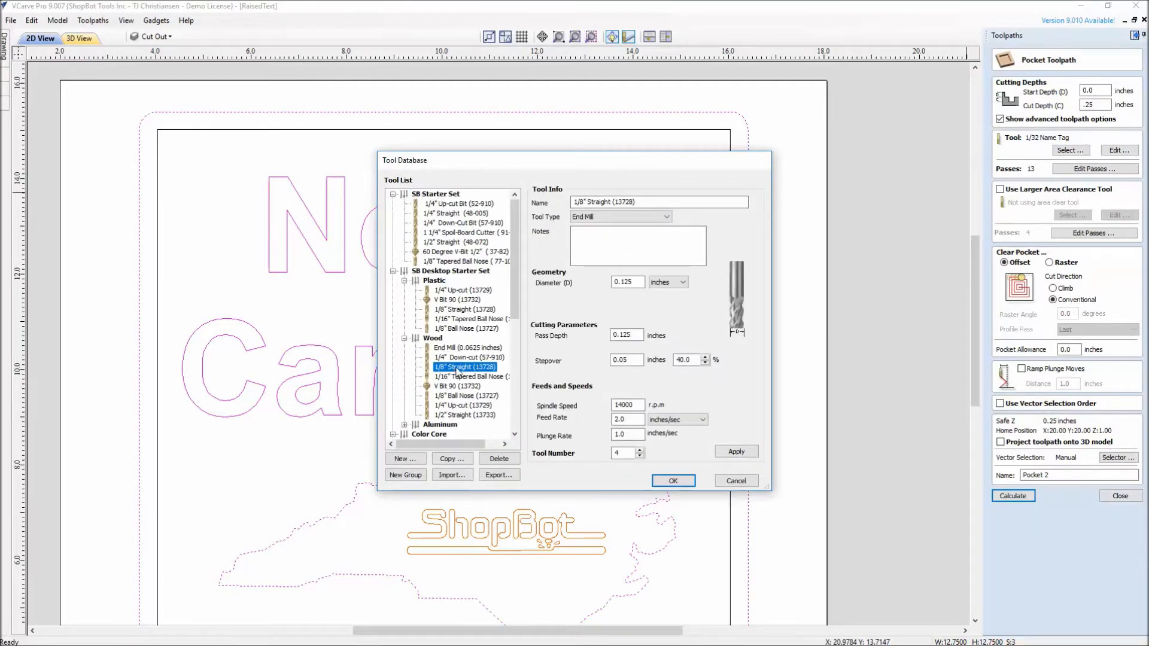
{"action": "left_click", "coordinate": [674, 480]}
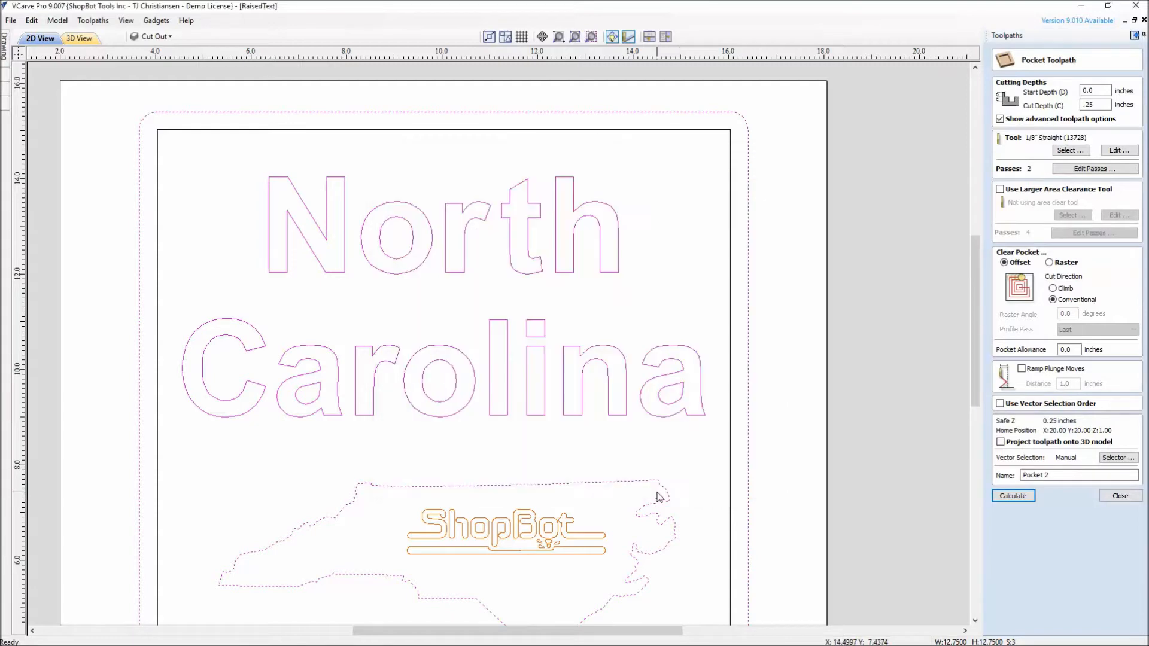
Step: Enable a larger area clearance tool for the pocket and choose the 1/2" Straight (13733) wood bit
{"action": "middle_click_drag", "start_coordinate": [635, 480], "coordinate": [651, 437]}
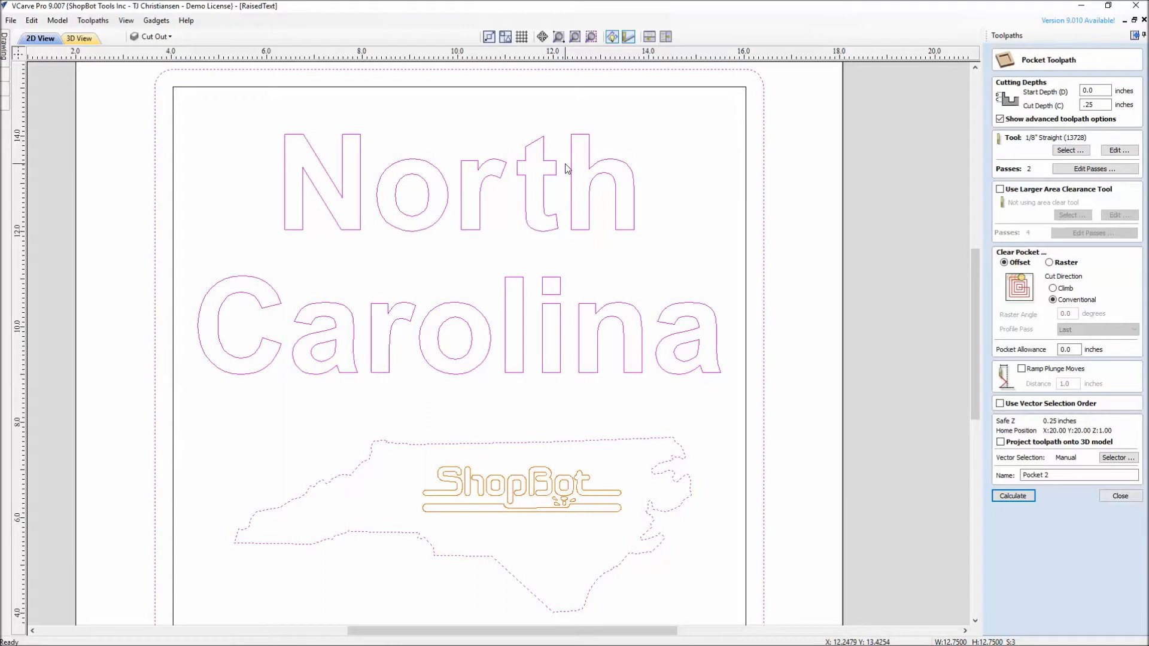
{"action": "left_click", "coordinate": [1001, 191]}
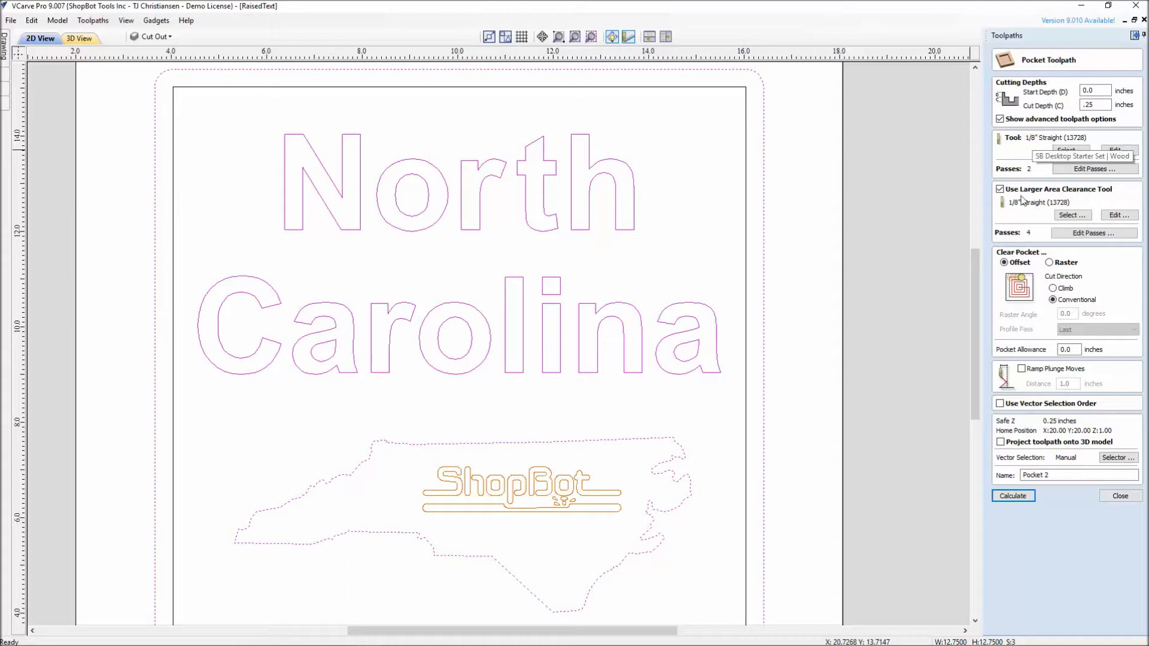
{"action": "left_click", "coordinate": [1070, 217]}
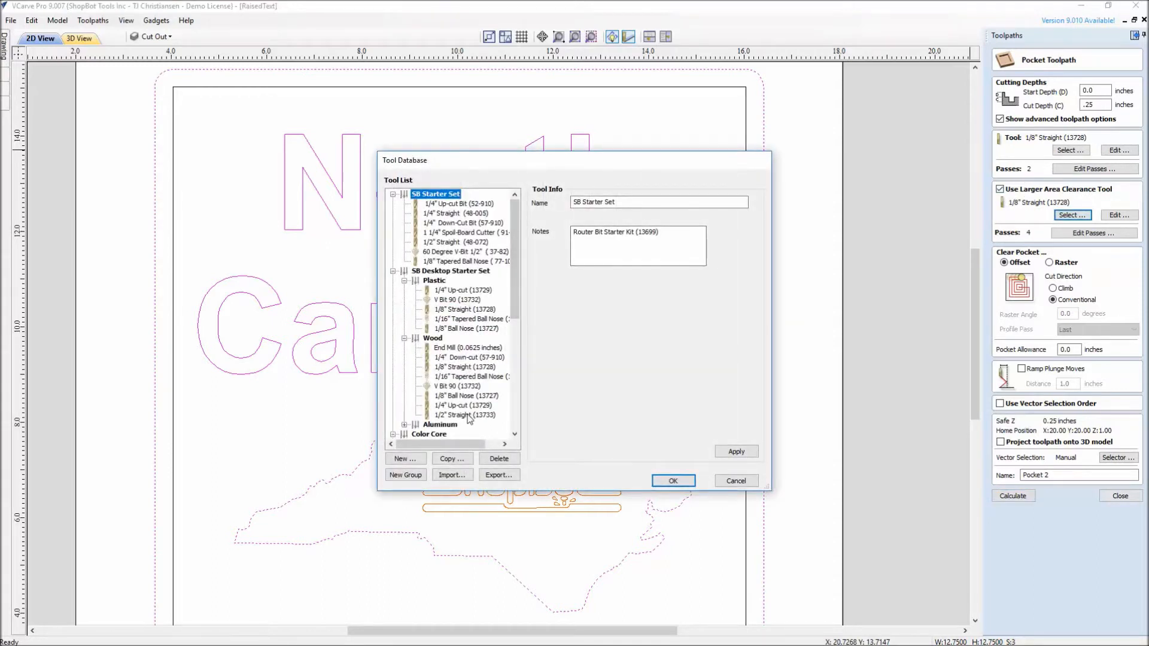
{"action": "left_click", "coordinate": [463, 415]}
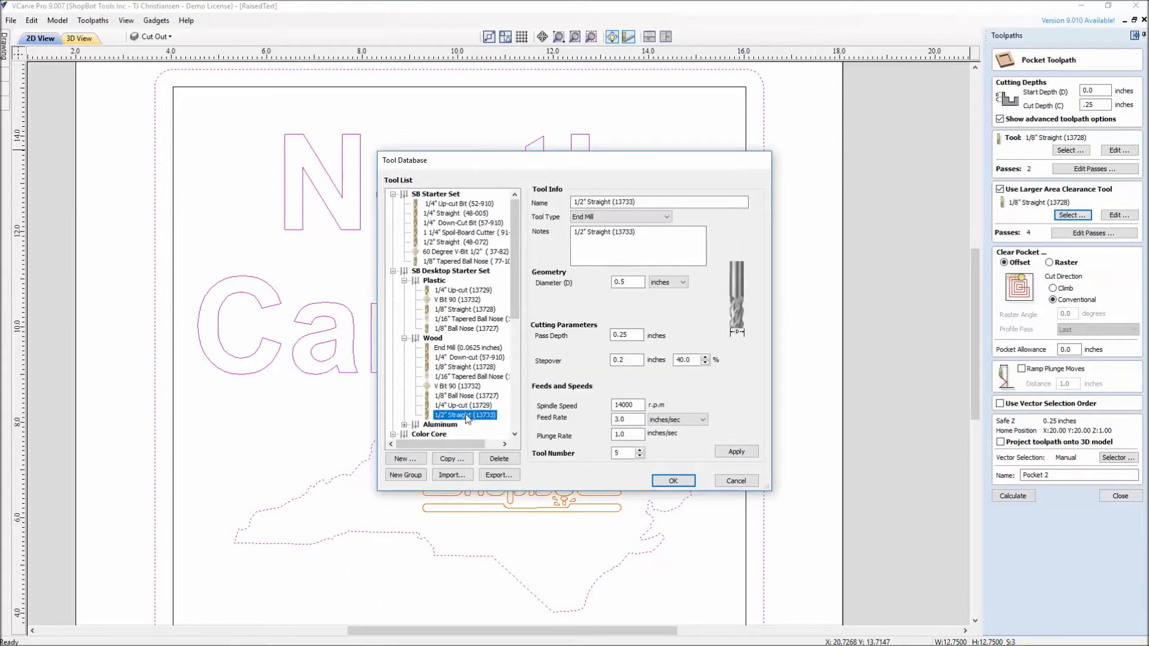
{"action": "left_click", "coordinate": [673, 481]}
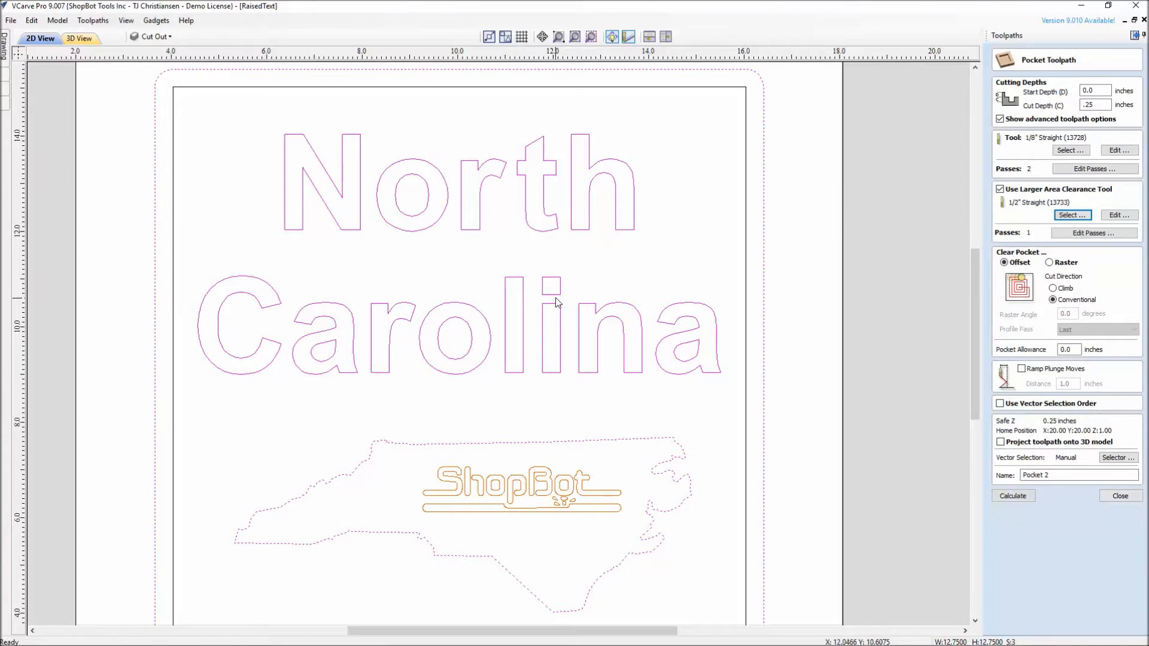
Step: Name the pocket toolpath Pocket .25 and calculate it
{"action": "left_click", "coordinate": [1055, 474]}
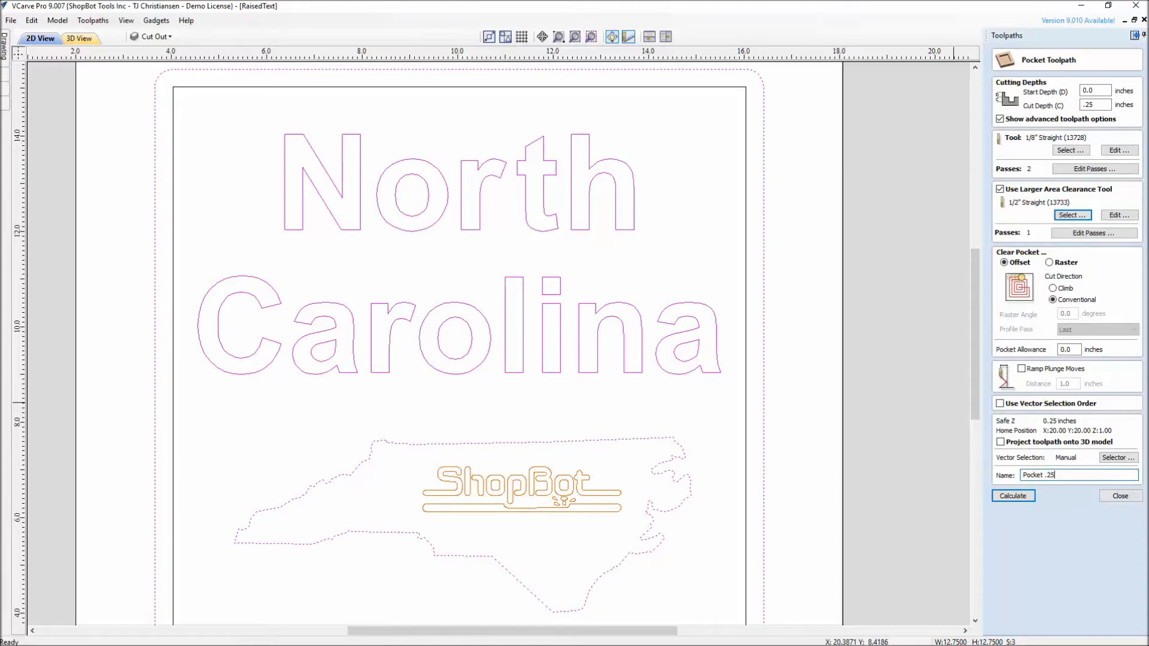
{"action": "left_click", "coordinate": [1013, 495]}
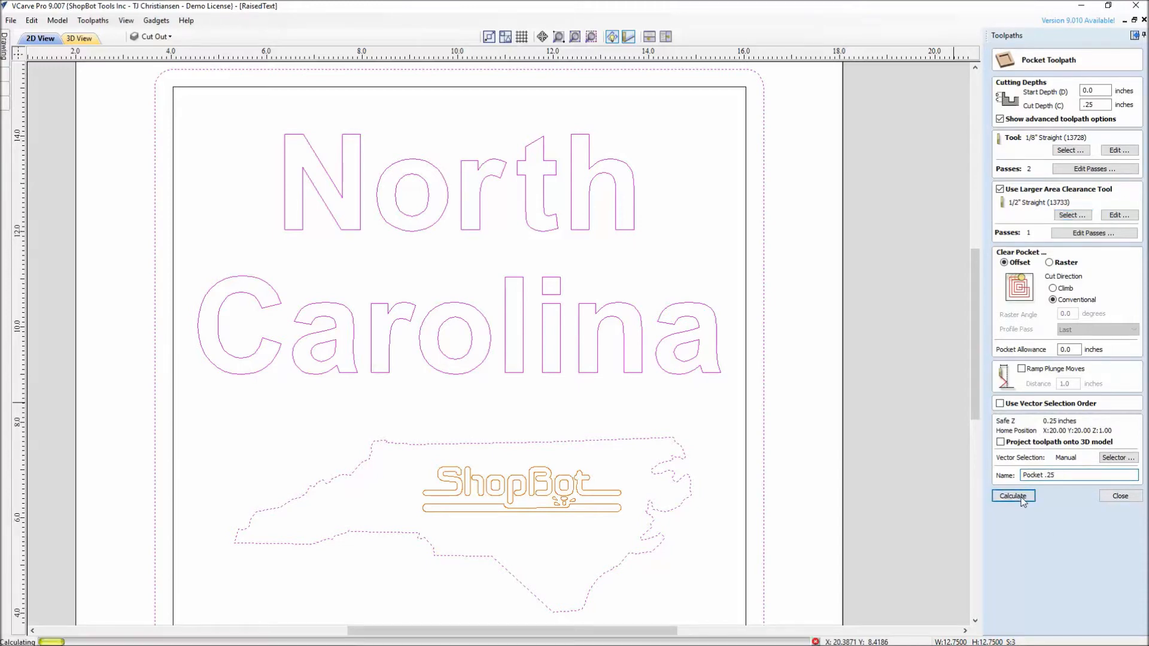
{"action": "left_click_drag", "start_coordinate": [605, 461], "coordinate": [640, 368]}
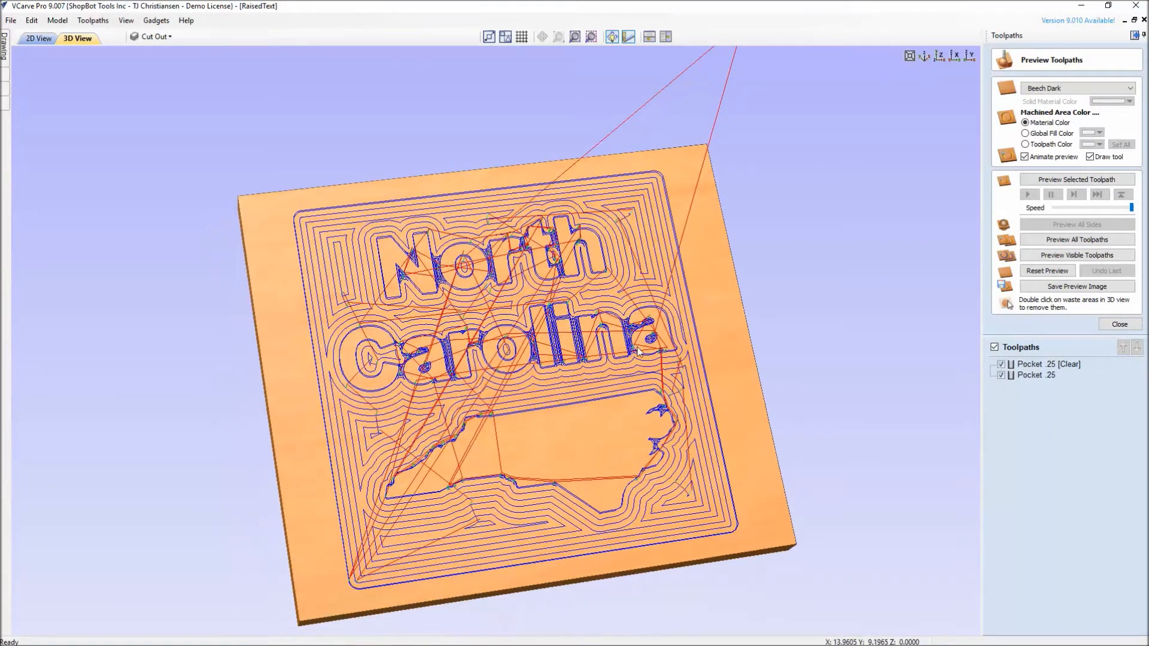
Step: Simulate the Pocket .25 [Clear] toolpath alone and the Pocket .25 toolpath after it, and inspect the raised letters and state outline
{"action": "left_click", "coordinate": [1001, 375]}
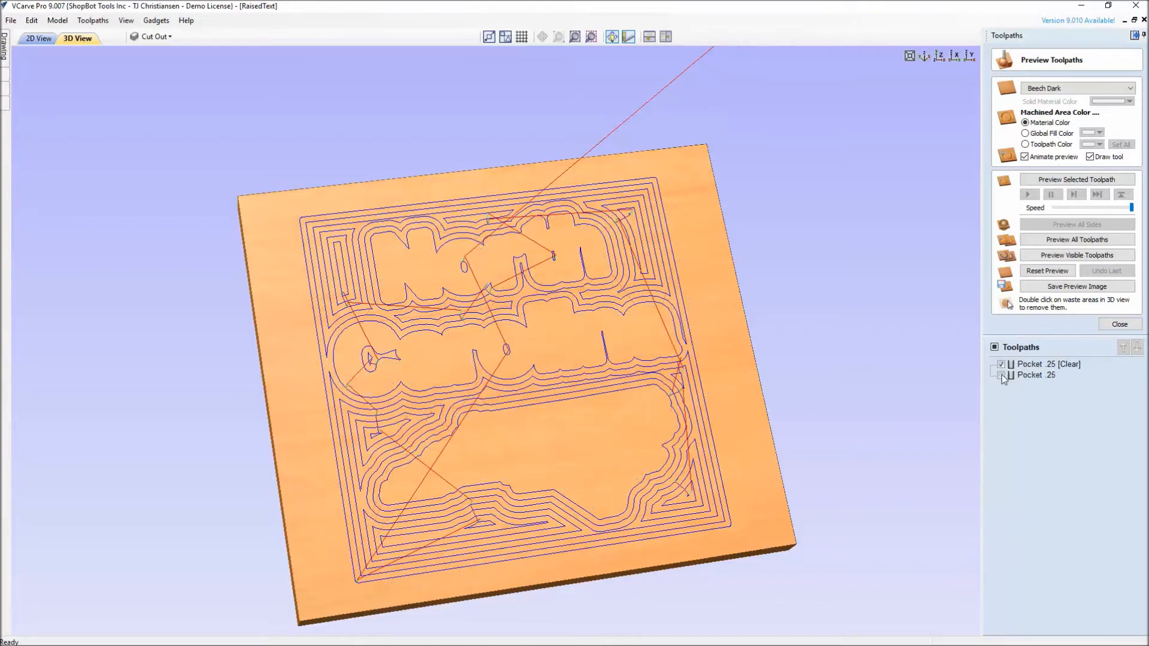
{"action": "left_click", "coordinate": [1060, 255]}
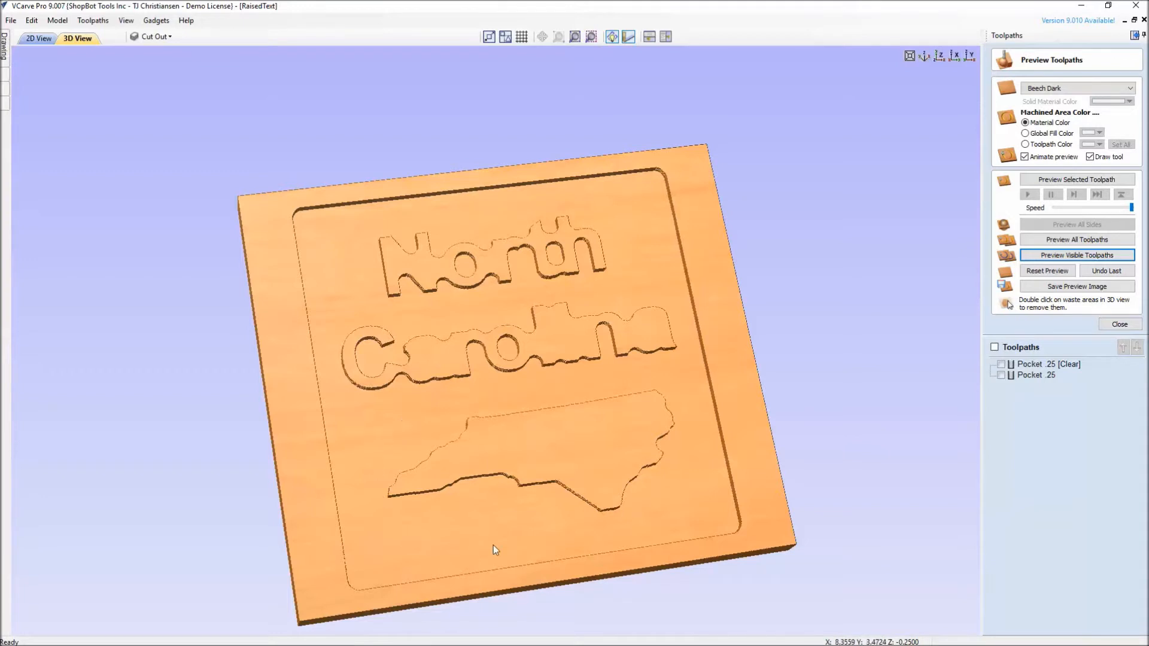
{"action": "left_click", "coordinate": [1001, 375]}
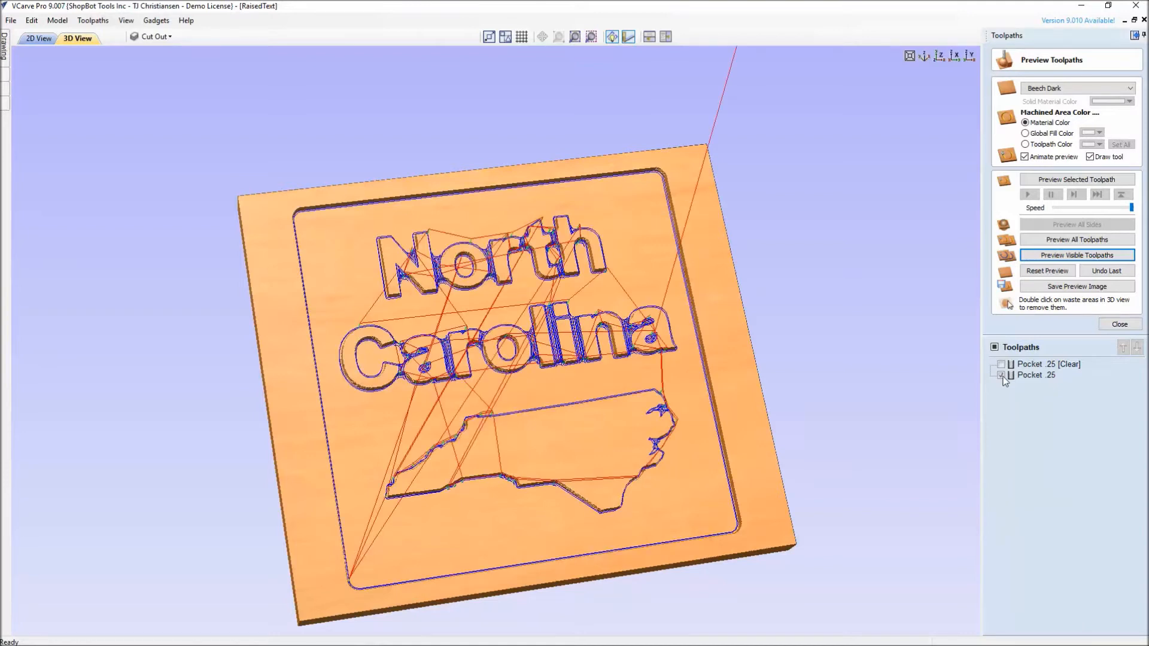
{"action": "left_click", "coordinate": [1035, 259]}
{"action": "left_click_drag", "start_coordinate": [520, 368], "coordinate": [371, 373]}
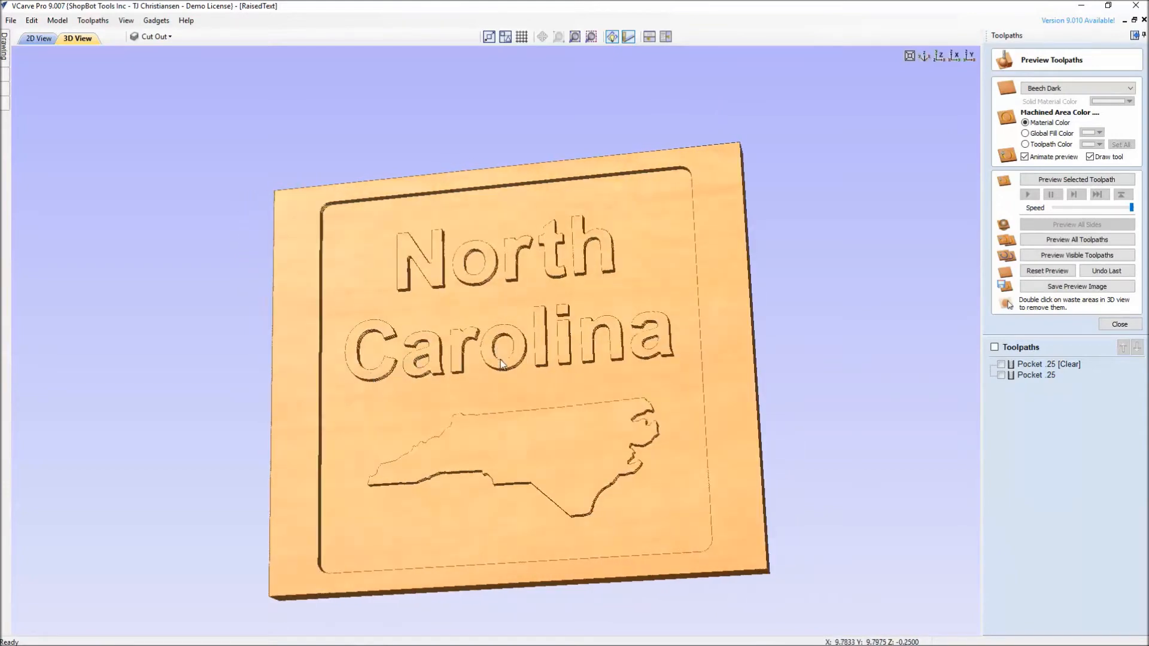
{"action": "left_click_drag", "start_coordinate": [500, 360], "coordinate": [500, 367]}
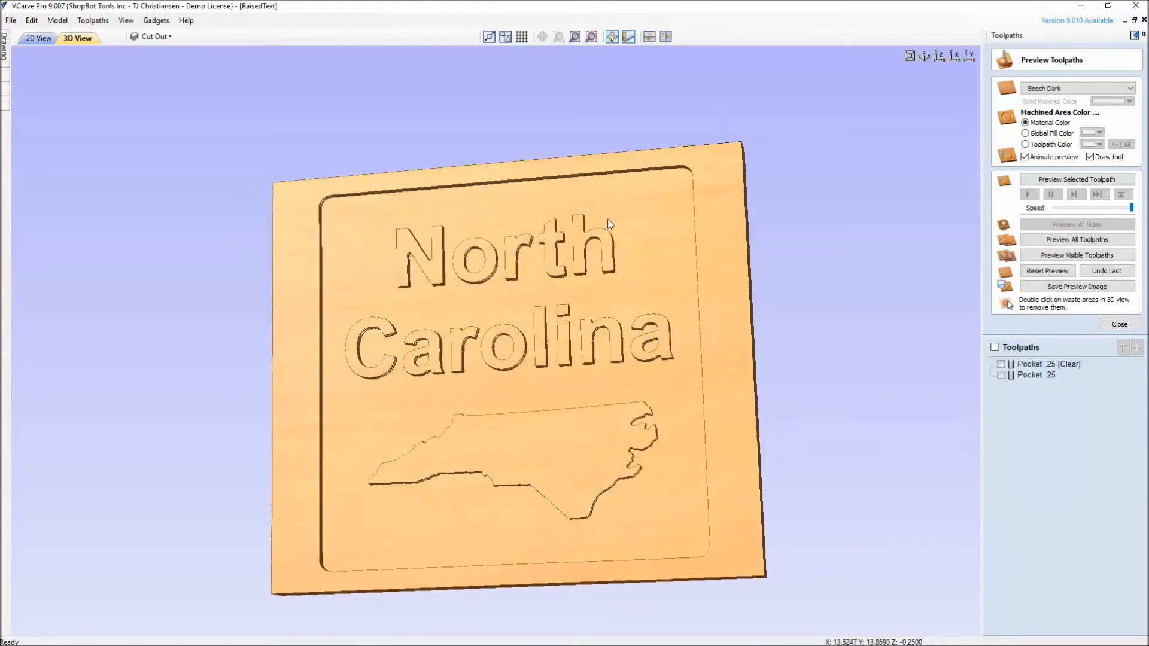
{"action": "middle_click_drag", "start_coordinate": [569, 327], "coordinate": [567, 300]}
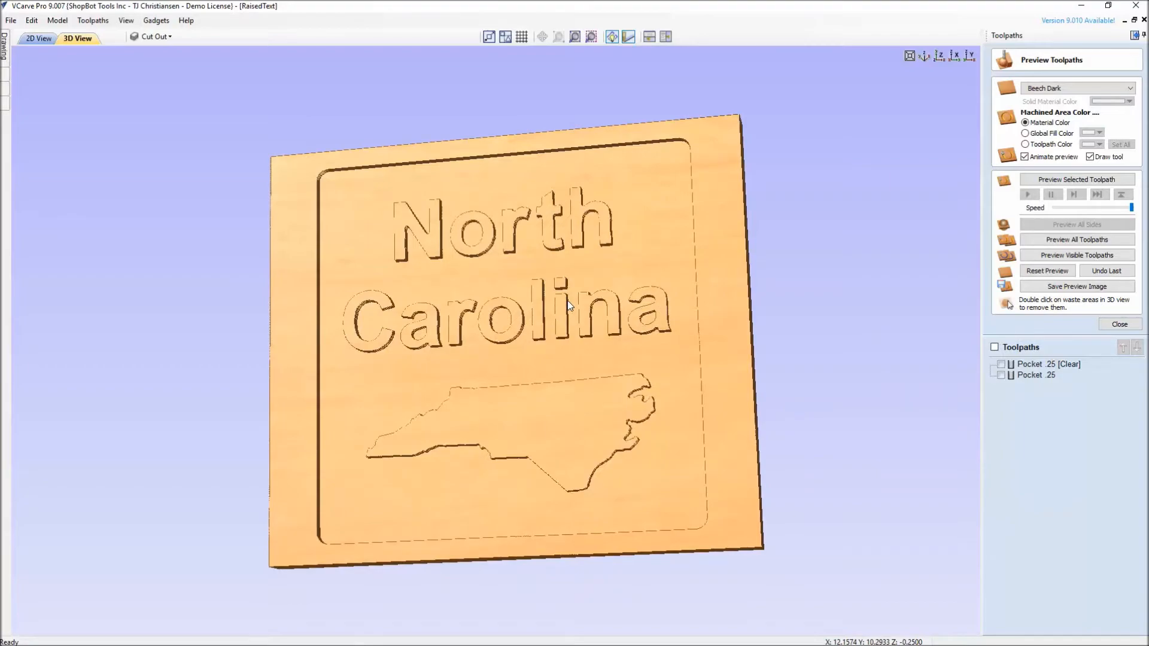
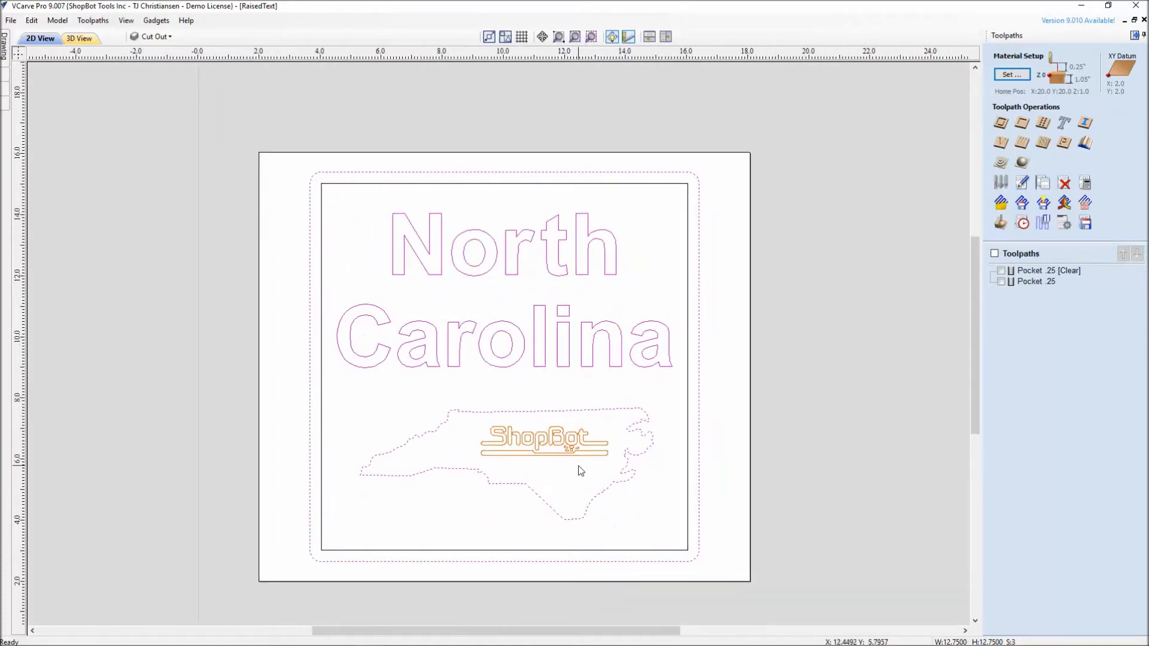
Step: Calculate a V-Carve toolpath on the ShopBot logo with the wood V Bit 90 (13732) and a start depth of 0.0 inches
{"action": "left_click", "coordinate": [588, 456]}
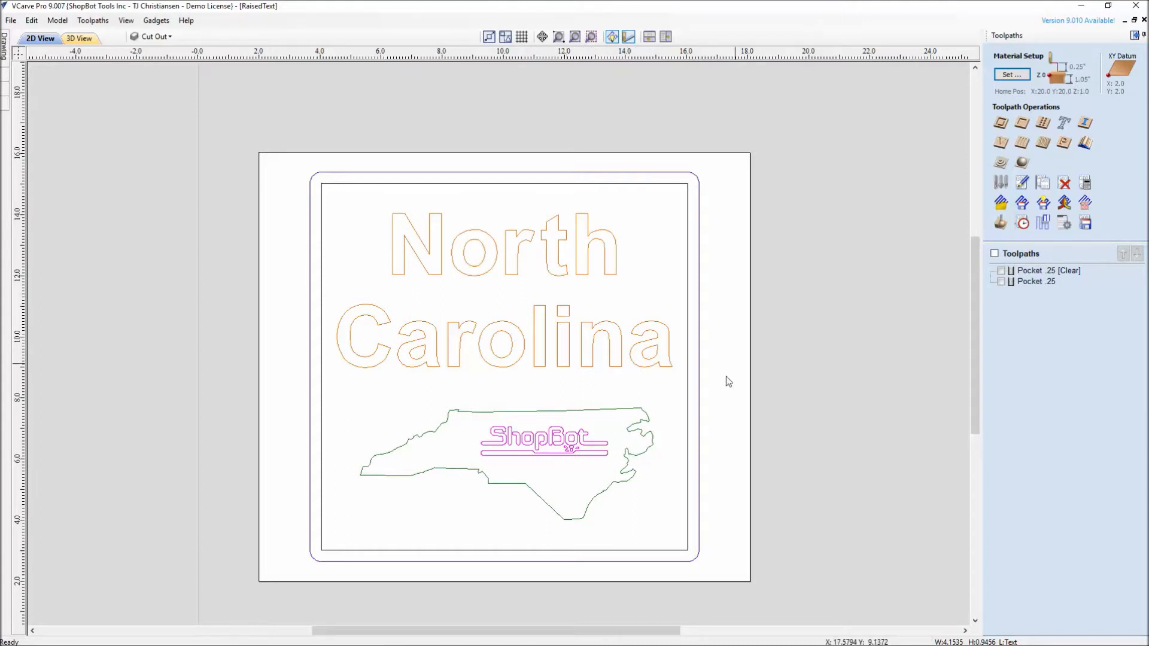
{"action": "left_click", "coordinate": [1000, 144]}
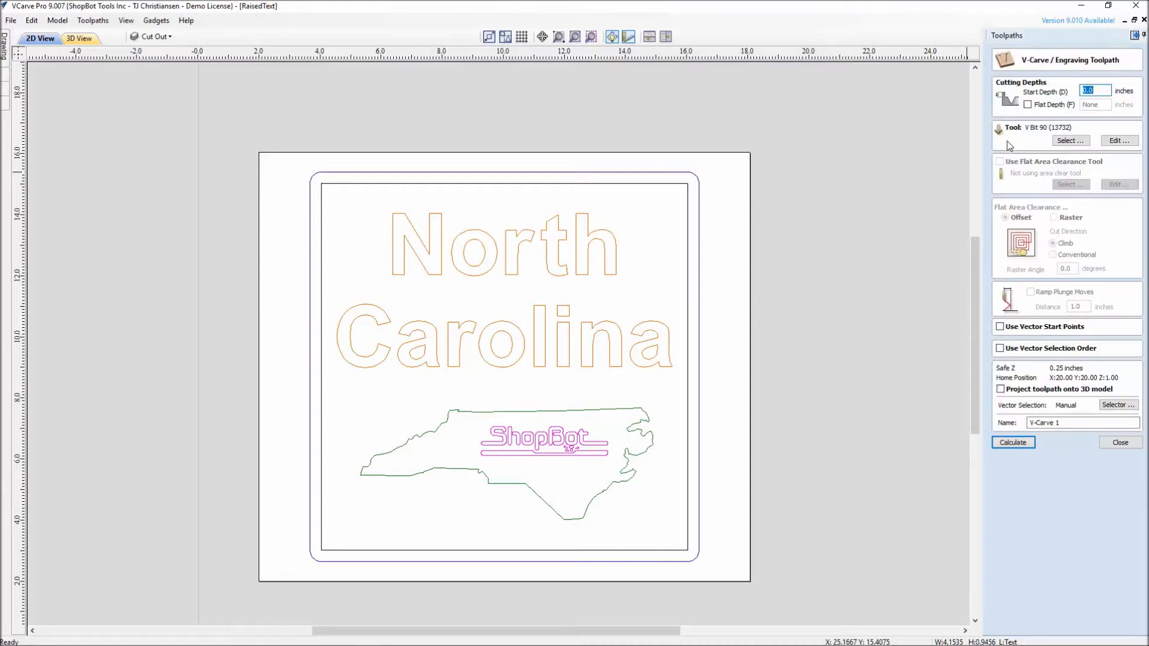
{"action": "left_click", "coordinate": [1070, 140]}
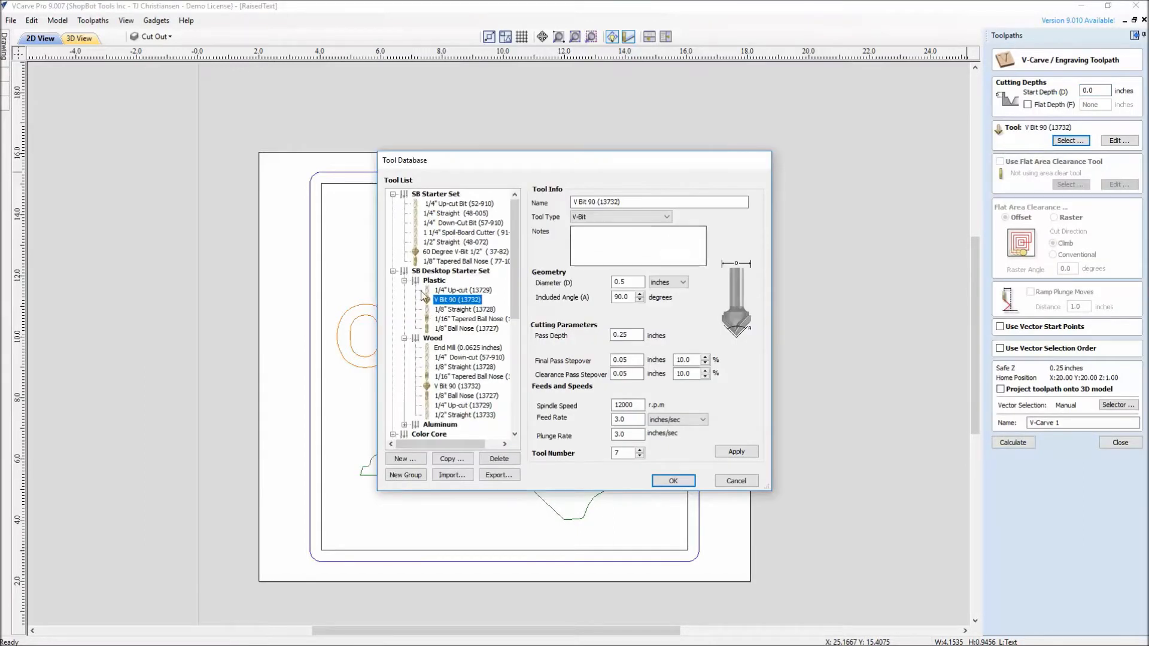
{"action": "left_click", "coordinate": [466, 386]}
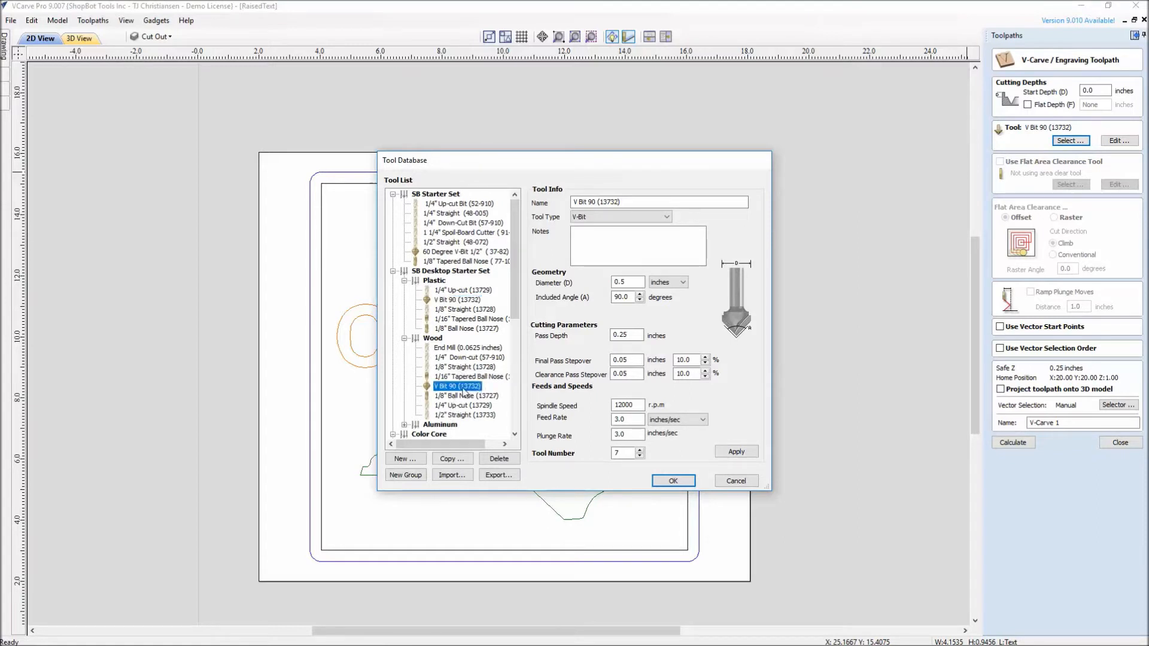
{"action": "left_click", "coordinate": [673, 482]}
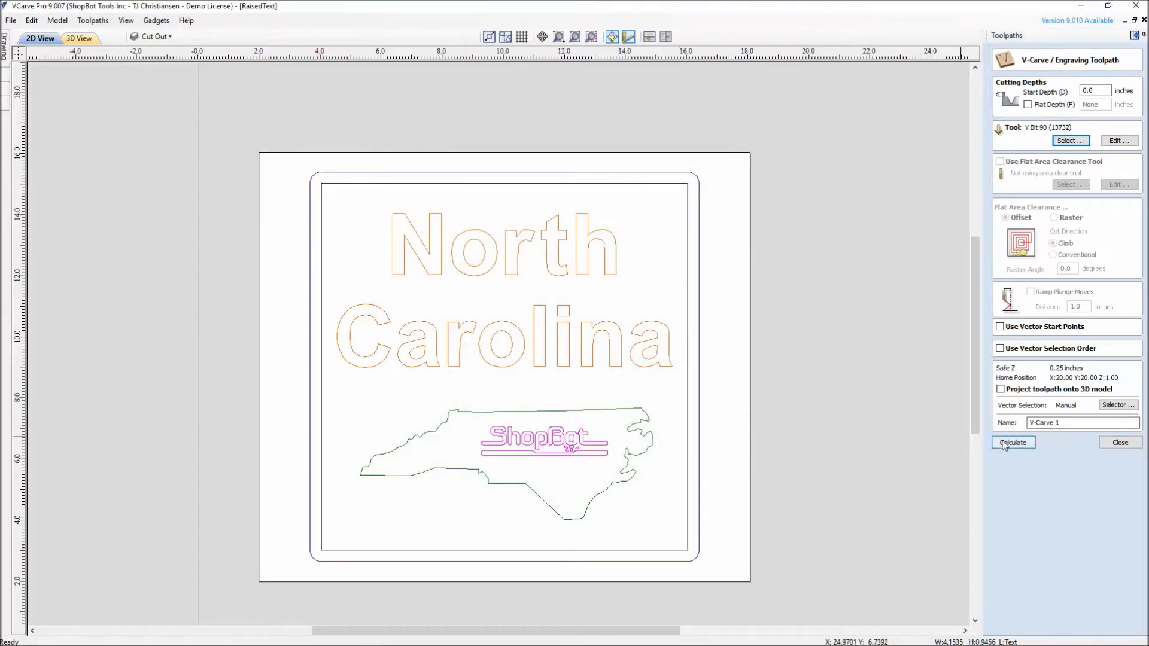
{"action": "left_click", "coordinate": [1005, 442]}
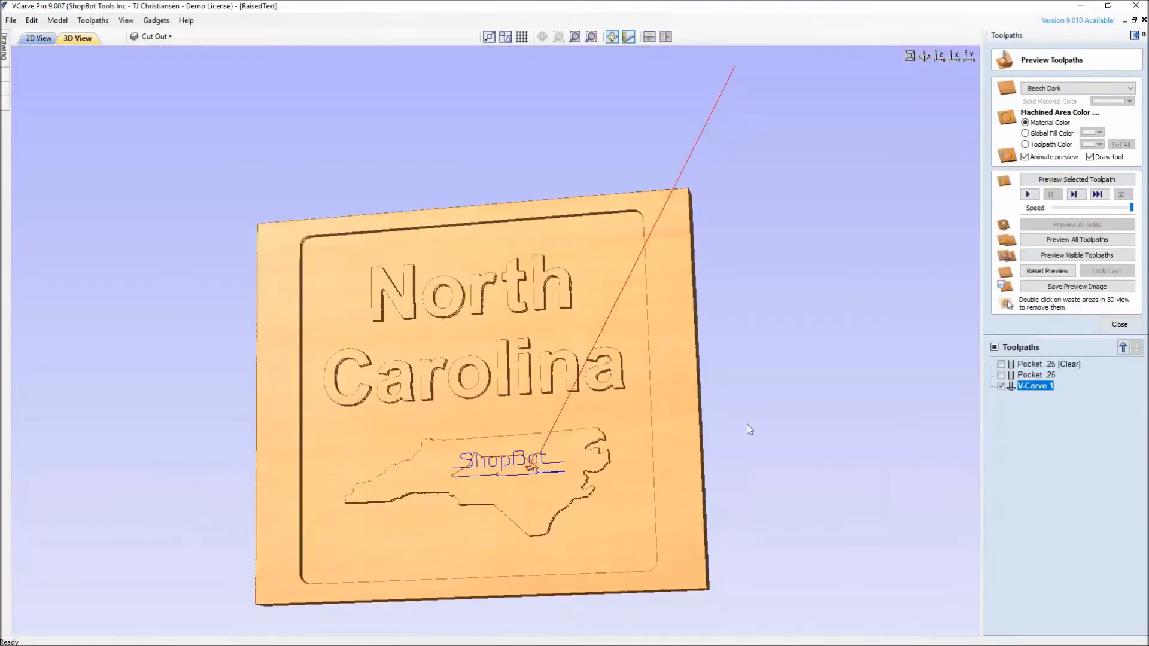
Step: Simulate the V-Carve 1 toolpath on the sign and close the toolpath preview
{"action": "left_click_drag", "start_coordinate": [746, 425], "coordinate": [552, 344]}
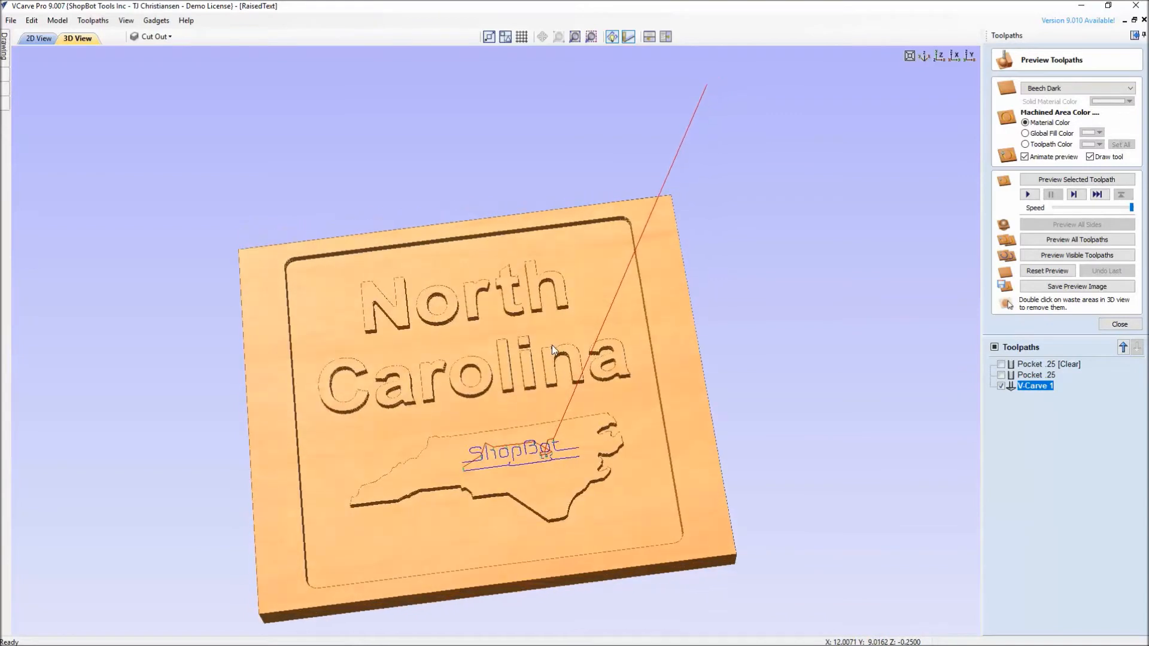
{"action": "left_click", "coordinate": [1077, 255]}
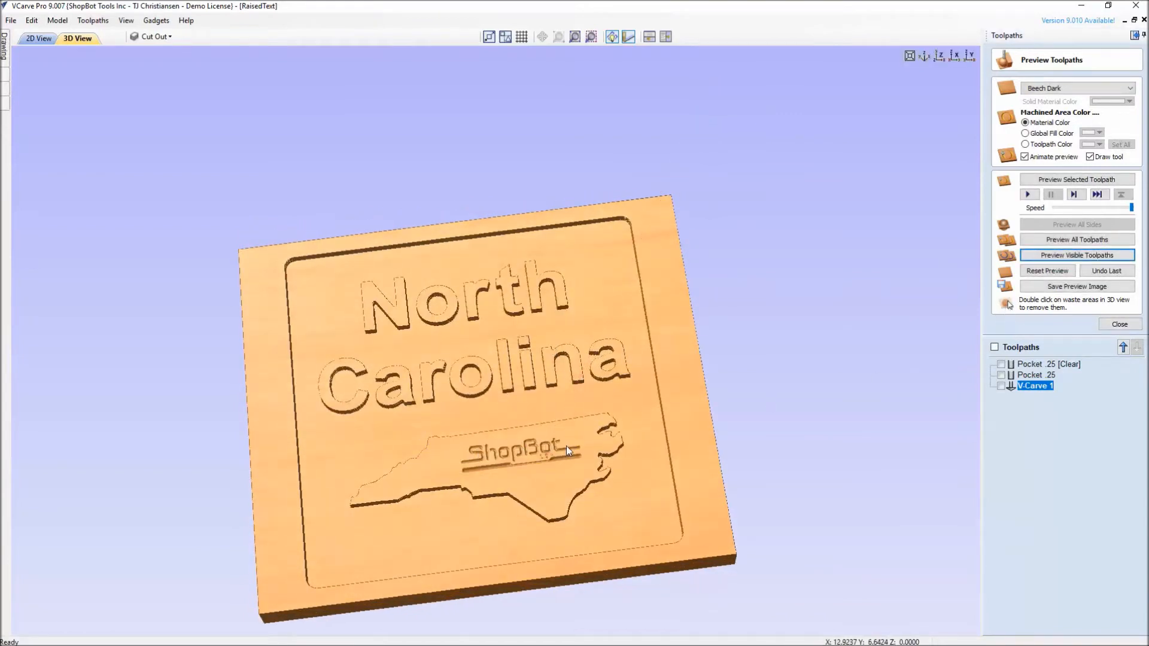
{"action": "left_click", "coordinate": [1119, 324]}
{"action": "left_click_drag", "start_coordinate": [556, 400], "coordinate": [557, 363]}
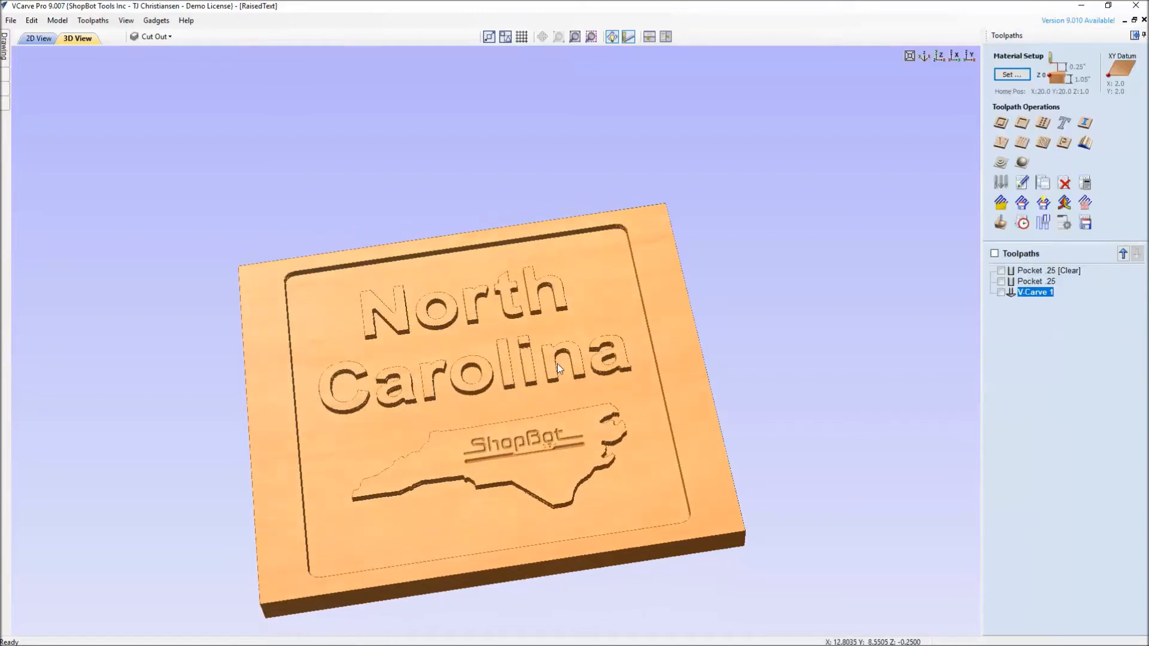
Step: Calculate a Prism Carving toolpath on the ShopBot logo with a prism depth of .125 inches and the wood V Bit 90 (13732)
{"action": "left_click", "coordinate": [1065, 145]}
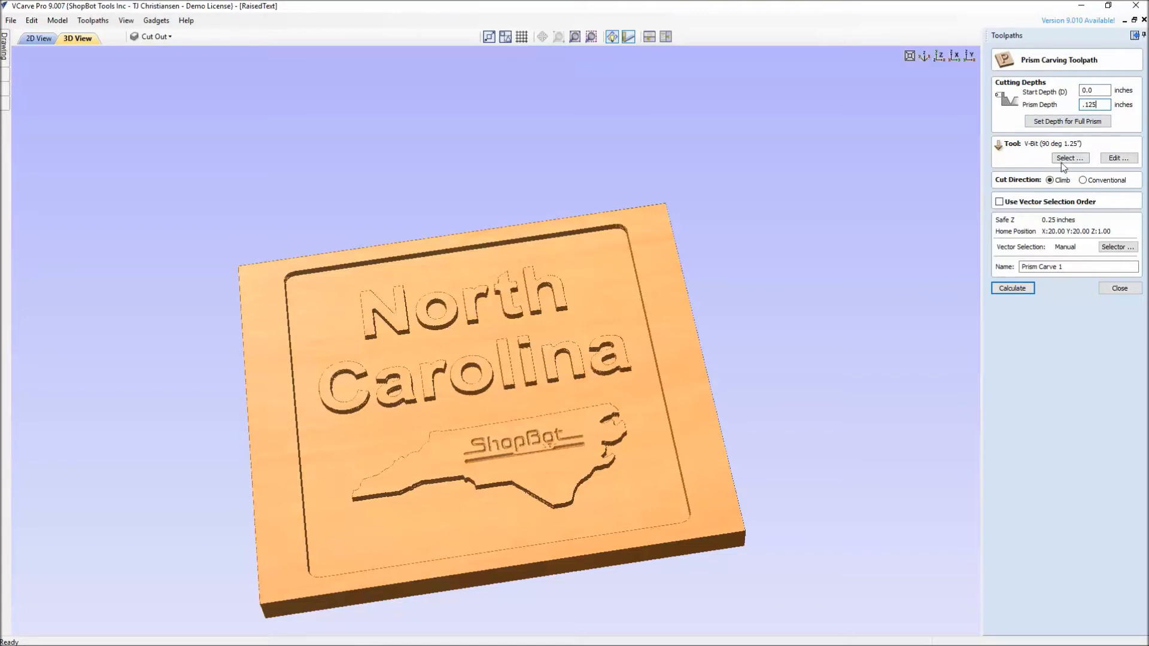
{"action": "left_click", "coordinate": [1061, 158]}
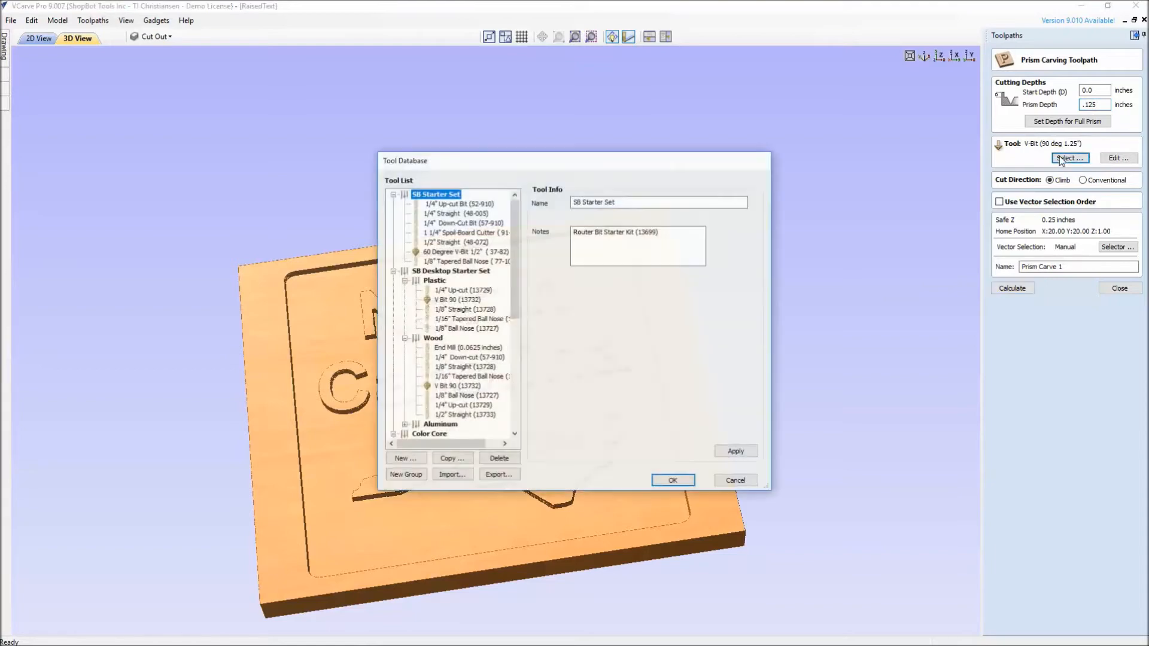
{"action": "left_click", "coordinate": [457, 386]}
{"action": "left_click", "coordinate": [673, 481]}
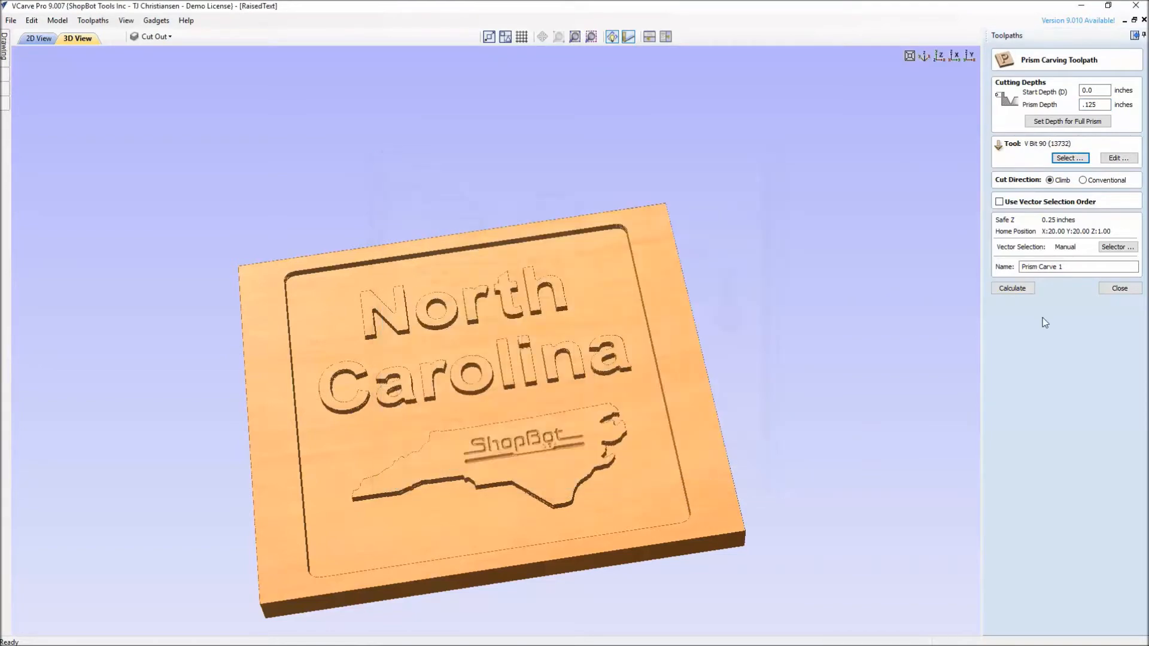
{"action": "left_click", "coordinate": [1012, 289]}
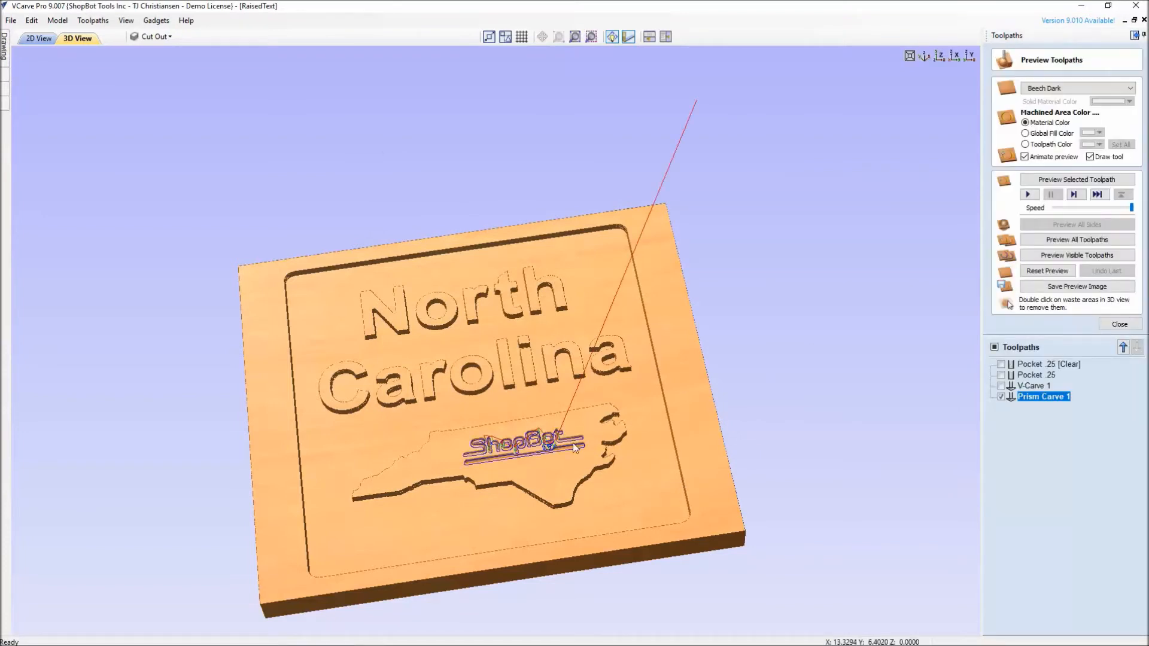
Step: Simulate the Prism Carve 1 toolpath and inspect the ShopBot logo inside the state outline up close
{"action": "left_click", "coordinate": [1080, 256]}
{"action": "left_click_drag", "start_coordinate": [706, 444], "coordinate": [470, 460]}
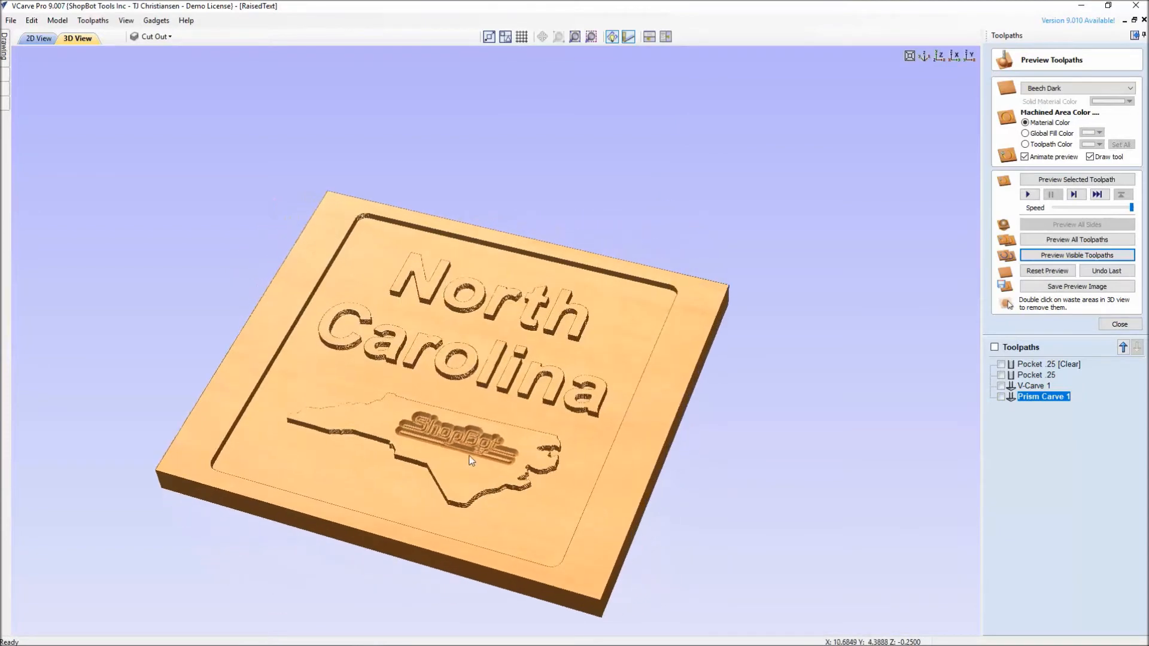
{"action": "left_click_drag", "start_coordinate": [853, 368], "coordinate": [837, 346]}
{"action": "left_click_drag", "start_coordinate": [429, 520], "coordinate": [479, 465]}
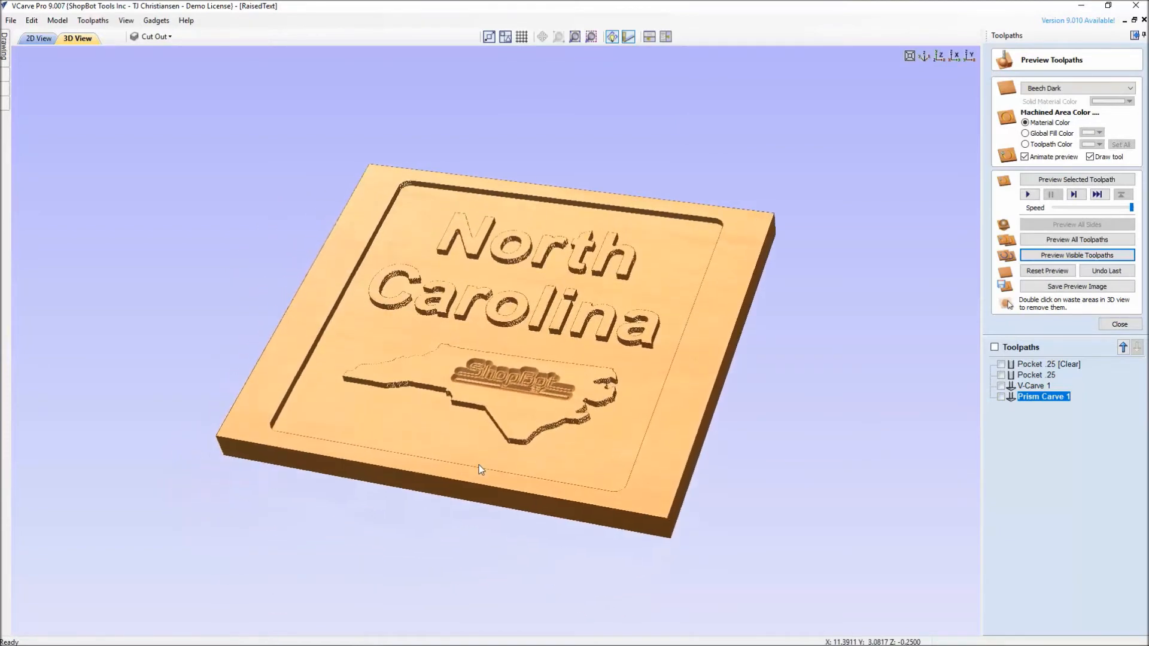
{"action": "scroll", "coordinate": [492, 445], "scroll_direction": "up", "scroll_amount": 3}
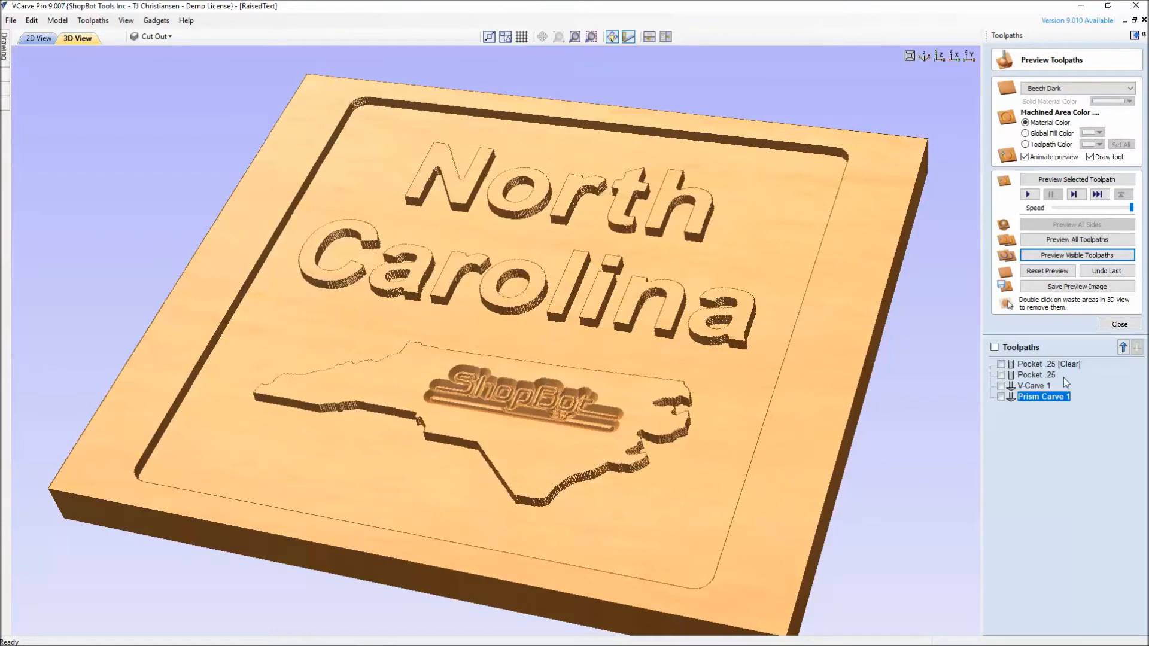
Step: Recalculate the Prism Carve 1 toolpath on the North Carolina lettering instead of the ShopBot logo, accepting the truncated prism at 0.125 inches
{"action": "mouse_move", "coordinate": [1029, 400]}
{"action": "left_click", "coordinate": [47, 39]}
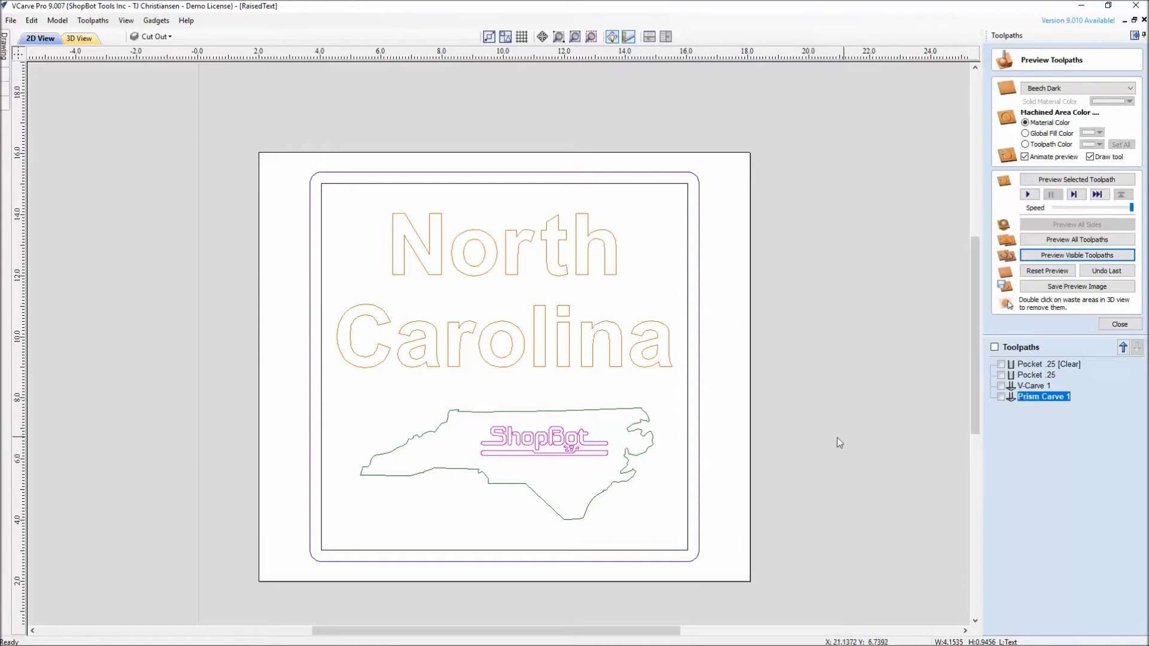
{"action": "left_click", "coordinate": [1105, 325]}
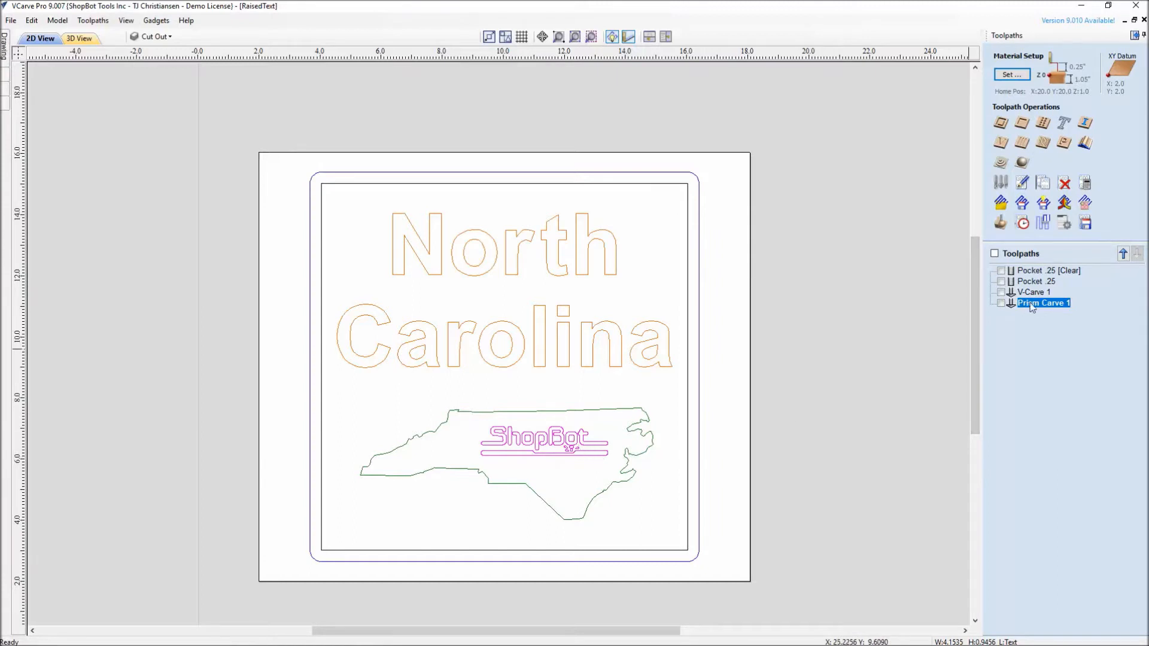
{"action": "double_click", "coordinate": [1029, 304]}
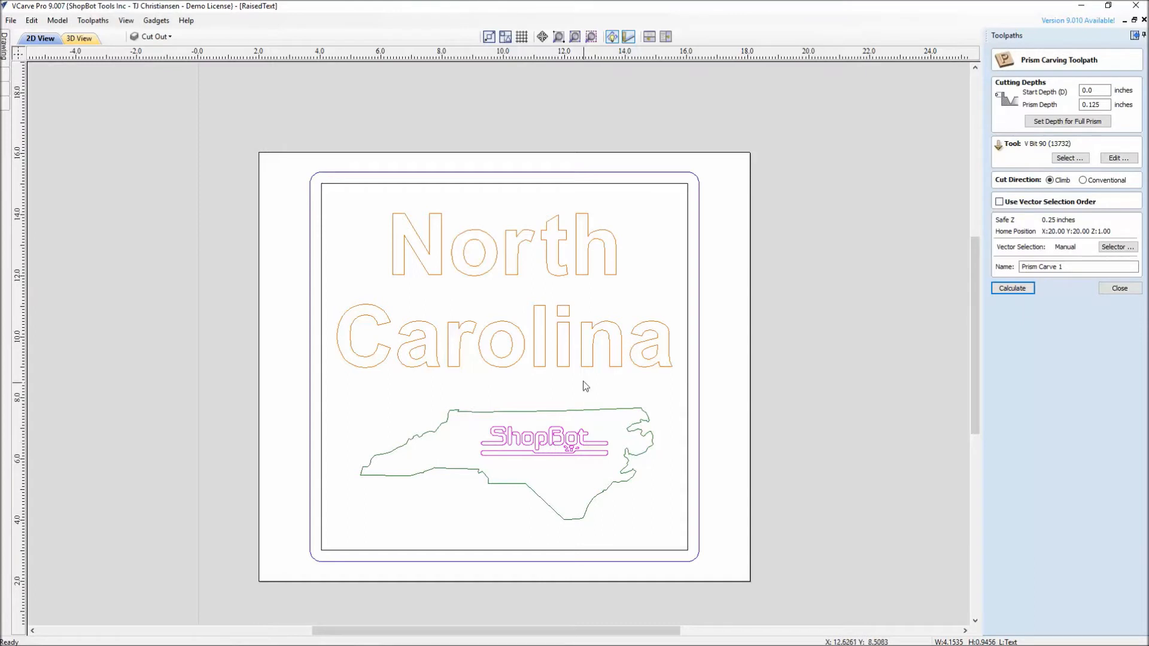
{"action": "left_click", "coordinate": [559, 365]}
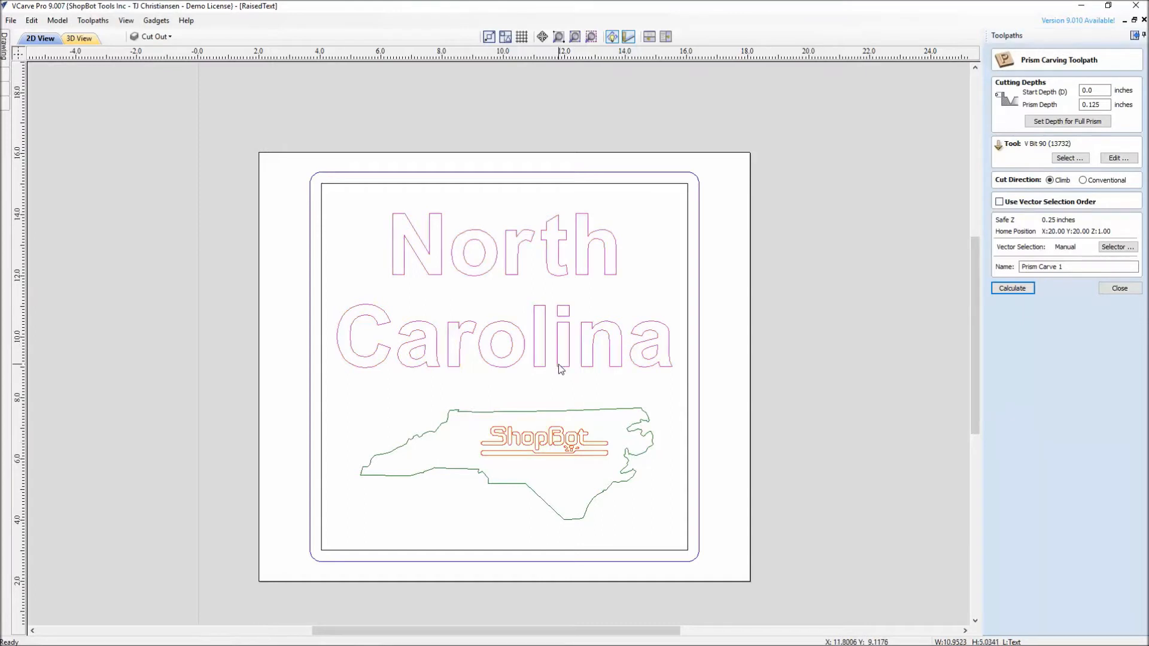
{"action": "left_click", "coordinate": [1021, 289]}
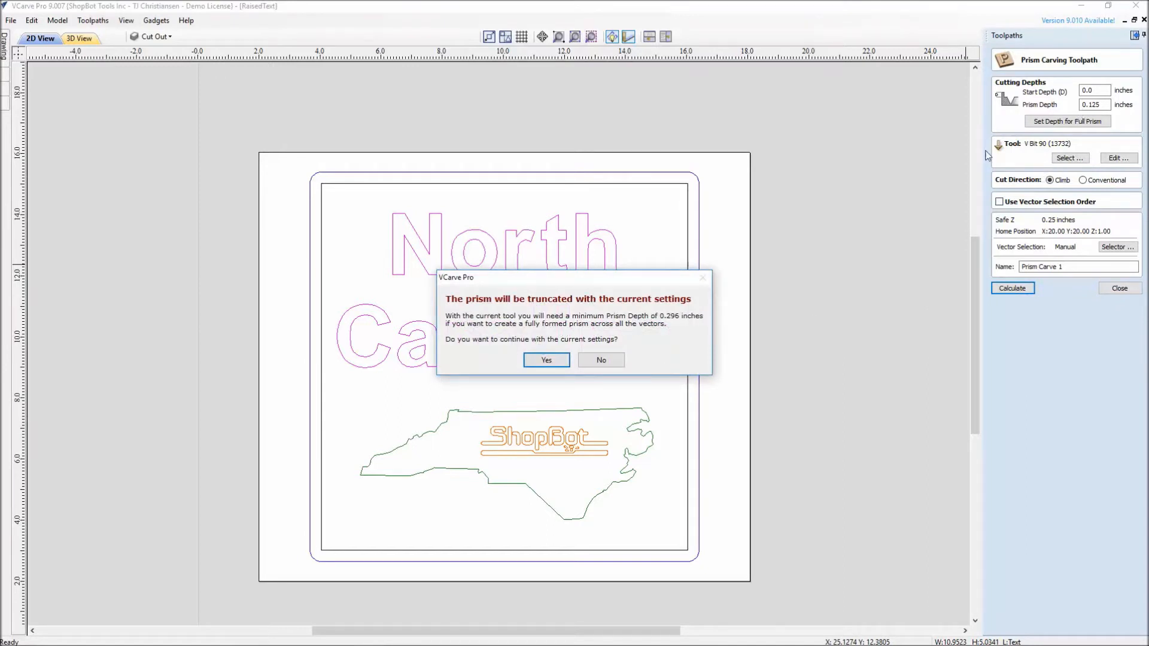
{"action": "left_click", "coordinate": [529, 358]}
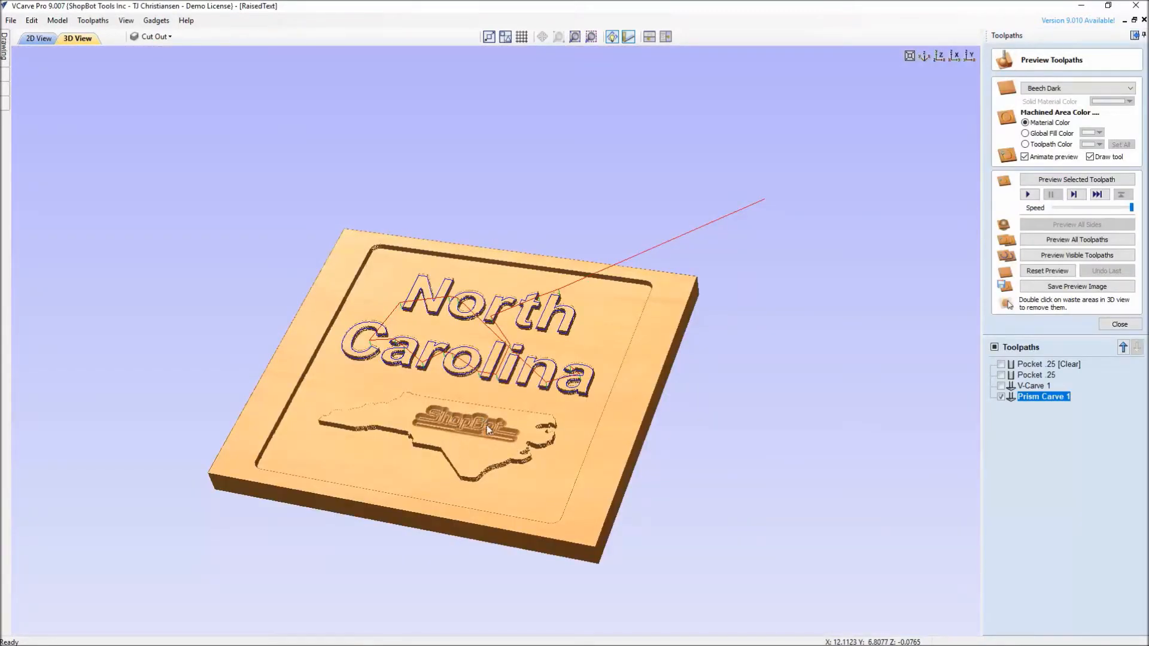
Step: Reset the preview, simulate all toolpaths on the blank, and inspect the prism-carved North Carolina letters up close
{"action": "left_click", "coordinate": [1036, 272]}
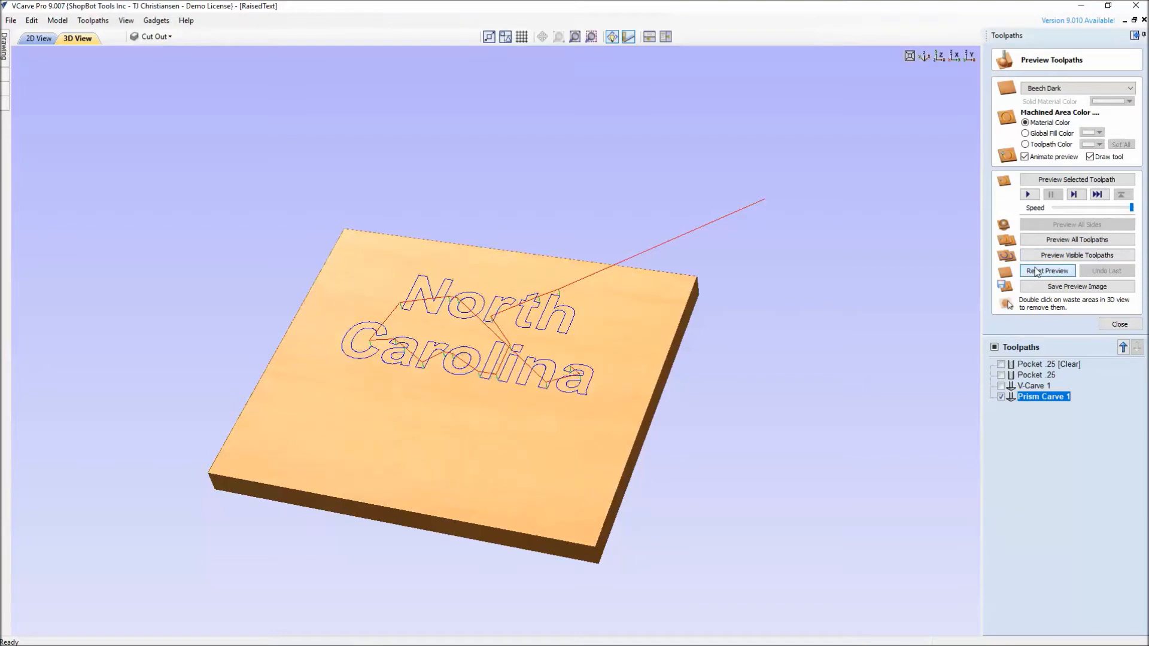
{"action": "left_click", "coordinate": [1059, 241]}
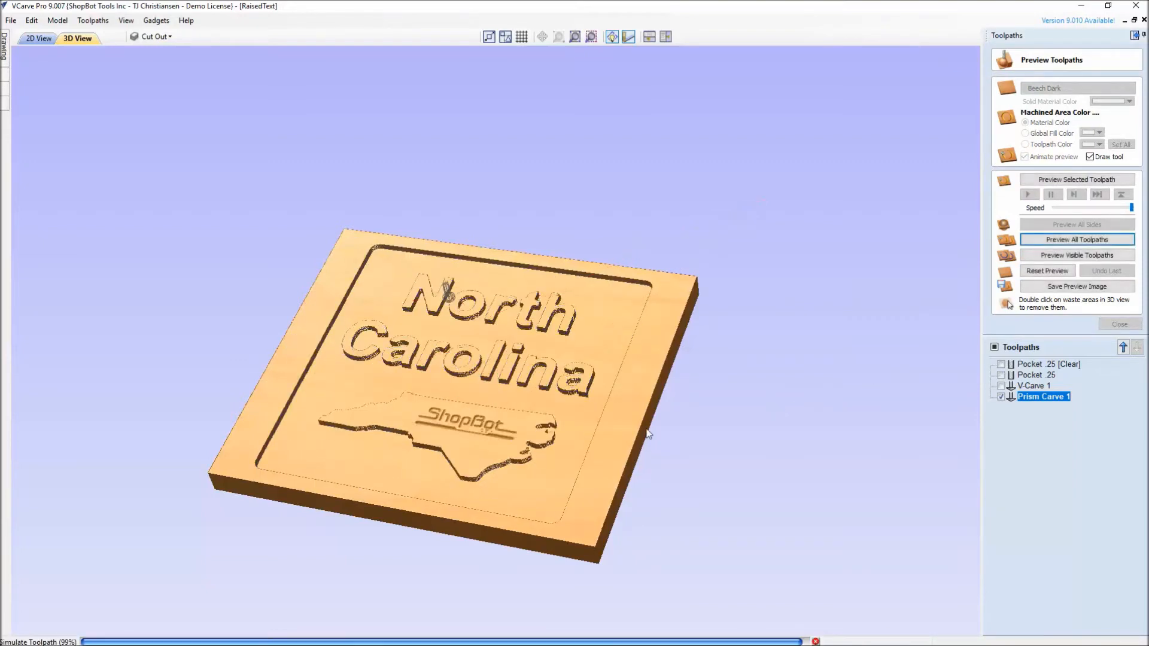
{"action": "scroll", "coordinate": [456, 390], "scroll_direction": "up", "scroll_amount": 10}
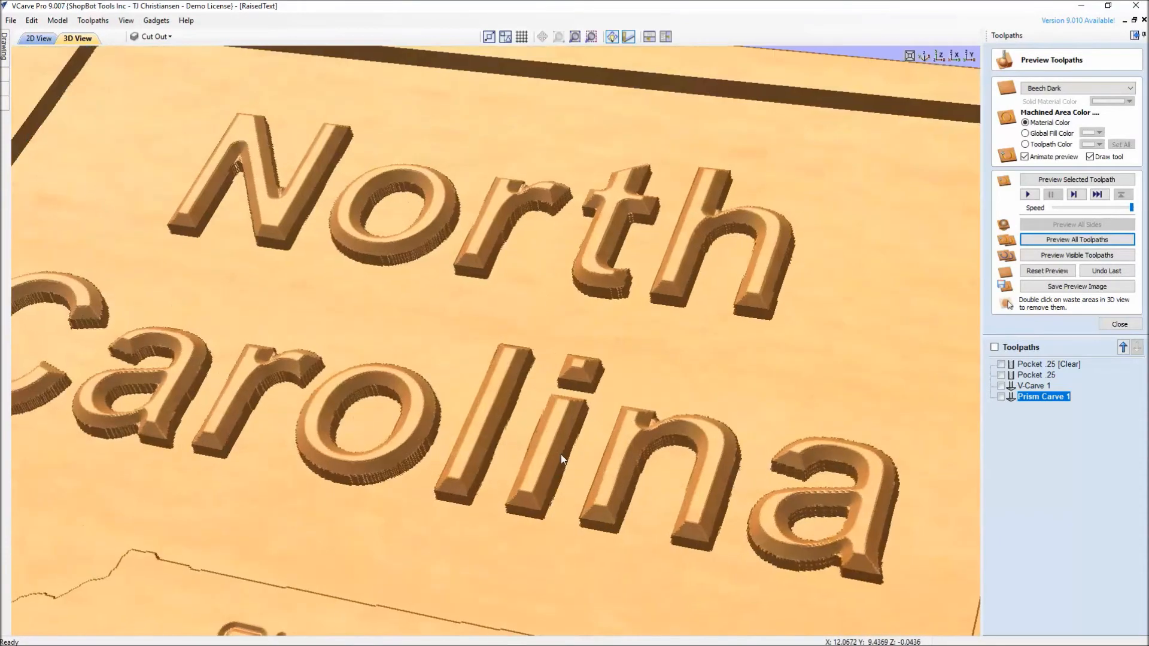
{"action": "left_click_drag", "start_coordinate": [561, 454], "coordinate": [682, 412]}
{"action": "left_click_drag", "start_coordinate": [534, 485], "coordinate": [616, 482]}
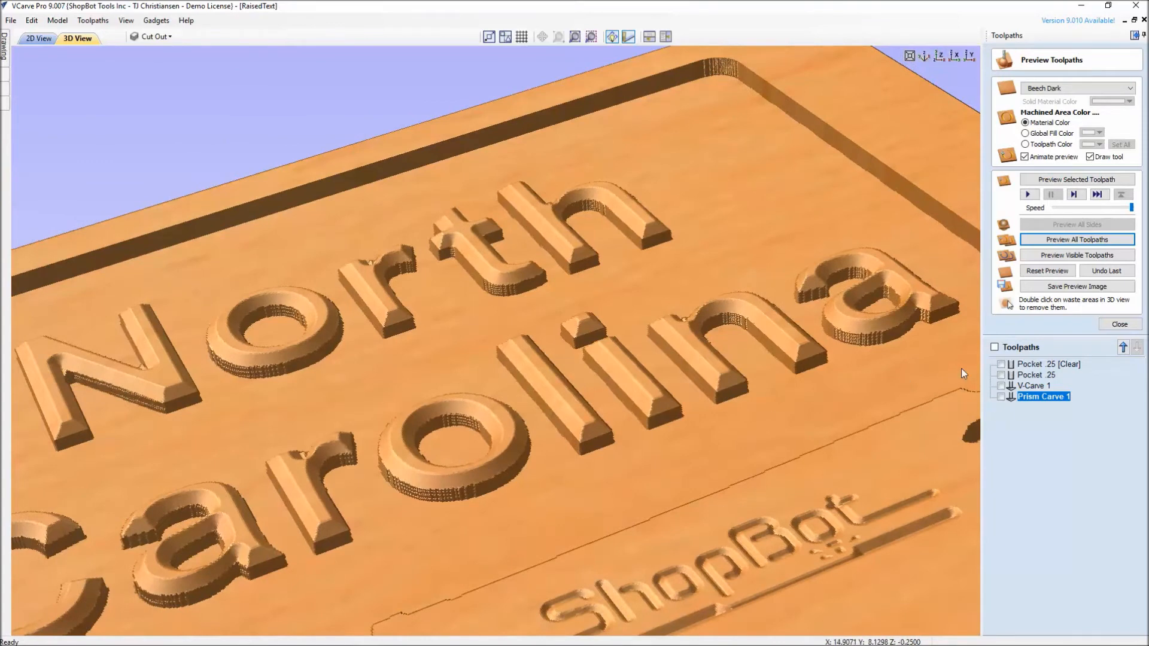
{"action": "left_click_drag", "start_coordinate": [735, 415], "coordinate": [716, 389]}
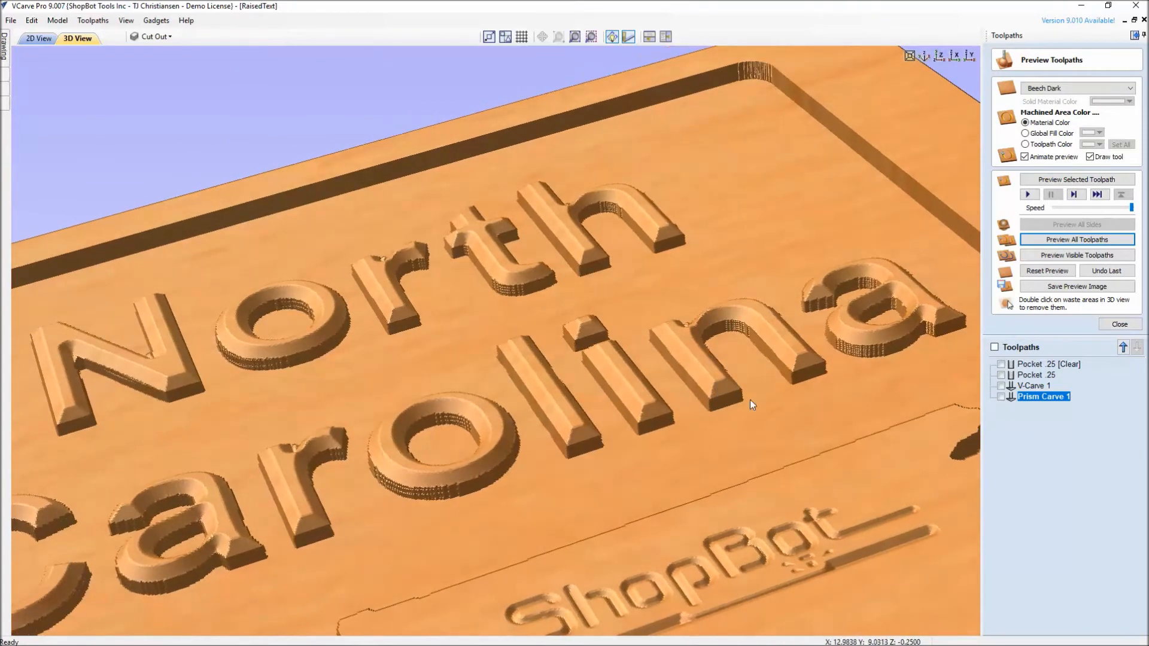
{"action": "left_click_drag", "start_coordinate": [846, 365], "coordinate": [510, 533]}
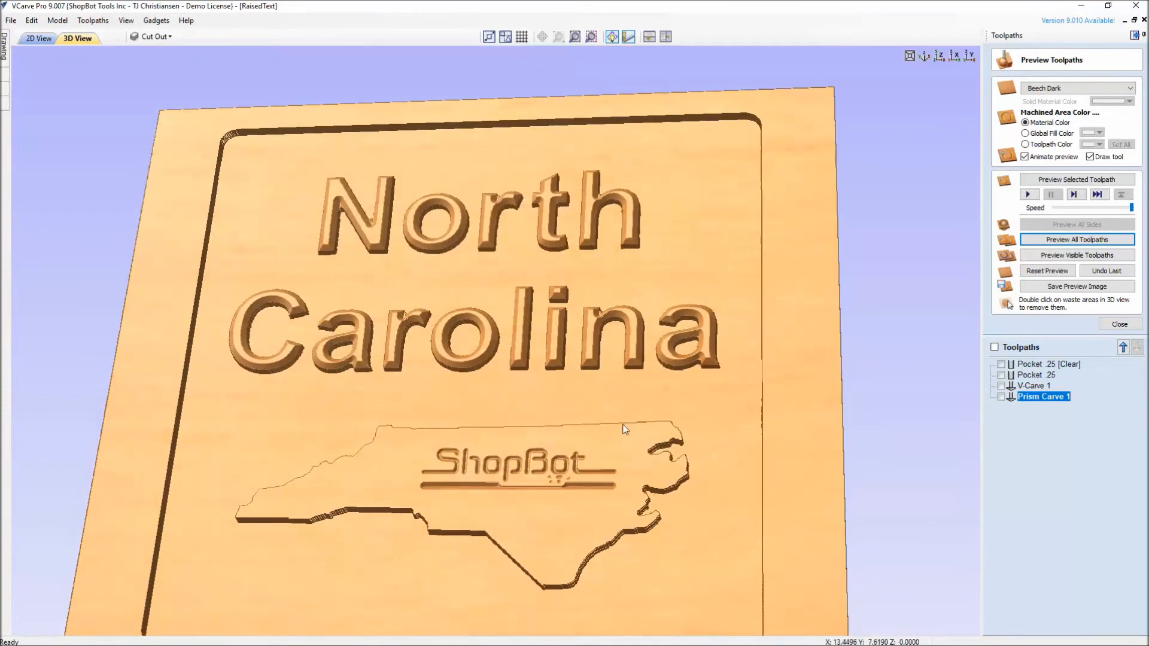
Step: Add the state outline to the prism carving vectors, rename the toolpath Prism Carve V90, and recalculate it with the truncated 0.125-inch prism depth
{"action": "left_click", "coordinate": [1110, 327]}
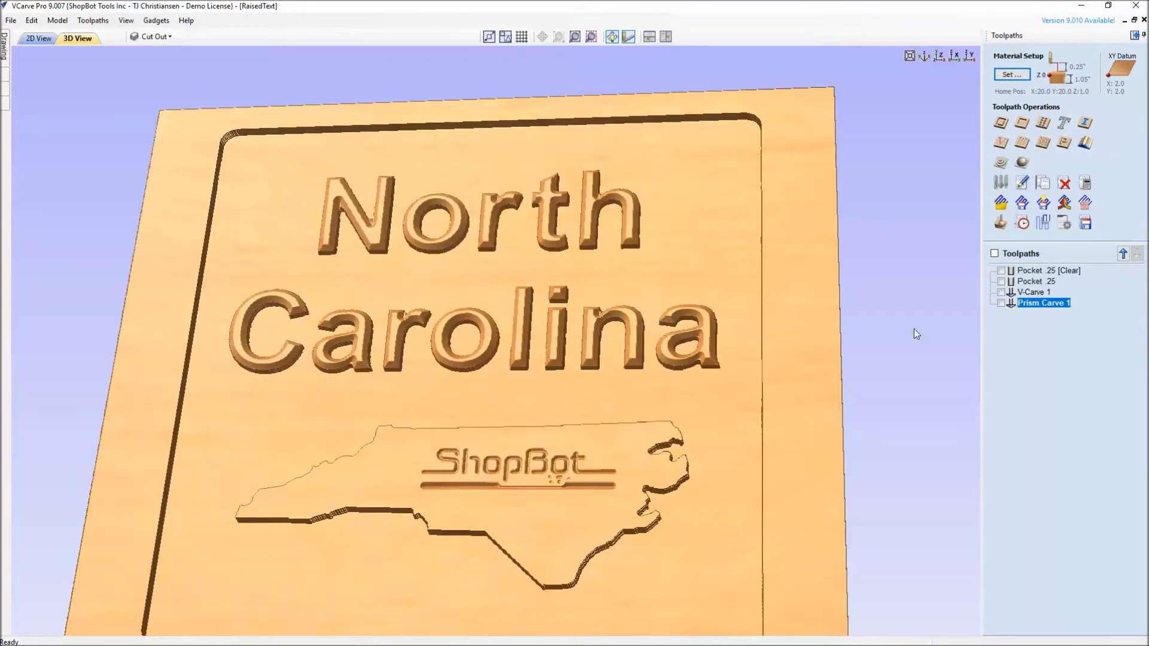
{"action": "double_click", "coordinate": [1029, 303]}
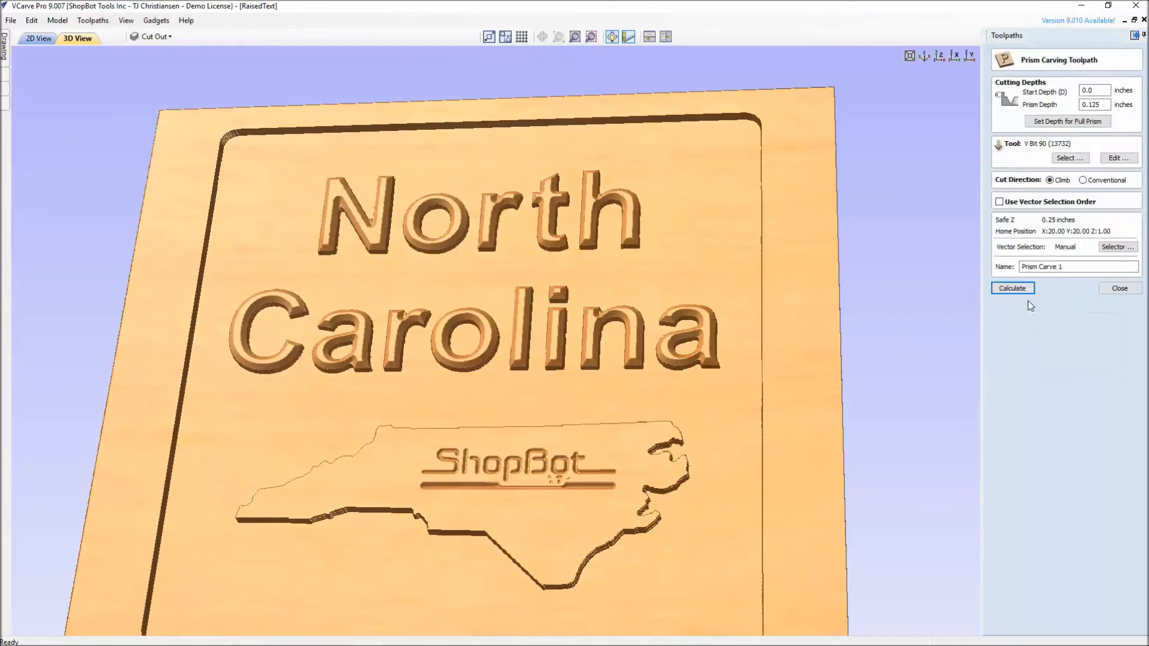
{"action": "left_click", "coordinate": [38, 39]}
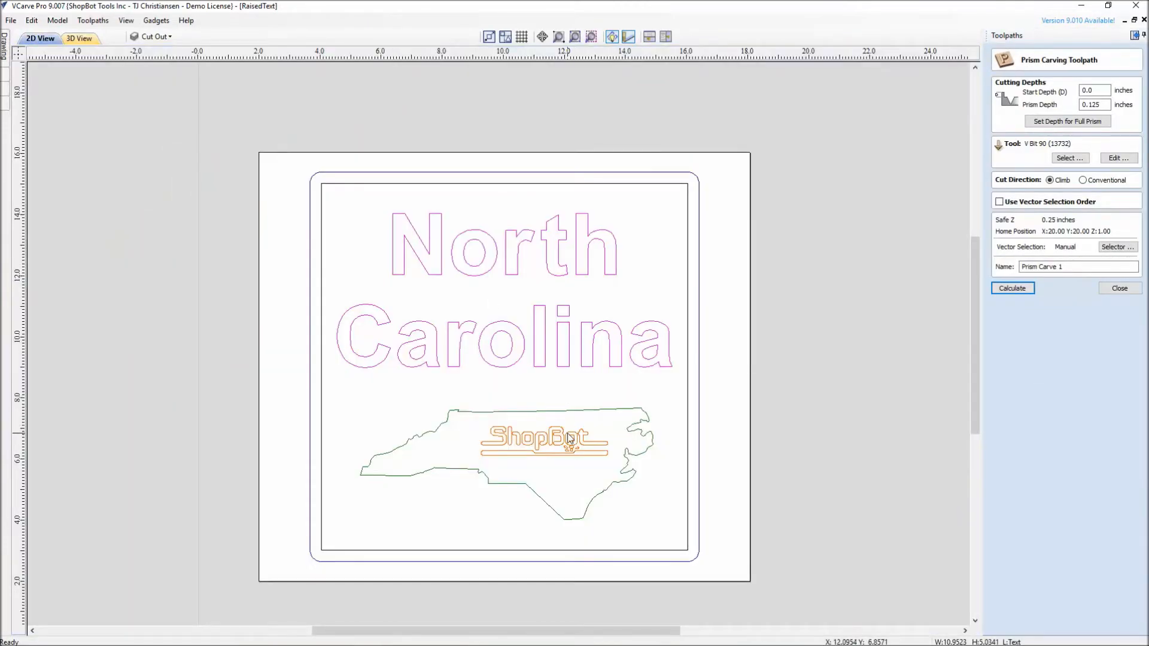
{"action": "left_click", "coordinate": [533, 413]}
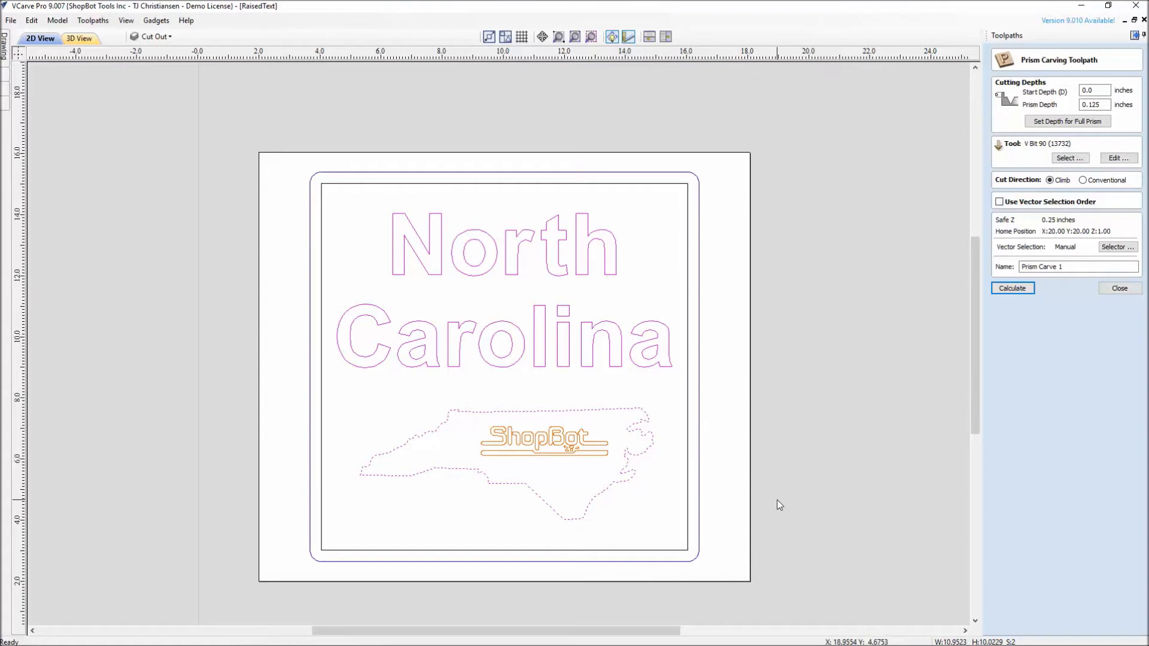
{"action": "left_click", "coordinate": [1073, 267]}
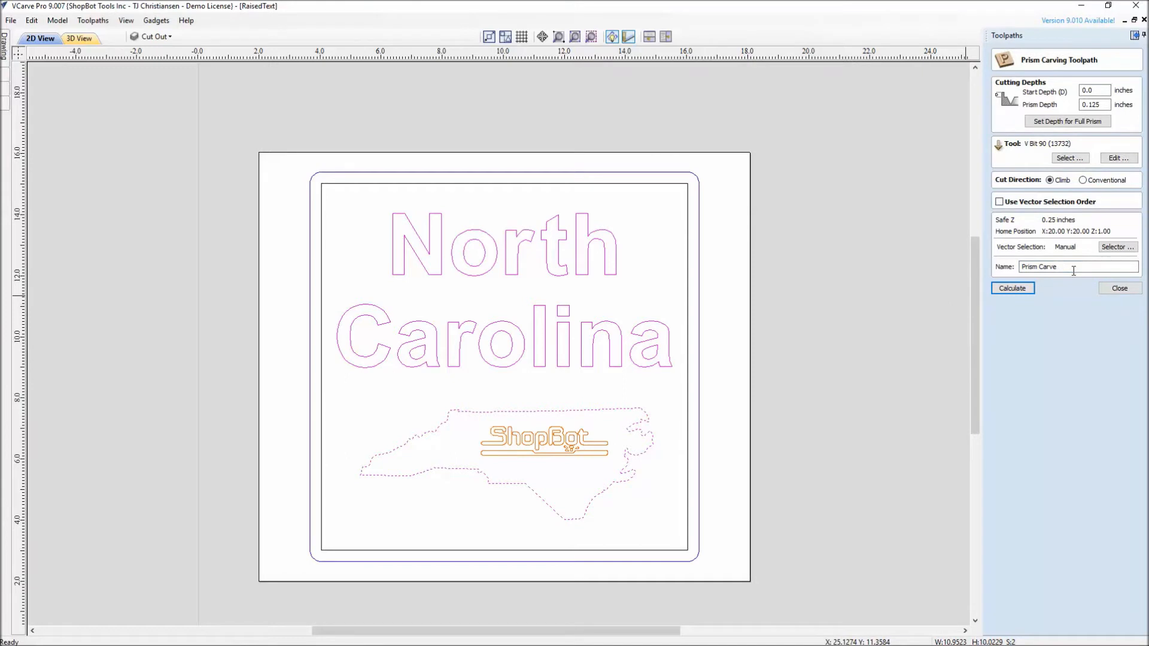
{"action": "type", "text": "V90"}
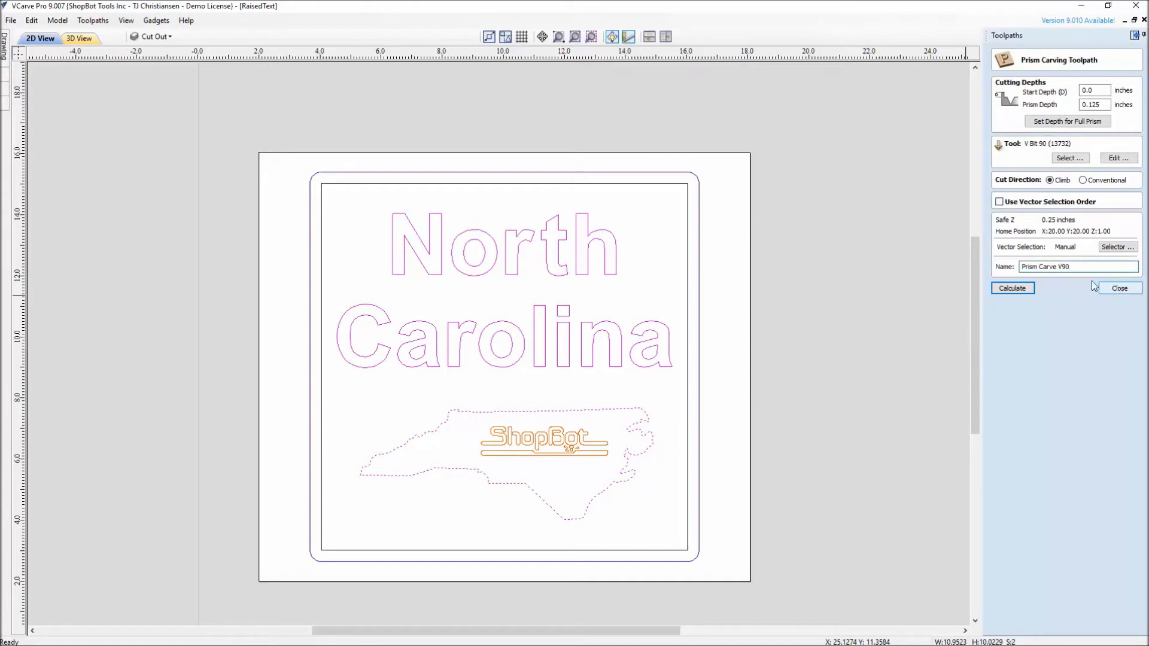
{"action": "left_click", "coordinate": [1013, 289]}
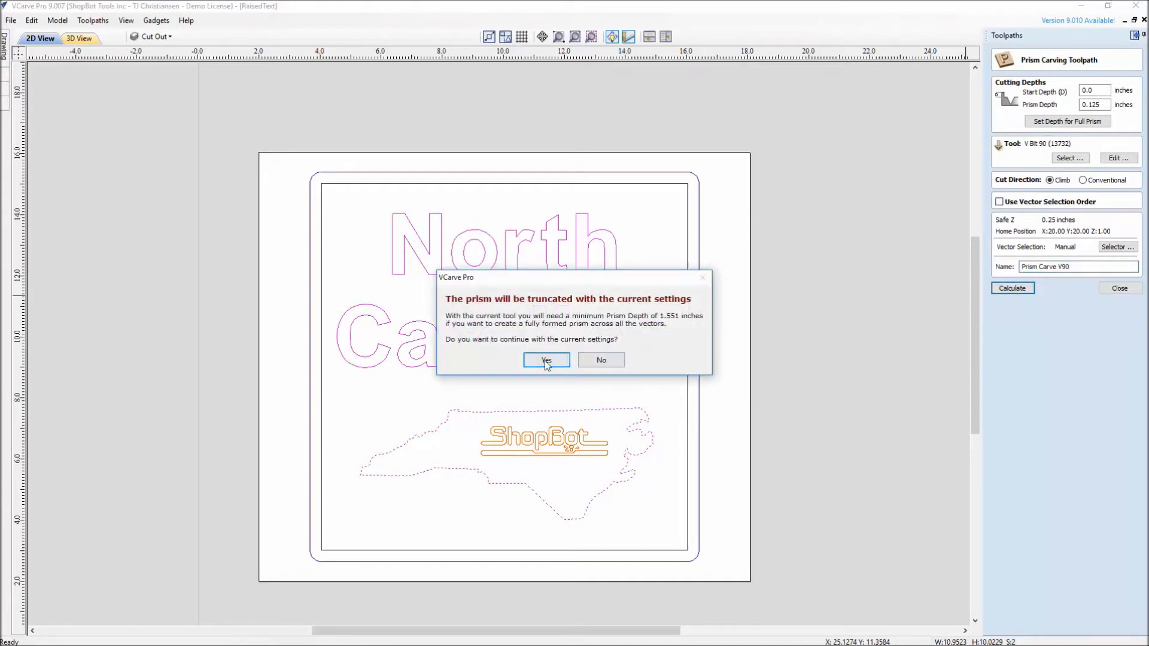
{"action": "left_click", "coordinate": [546, 360]}
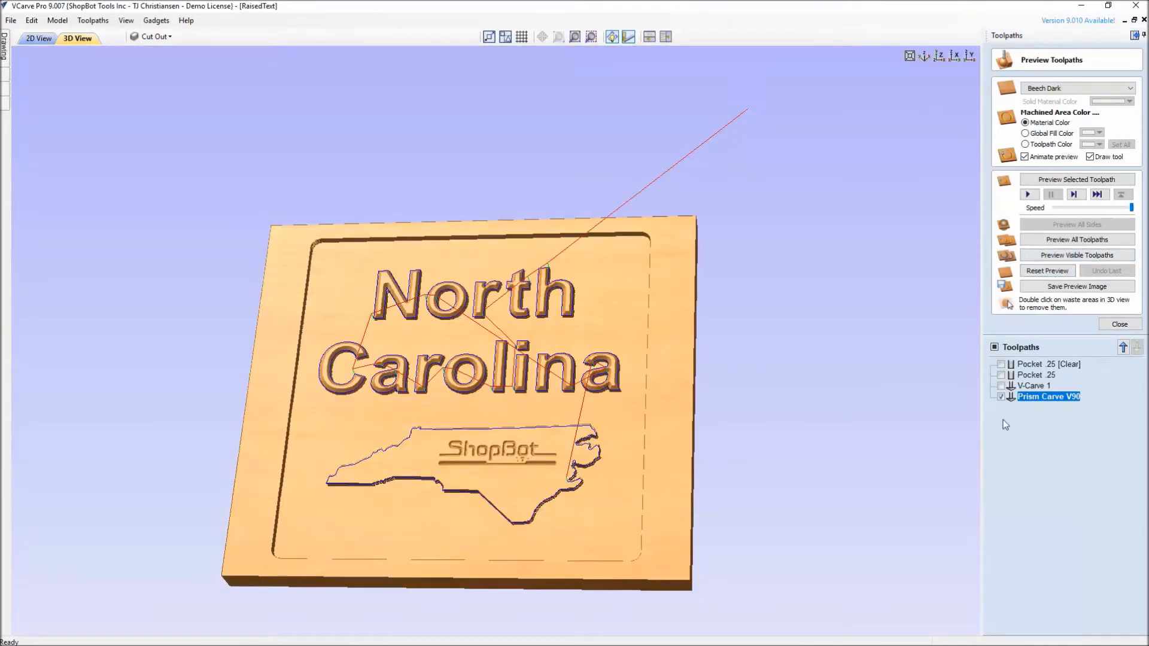
Step: Simulate the Prism Carve V90 toolpath and inspect the carved edges of the letters and state outline on the sign
{"action": "mouse_move", "coordinate": [1014, 402]}
{"action": "left_click", "coordinate": [1046, 270]}
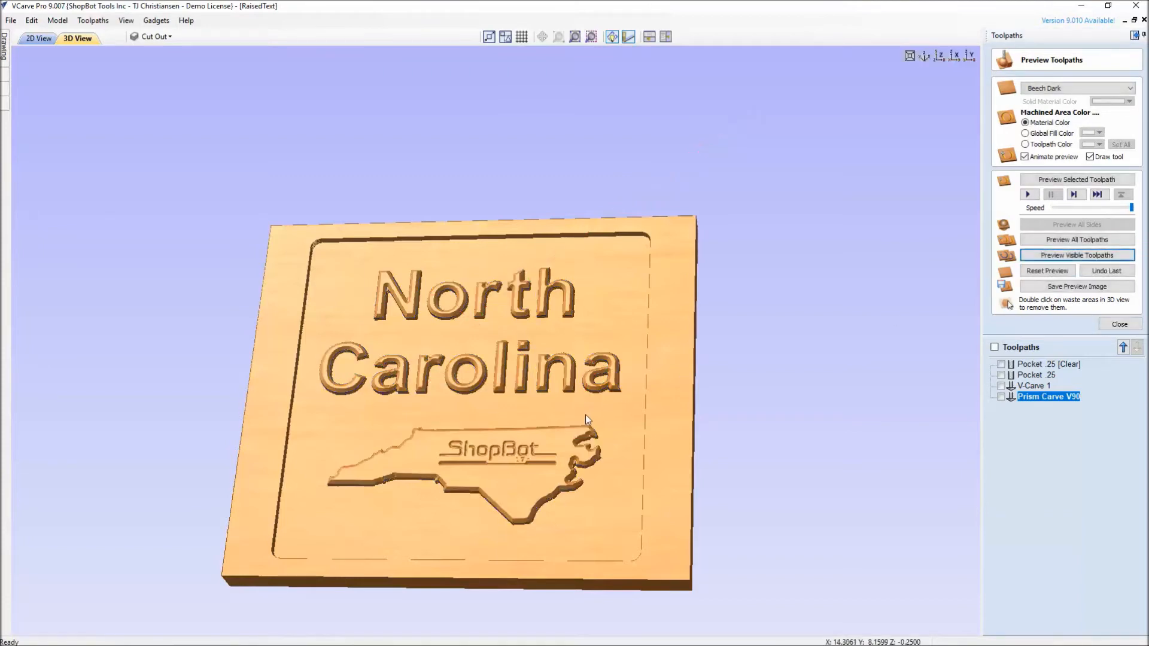
{"action": "left_click_drag", "start_coordinate": [585, 415], "coordinate": [634, 407]}
{"action": "scroll", "coordinate": [504, 490], "scroll_direction": "up", "scroll_amount": 3}
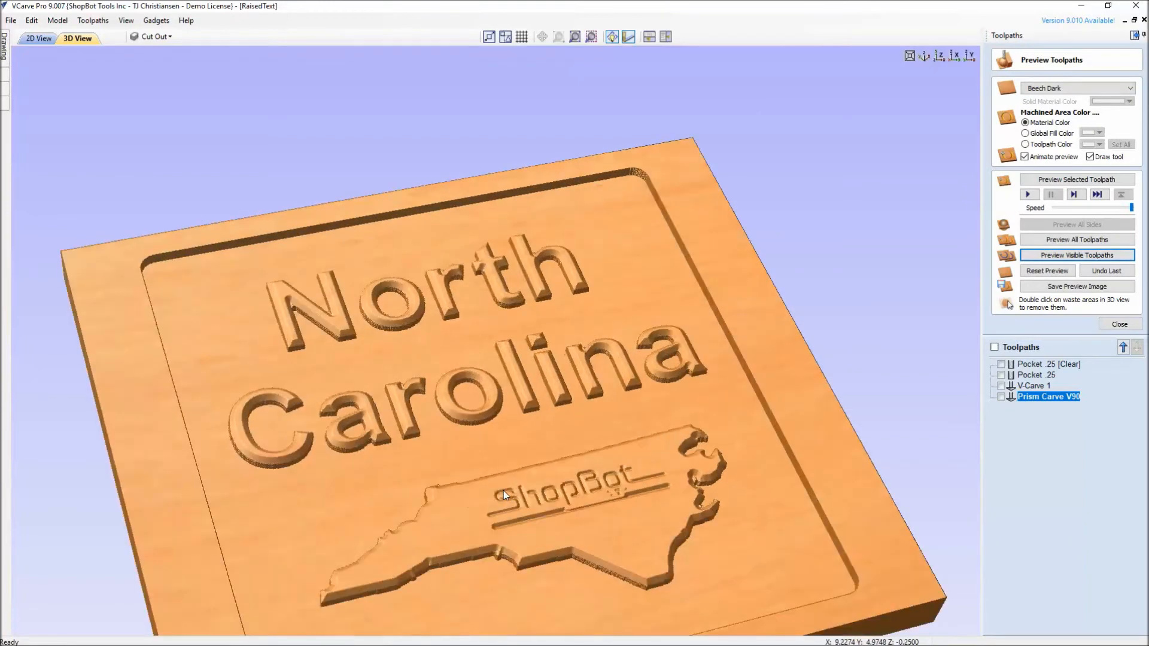
{"action": "left_click_drag", "start_coordinate": [555, 487], "coordinate": [573, 506]}
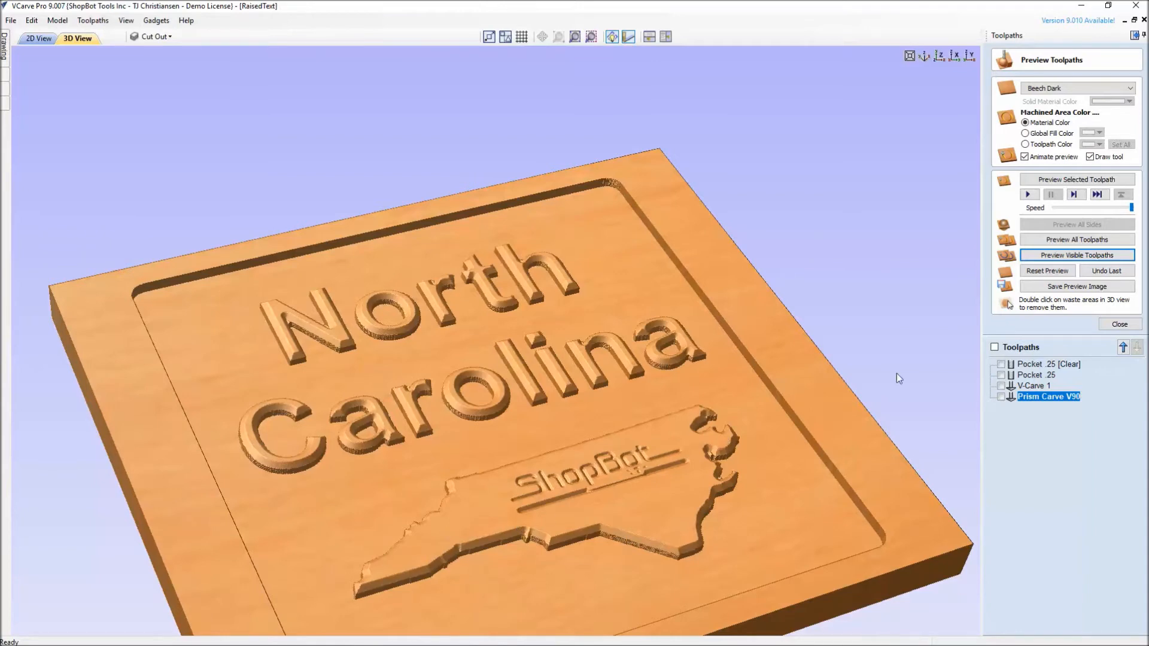
{"action": "left_click_drag", "start_coordinate": [731, 396], "coordinate": [603, 479]}
{"action": "scroll", "coordinate": [493, 494], "scroll_direction": "down", "scroll_amount": 3}
{"action": "middle_click_drag", "start_coordinate": [493, 494], "coordinate": [508, 439]}
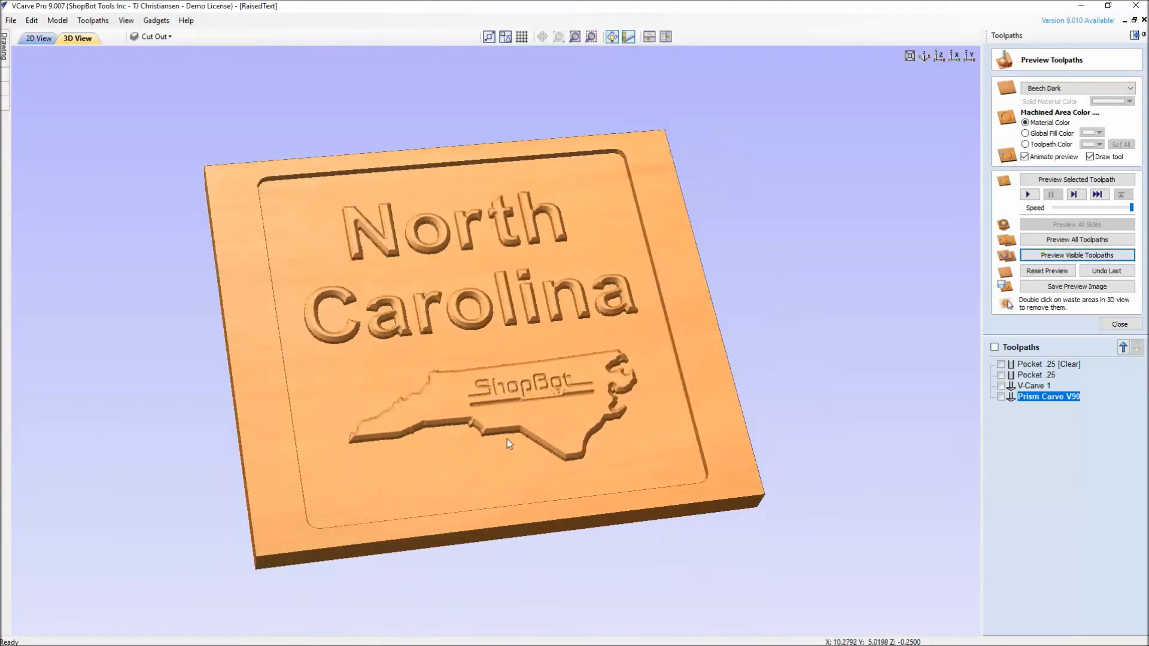
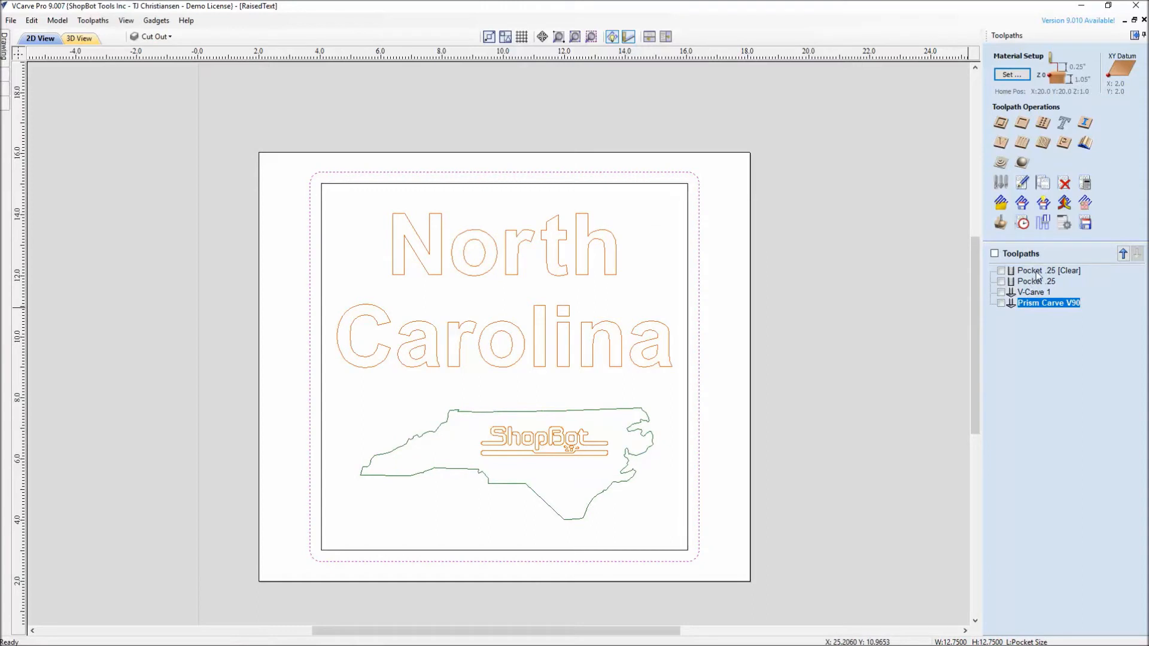
Step: Set up a 2D Profile toolpath for the inner square border with a cut depth of 1.07 inches
{"action": "left_click", "coordinate": [688, 411]}
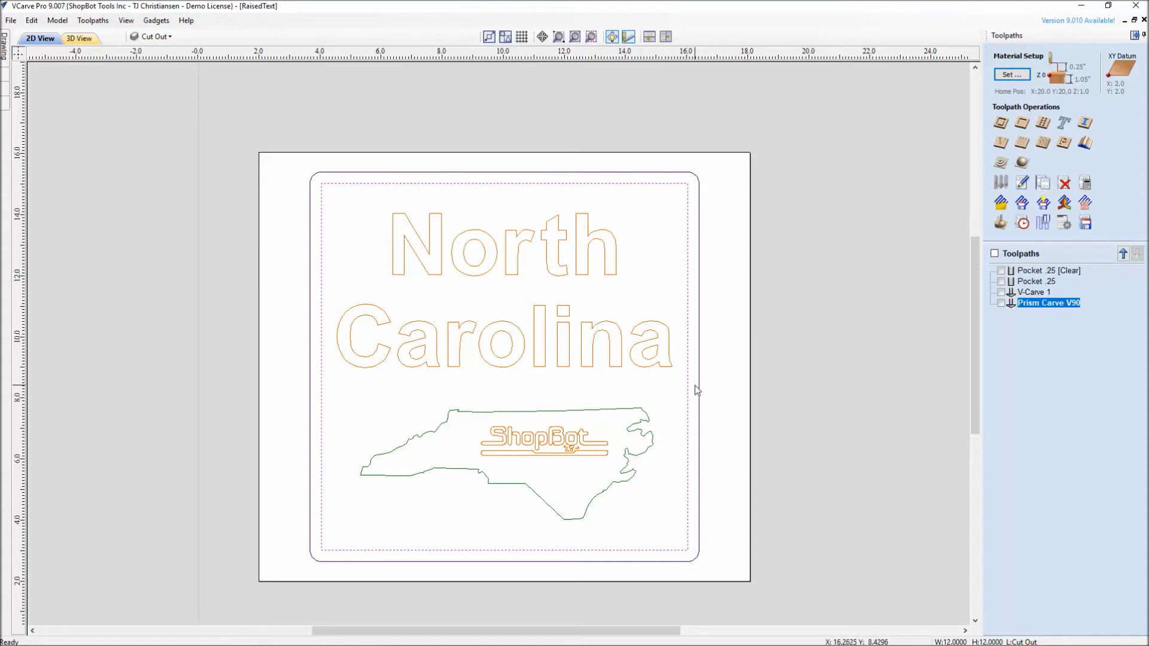
{"action": "left_click", "coordinate": [1006, 122]}
{"action": "key", "text": "Tab"}
{"action": "type", "text": "t"}
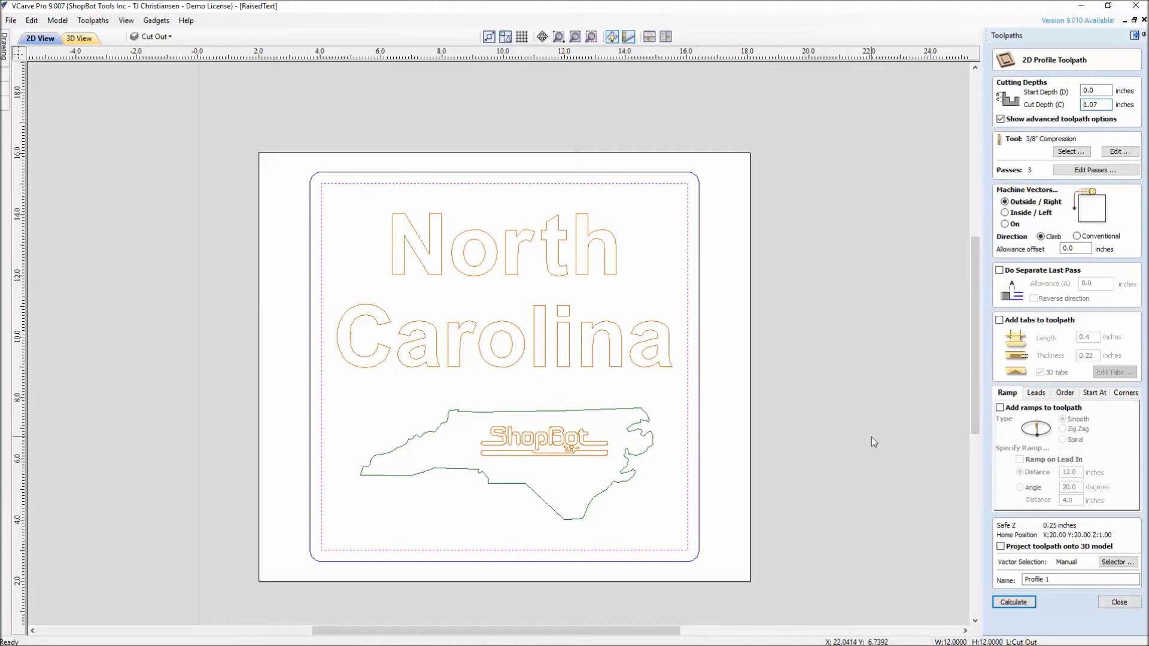
{"action": "left_click", "coordinate": [187, 21]}
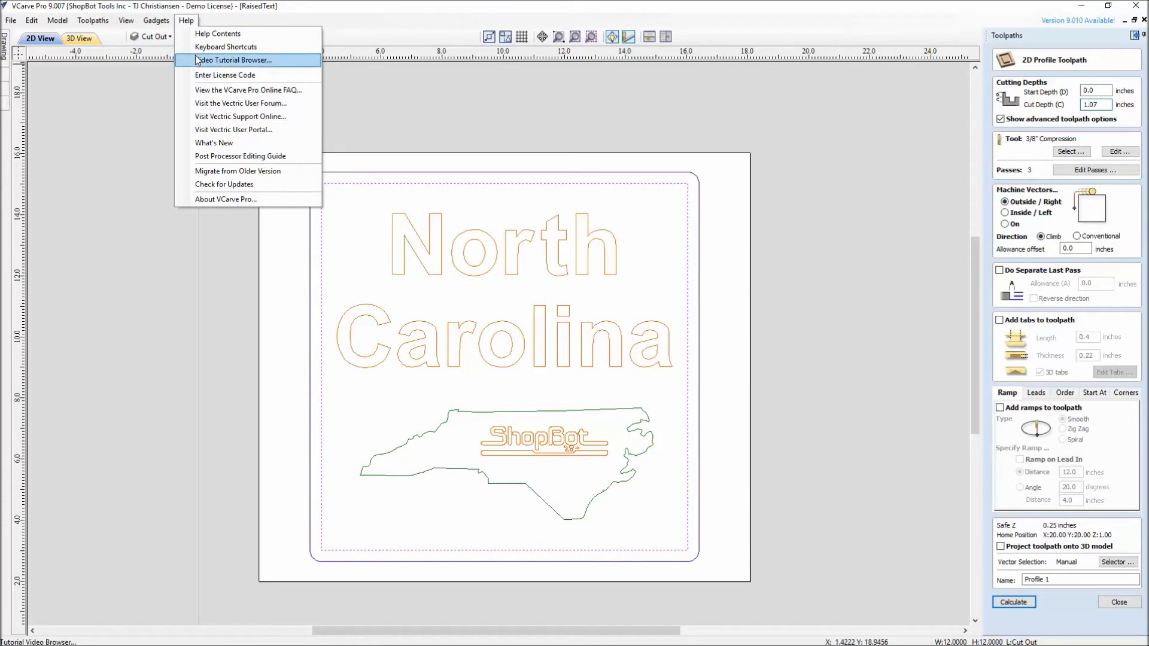
{"action": "left_click", "coordinate": [844, 132]}
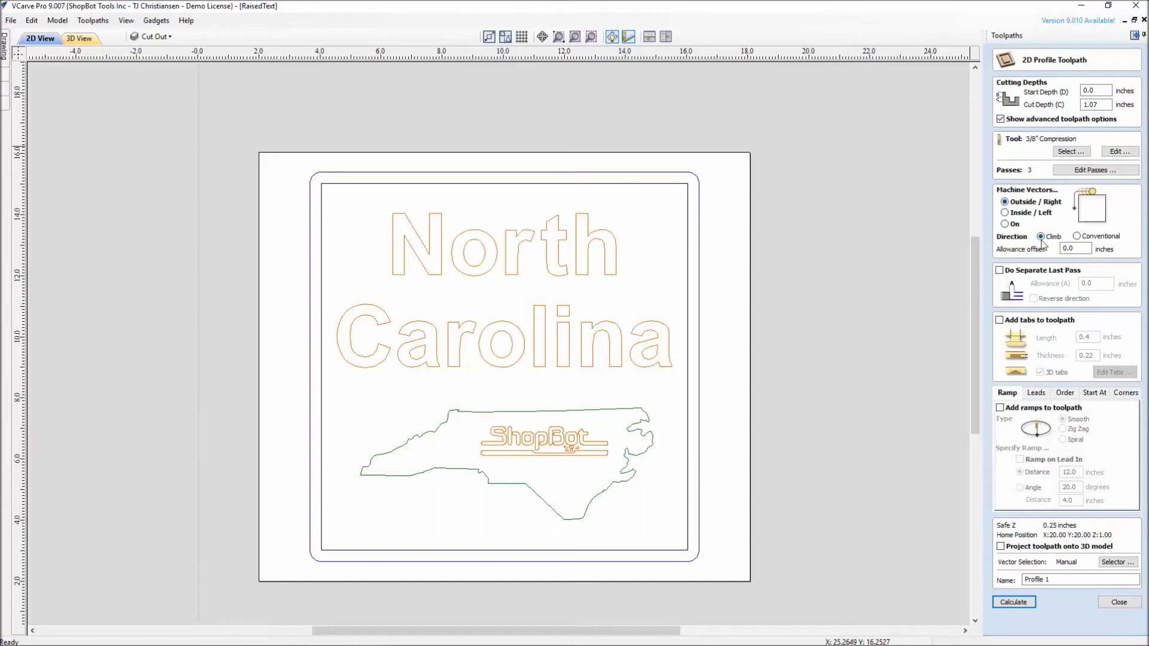
Step: Add smooth ramps with a 12.0-inch distance to the profile toolpath and name it Cut Out
{"action": "left_click", "coordinate": [1001, 408]}
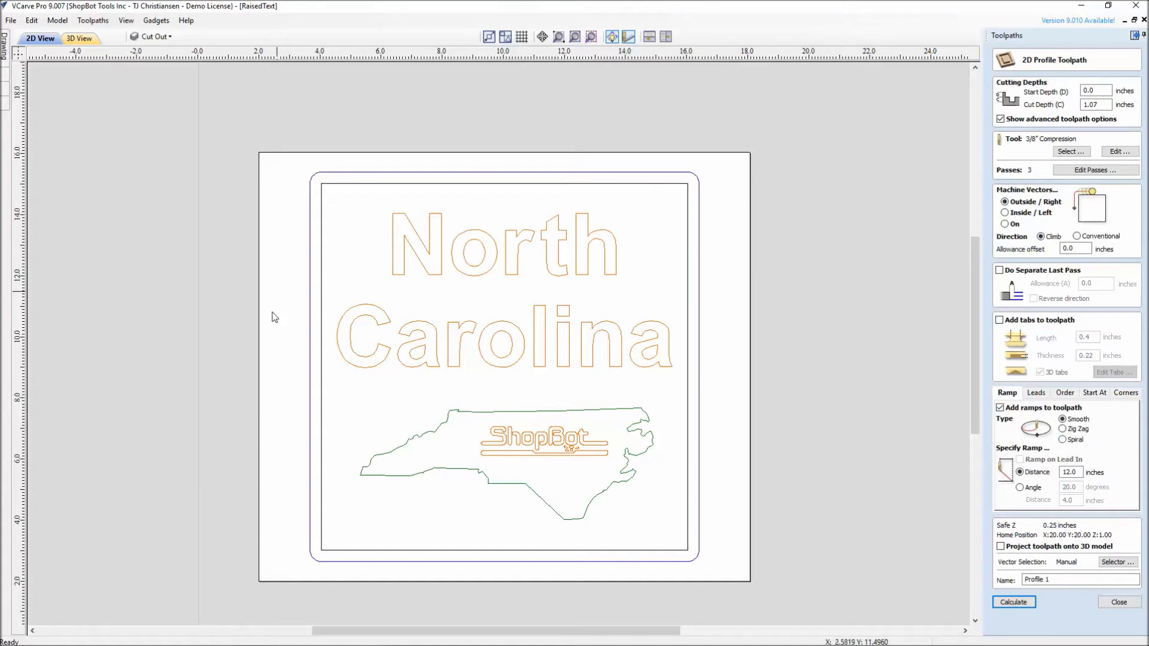
{"action": "triple_click", "coordinate": [1065, 580]}
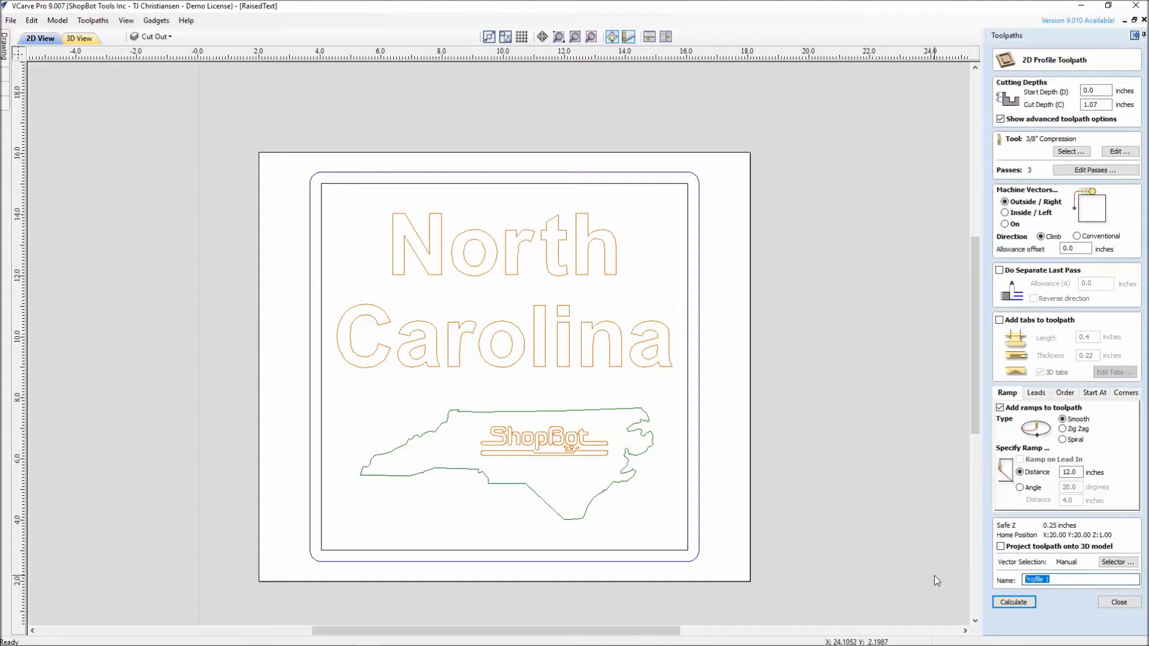
{"action": "type", "text": "Cut Out"}
Step: Select the inner square border and calculate the Cut Out profile toolpath, accepting the cut through the material
{"action": "left_click", "coordinate": [1023, 602]}
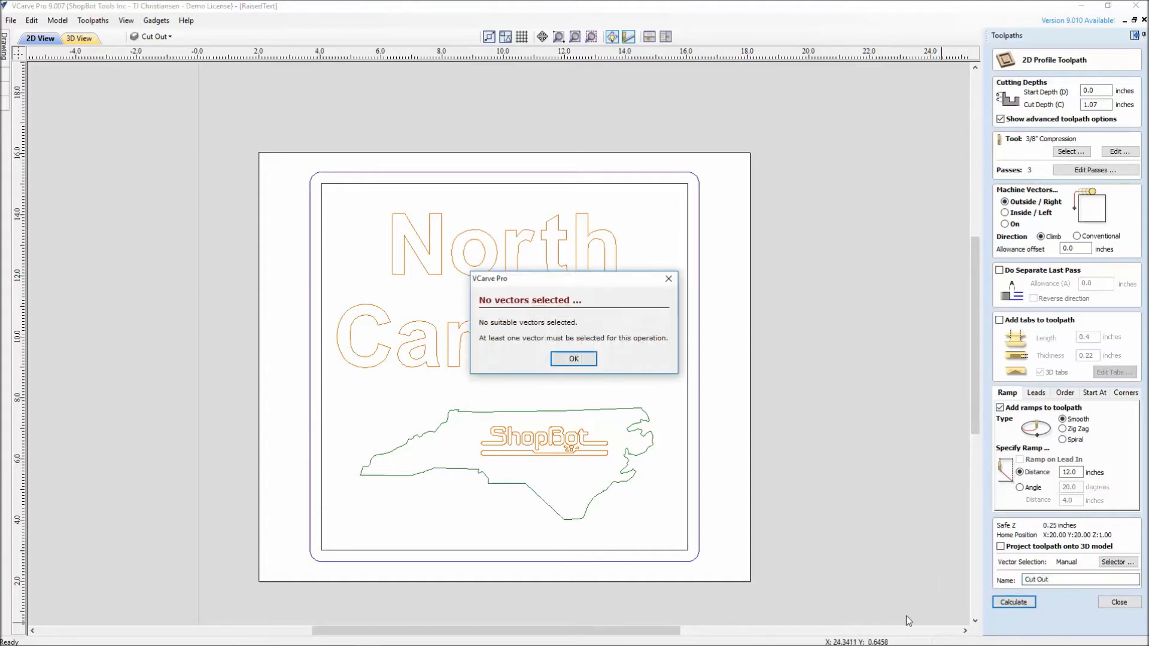
{"action": "left_click", "coordinate": [569, 359]}
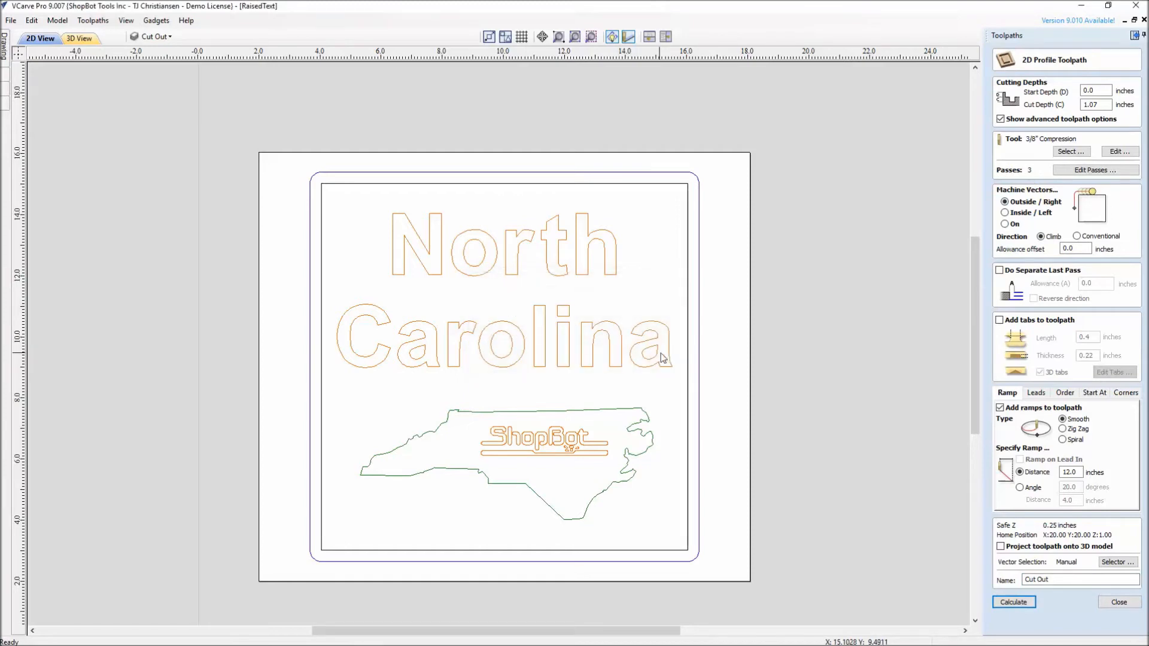
{"action": "left_click", "coordinate": [688, 370]}
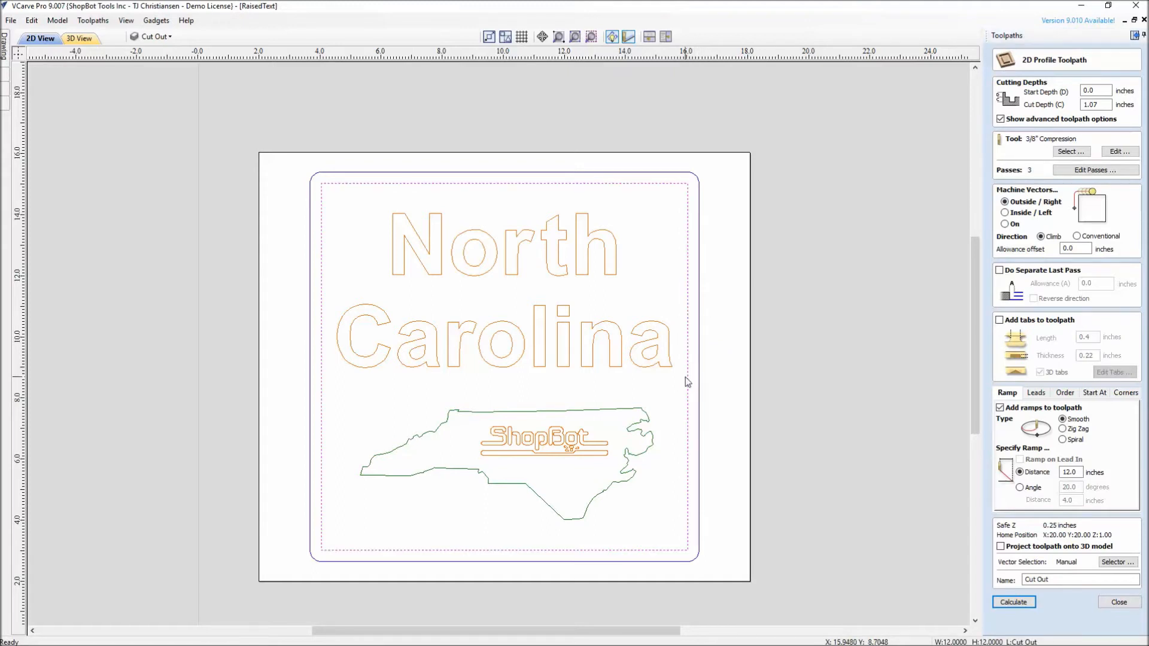
{"action": "left_click", "coordinate": [1007, 604]}
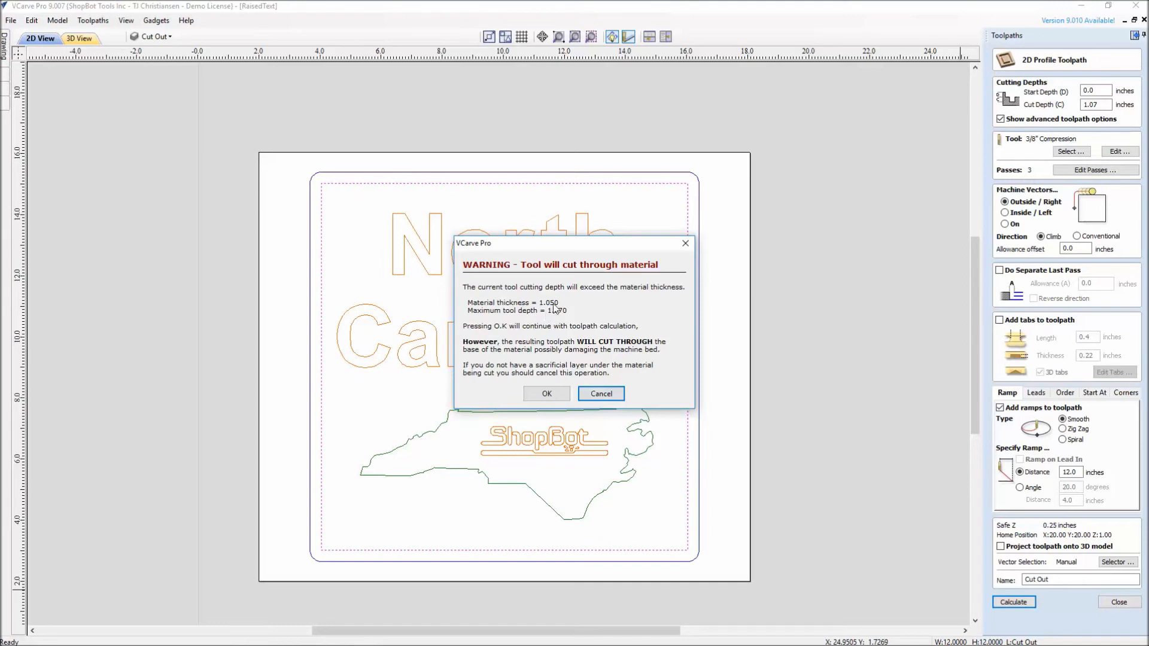
{"action": "left_click", "coordinate": [548, 388]}
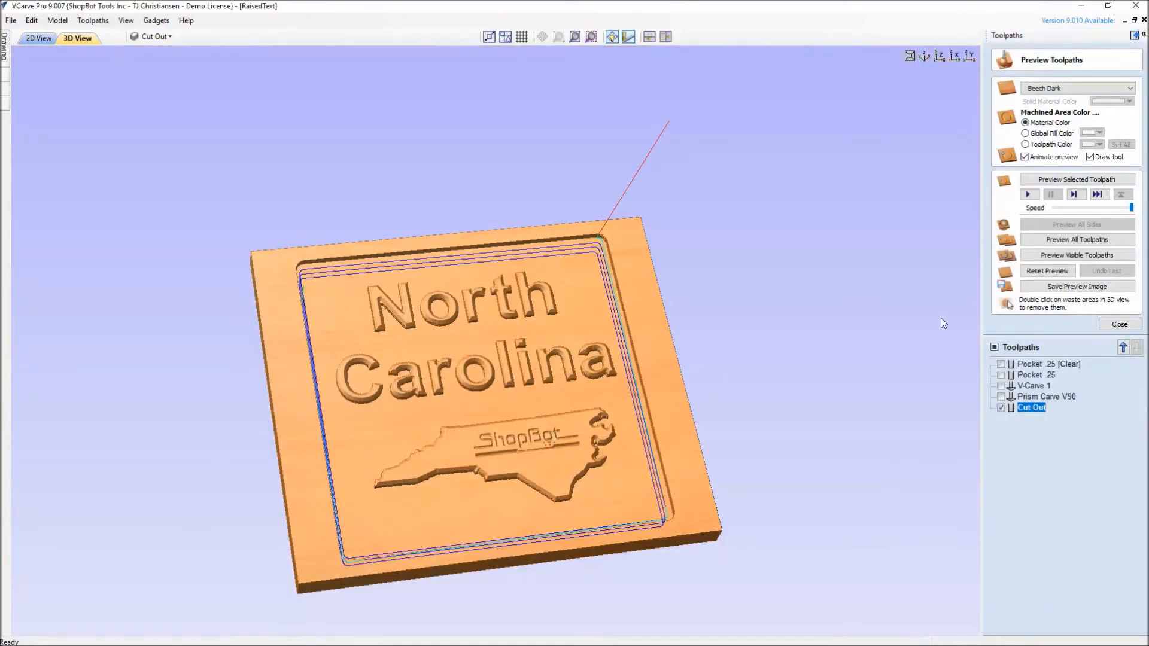
Step: Simulate the Cut Out toolpath and inspect the cut around the sign from several angles in 3D
{"action": "left_click", "coordinate": [1049, 257]}
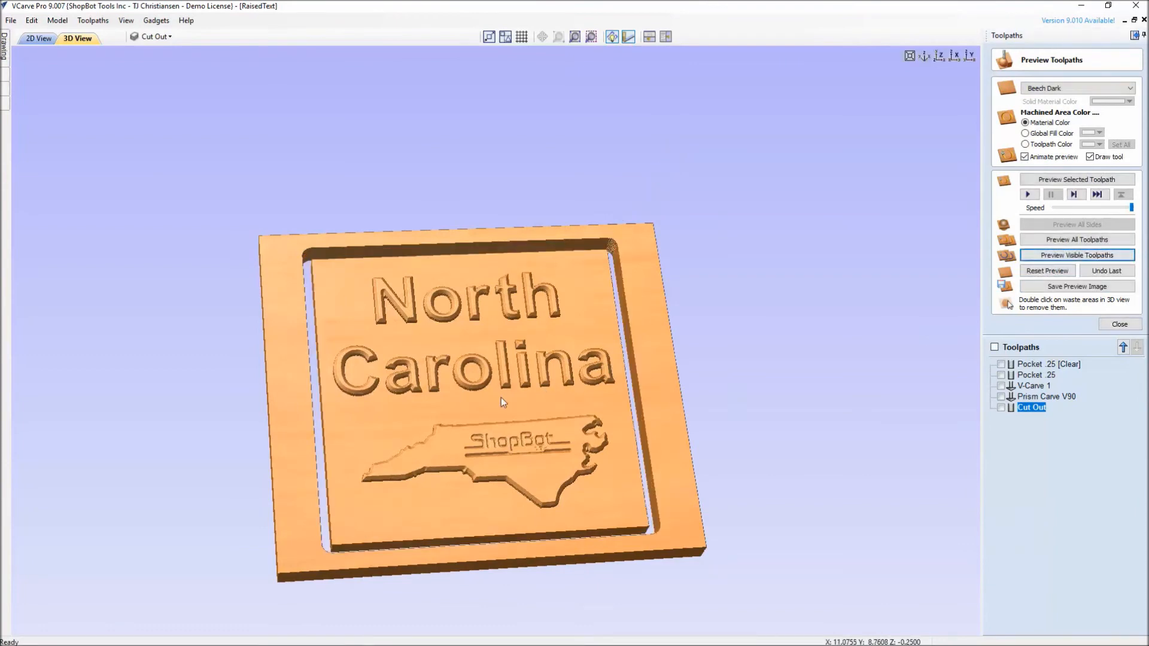
{"action": "left_click_drag", "start_coordinate": [501, 397], "coordinate": [398, 407]}
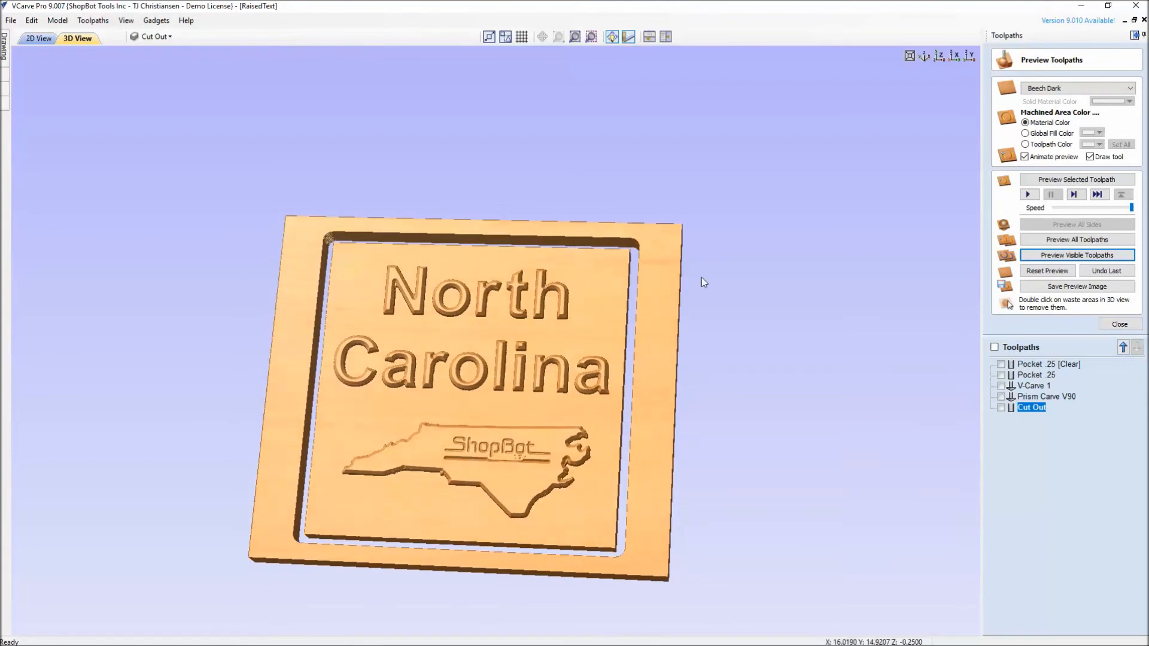
{"action": "mouse_move", "coordinate": [1030, 412]}
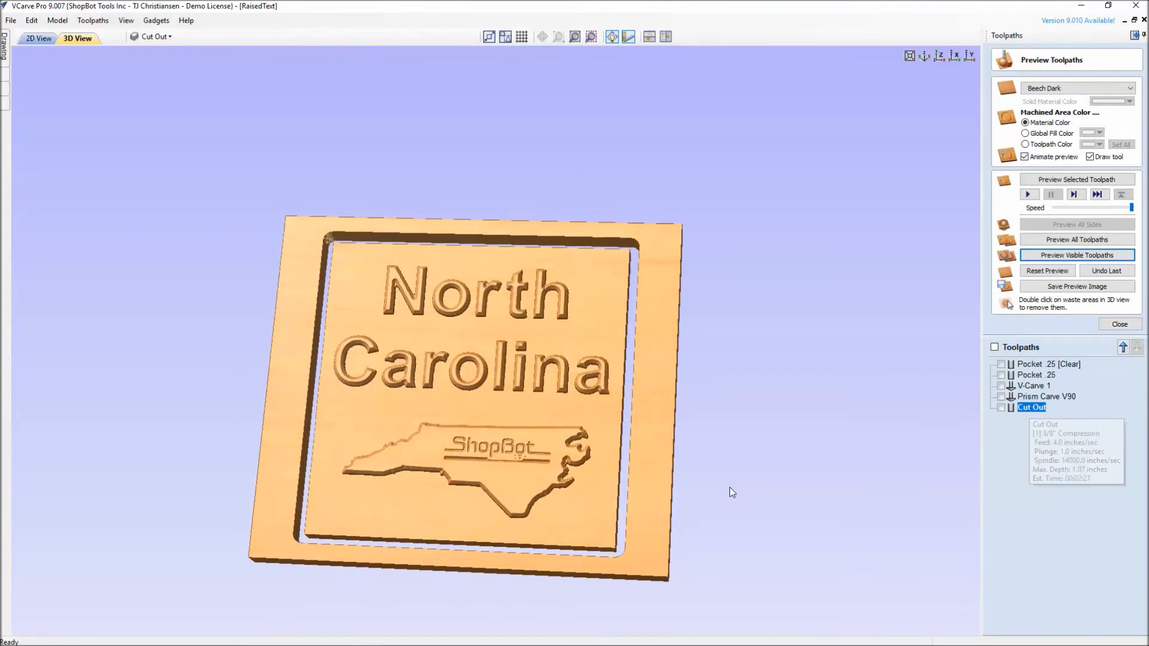
{"action": "middle_click_drag", "start_coordinate": [285, 470], "coordinate": [357, 412]}
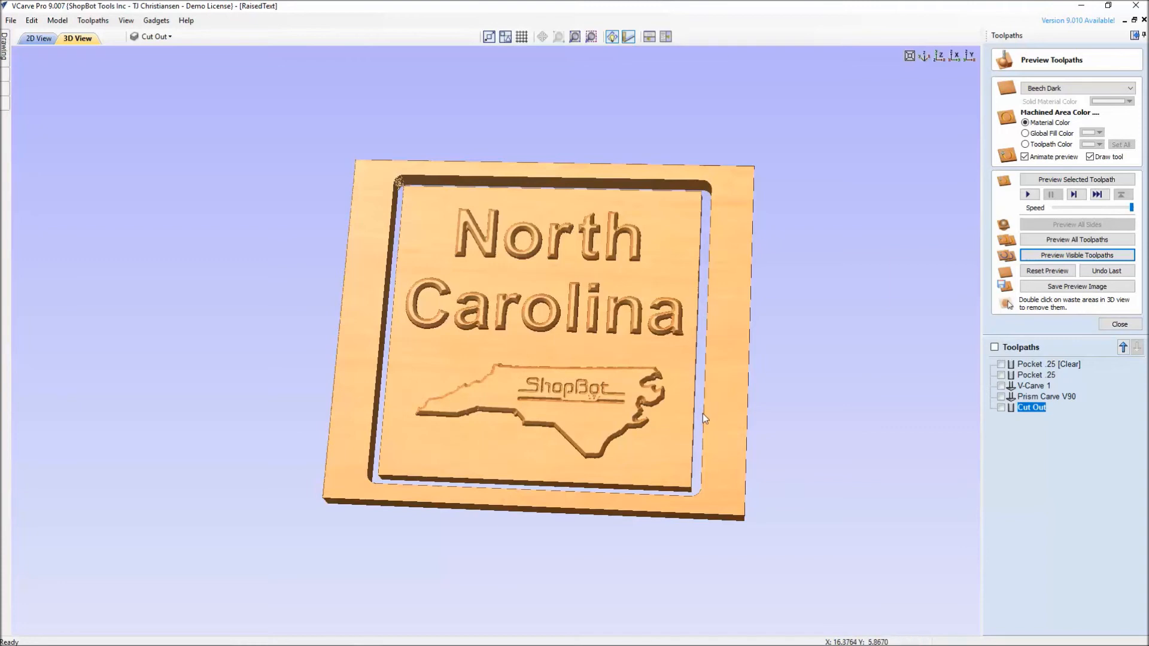
{"action": "left_click_drag", "start_coordinate": [540, 572], "coordinate": [418, 390]}
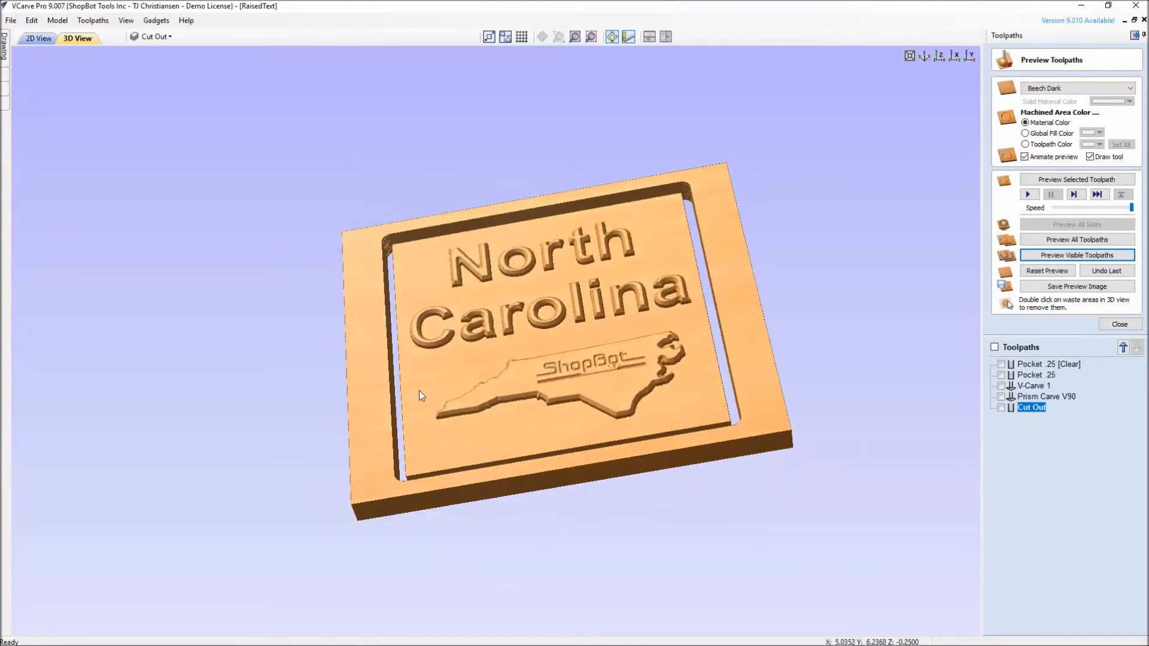
{"action": "left_click_drag", "start_coordinate": [303, 318], "coordinate": [367, 304]}
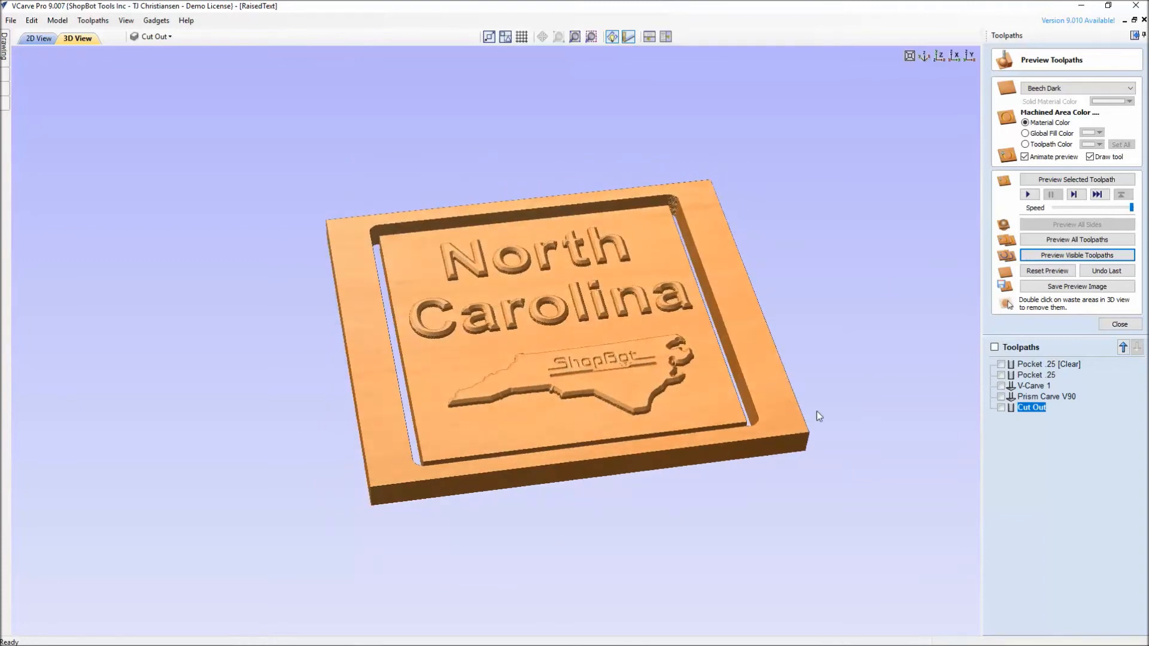
{"action": "left_click_drag", "start_coordinate": [817, 412], "coordinate": [766, 416]}
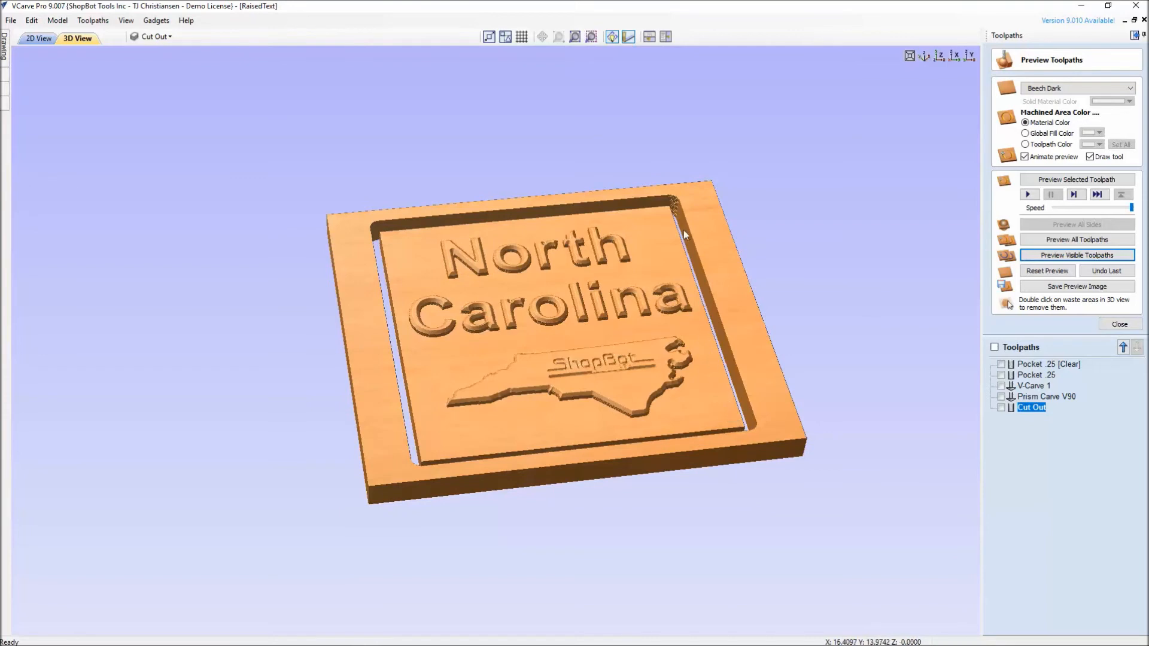
Step: Remove the outer waste frame from the toolpath preview, inspect the finished sign up close, and close the preview
{"action": "double_click", "coordinate": [371, 365]}
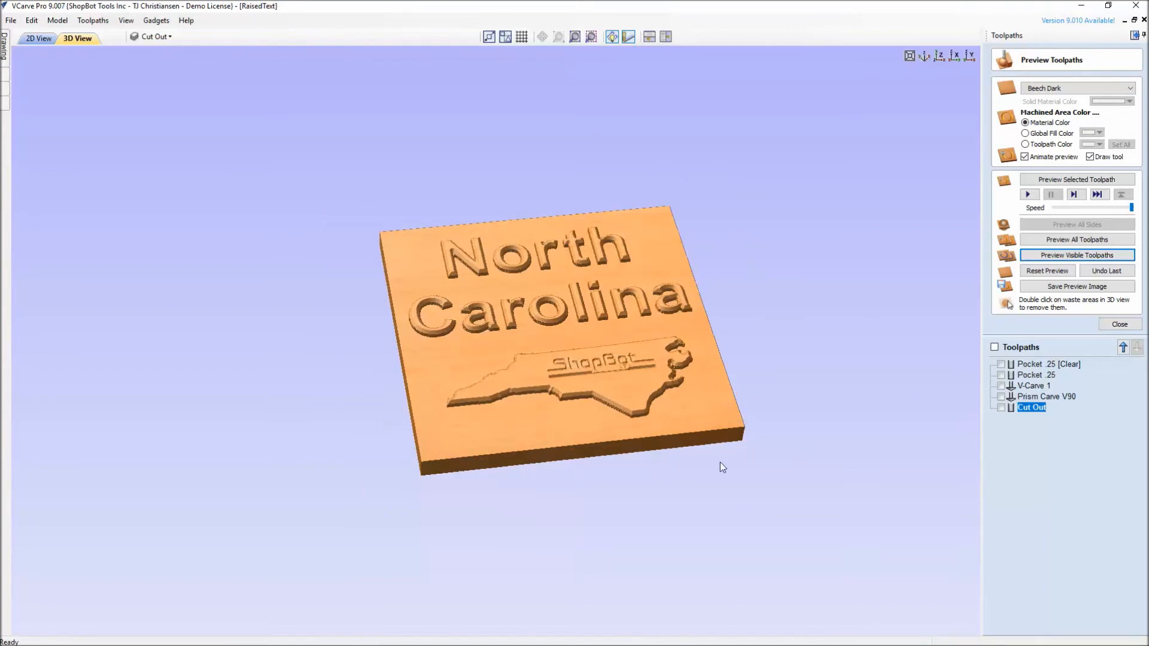
{"action": "left_click_drag", "start_coordinate": [724, 448], "coordinate": [370, 314]}
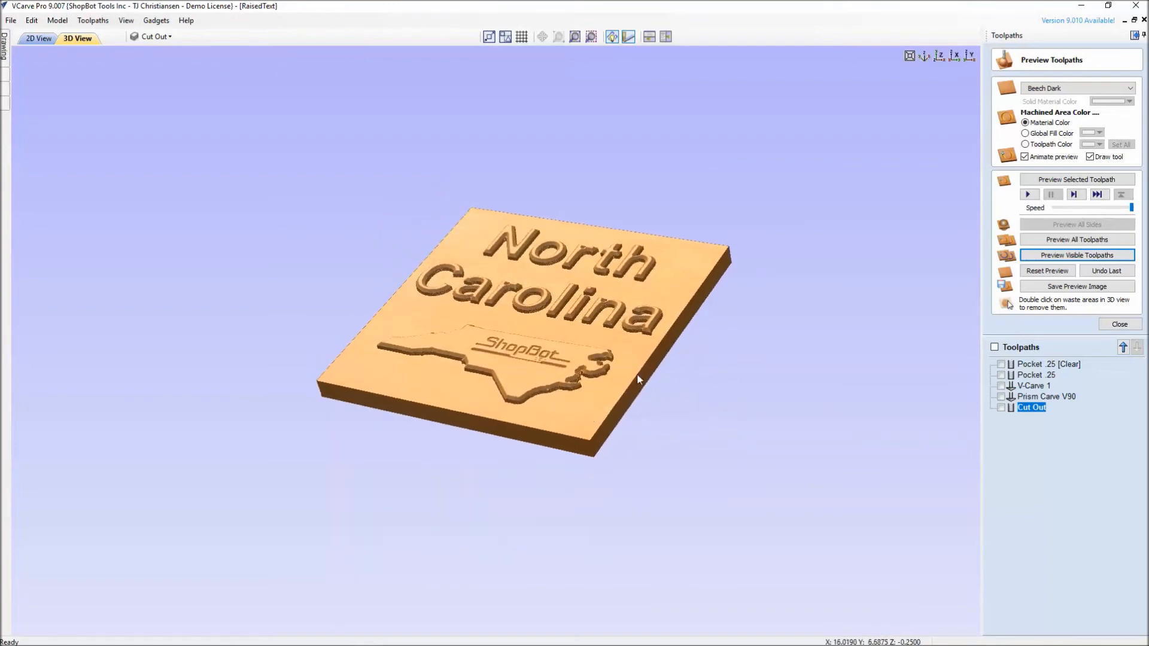
{"action": "scroll", "coordinate": [600, 423], "scroll_direction": "up", "scroll_amount": 2}
{"action": "scroll", "coordinate": [597, 418], "scroll_direction": "up", "scroll_amount": 3}
{"action": "left_click_drag", "start_coordinate": [598, 418], "coordinate": [585, 329]}
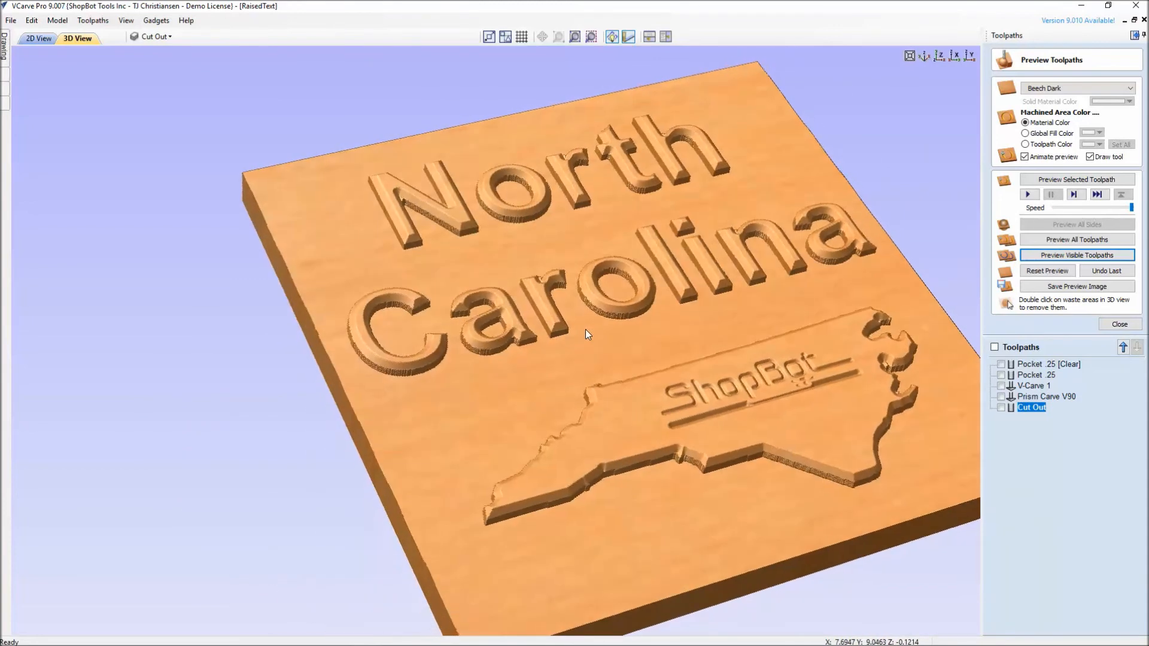
{"action": "middle_click_drag", "start_coordinate": [569, 326], "coordinate": [473, 329]}
{"action": "scroll", "coordinate": [442, 286], "scroll_direction": "down", "scroll_amount": 2}
{"action": "scroll", "coordinate": [474, 333], "scroll_direction": "down", "scroll_amount": 1}
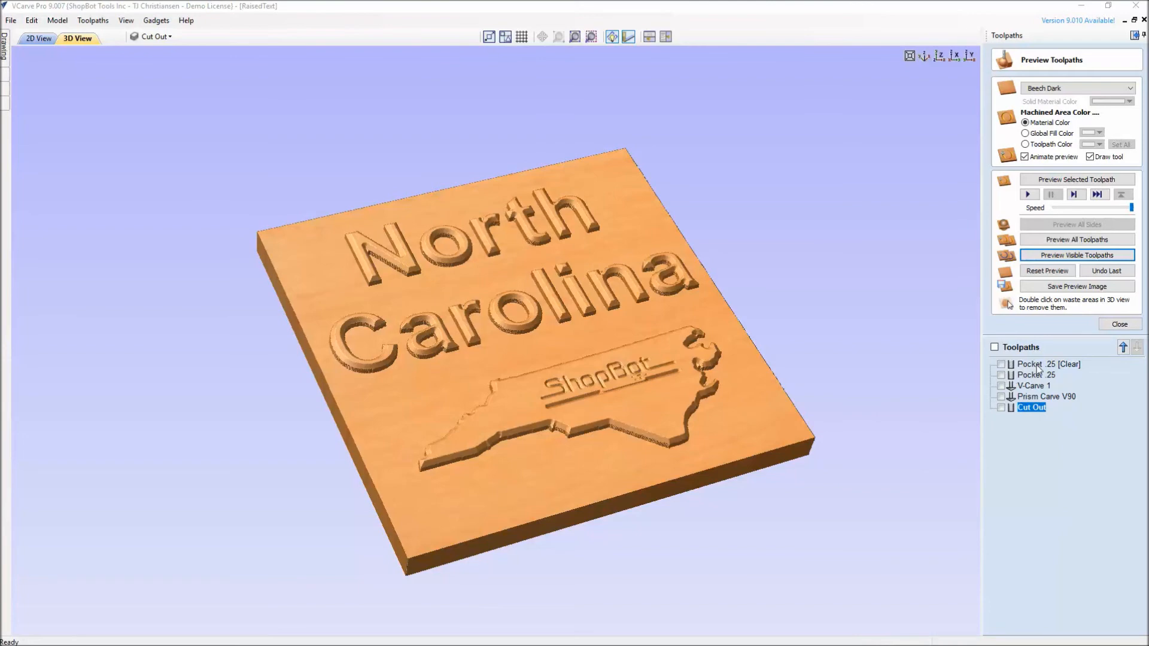
{"action": "left_click", "coordinate": [1117, 325]}
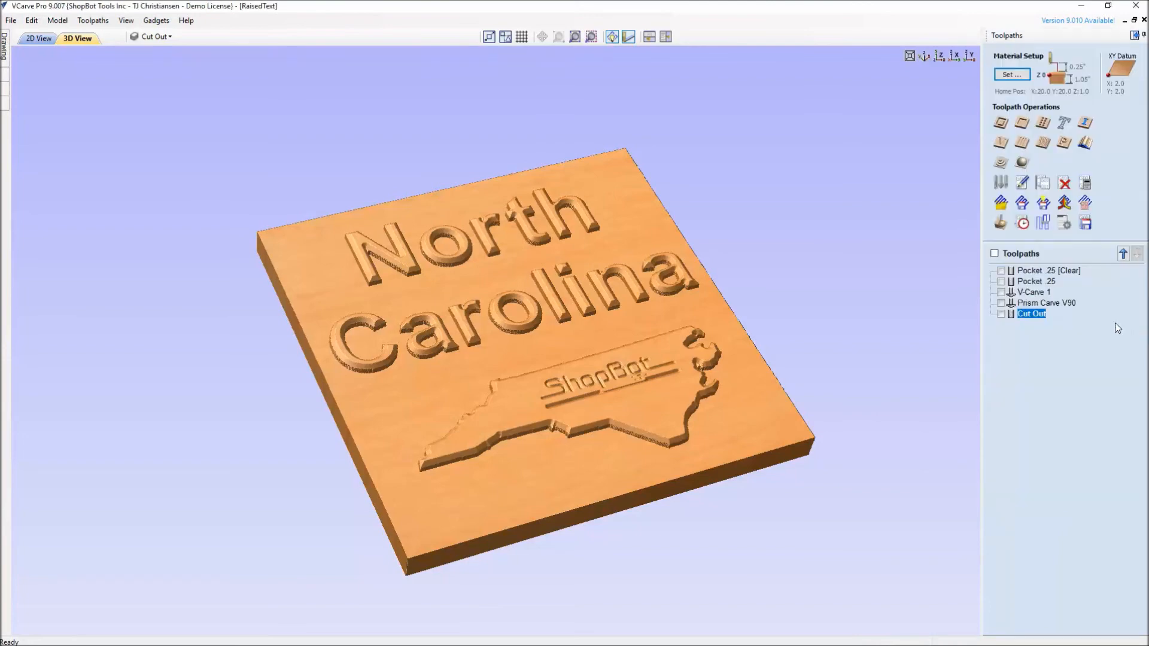
Step: Review the Pocket .25 toolpath settings and view the finished sign's photo in Photos, leaving the settings unchanged
{"action": "double_click", "coordinate": [1040, 270]}
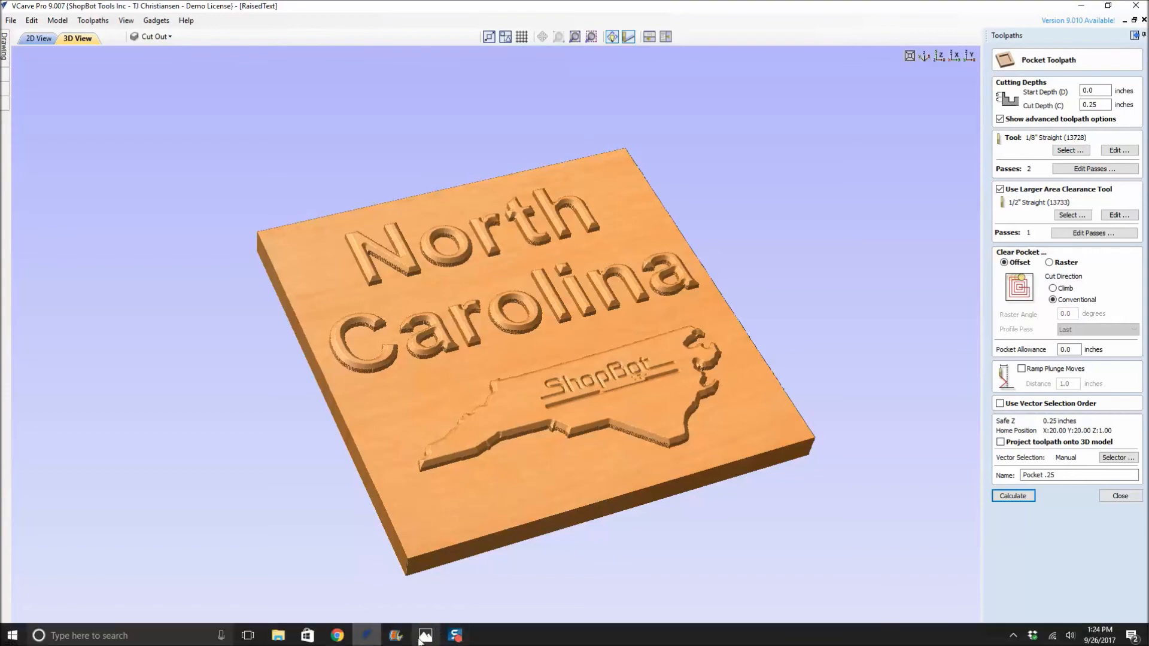
{"action": "left_click", "coordinate": [425, 635]}
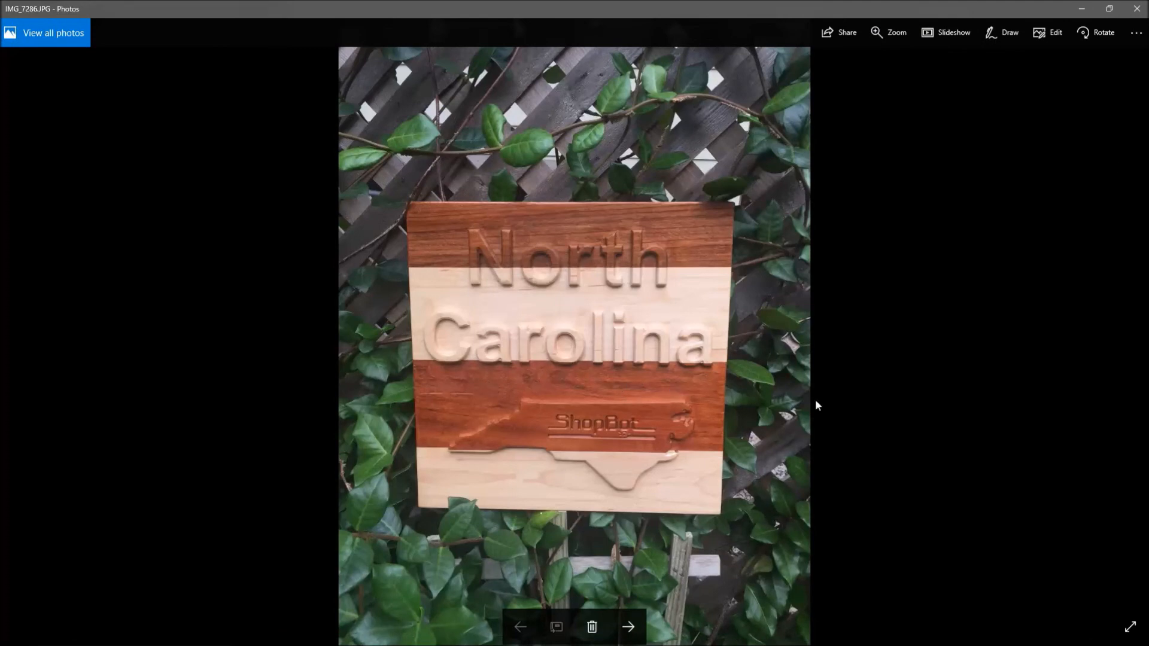
{"action": "left_click", "coordinate": [1089, 12]}
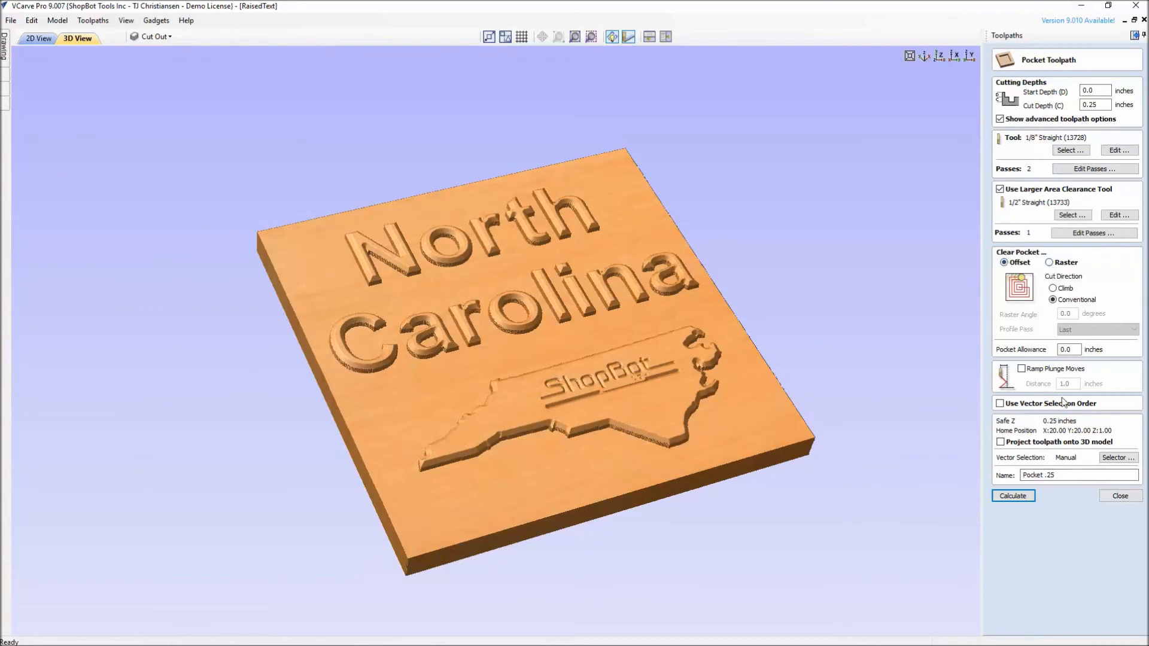
{"action": "left_click", "coordinate": [1107, 499]}
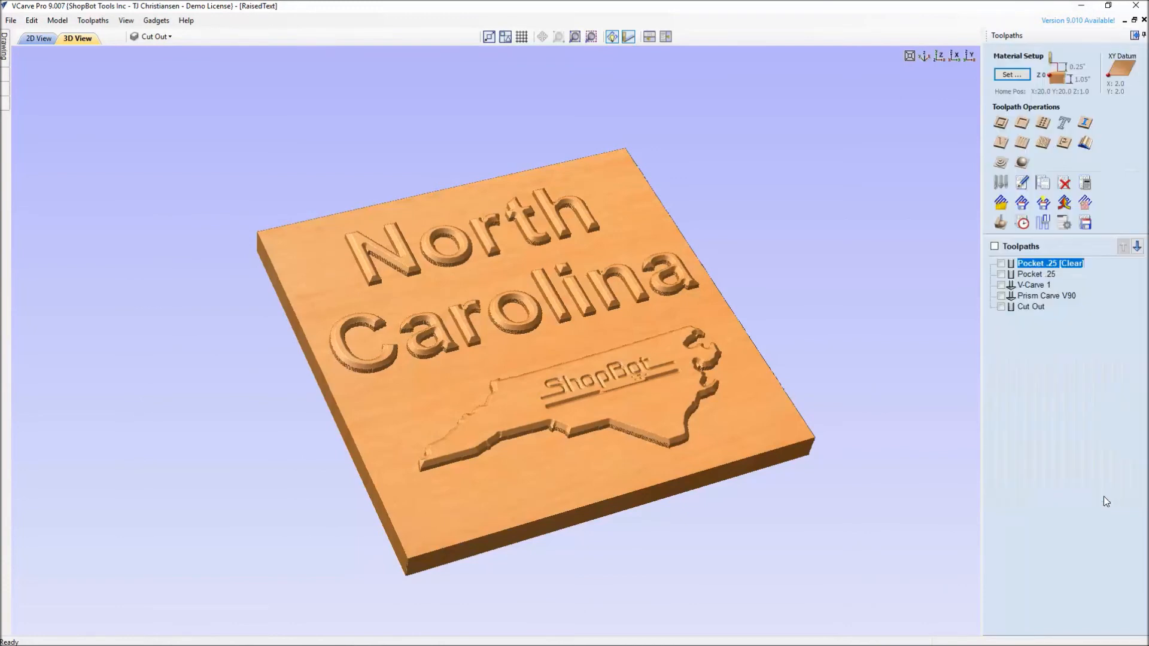
Step: Display the Pocket .25 and Pocket .25 [Clear] toolpaths over the sign in the toolpath preview
{"action": "left_click", "coordinate": [1000, 222]}
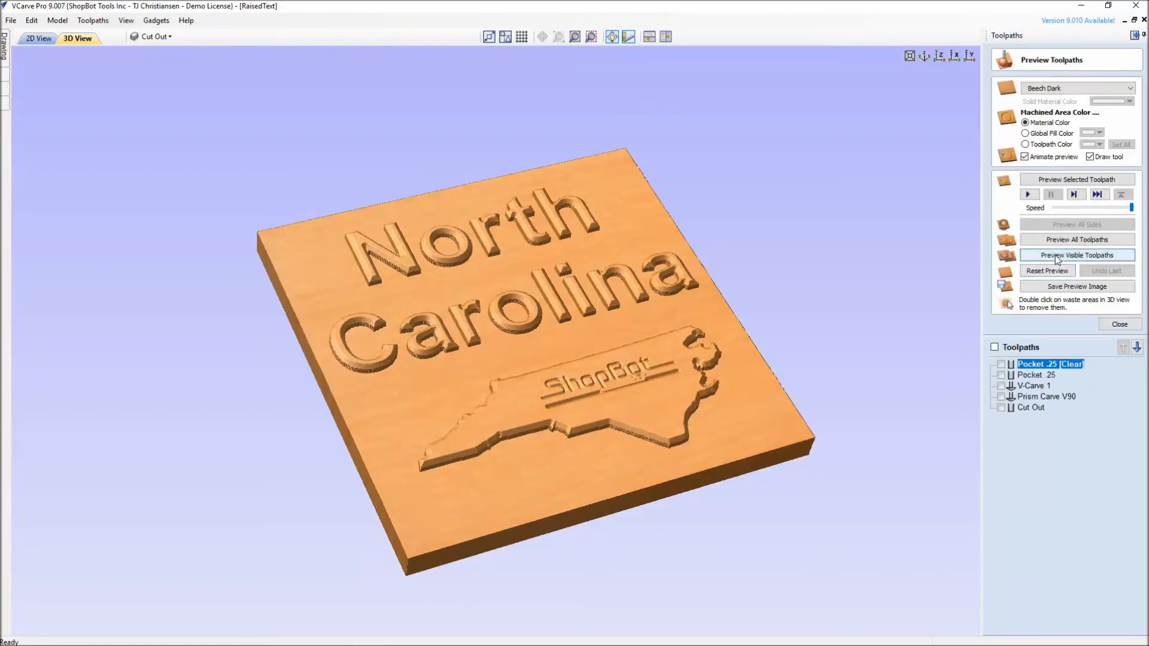
{"action": "left_click", "coordinate": [1002, 375]}
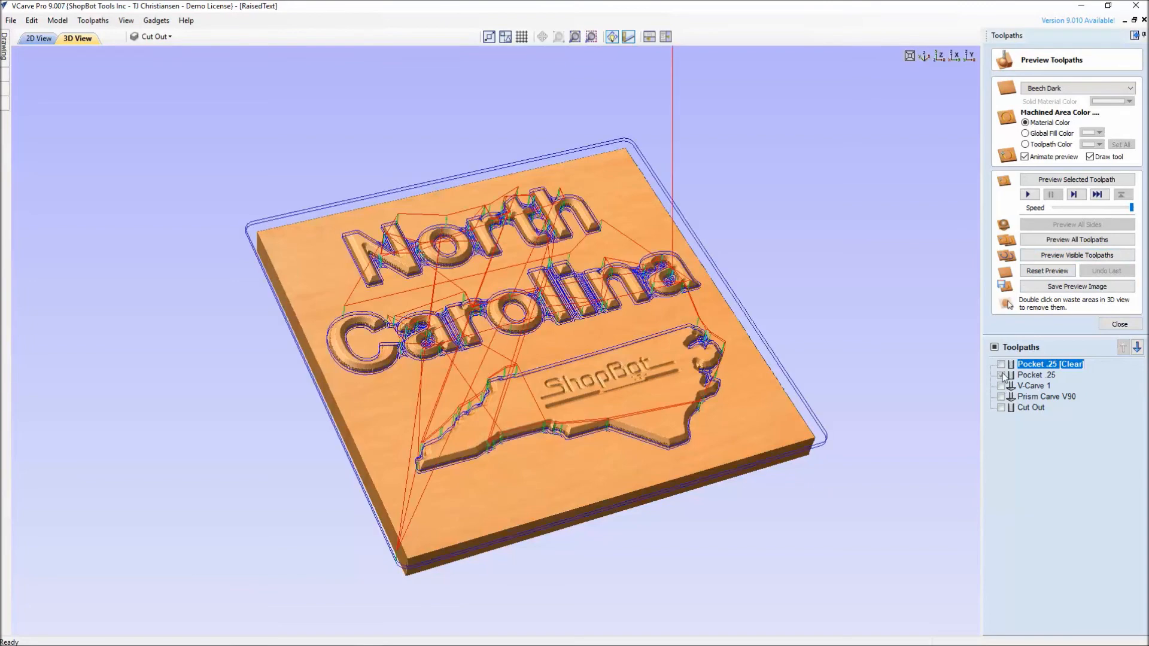
{"action": "left_click", "coordinate": [1002, 364]}
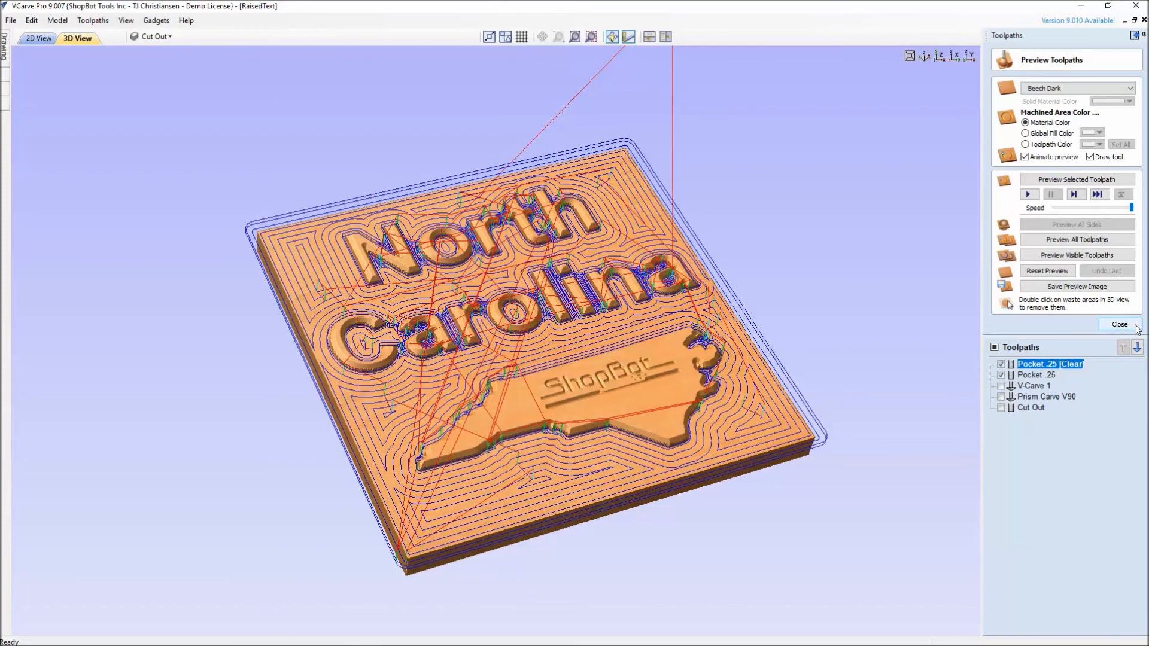
Step: Switch the Pocket .25 toolpath's clearing strategy to Raster and recalculate it
{"action": "double_click", "coordinate": [1026, 375]}
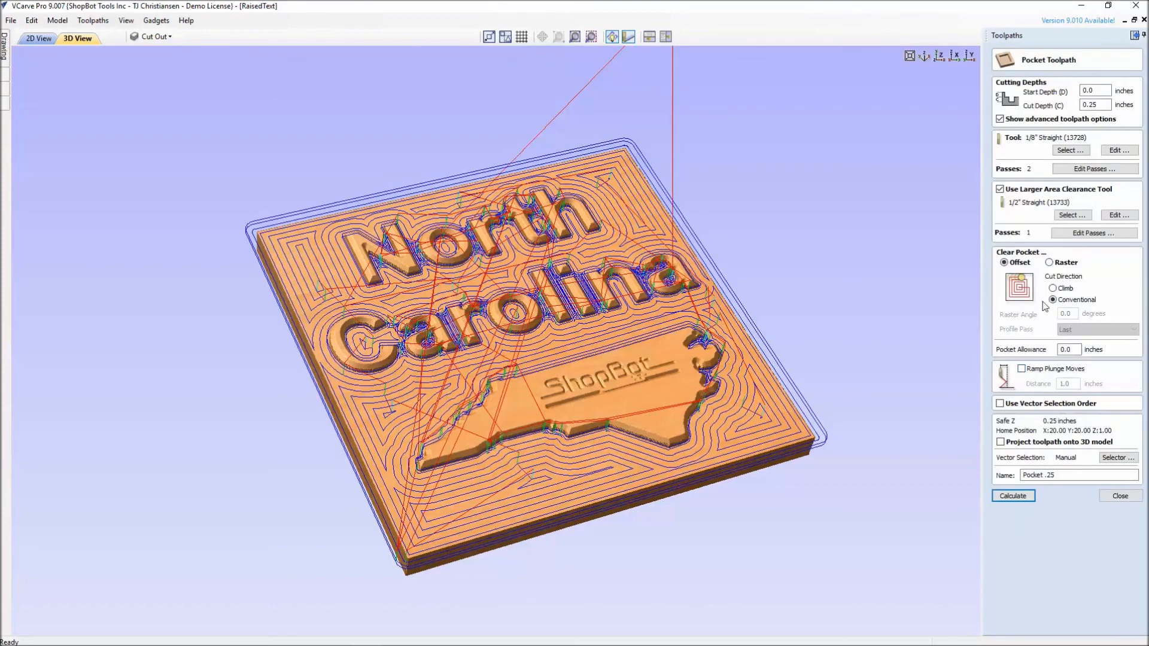
{"action": "left_click", "coordinate": [1050, 263]}
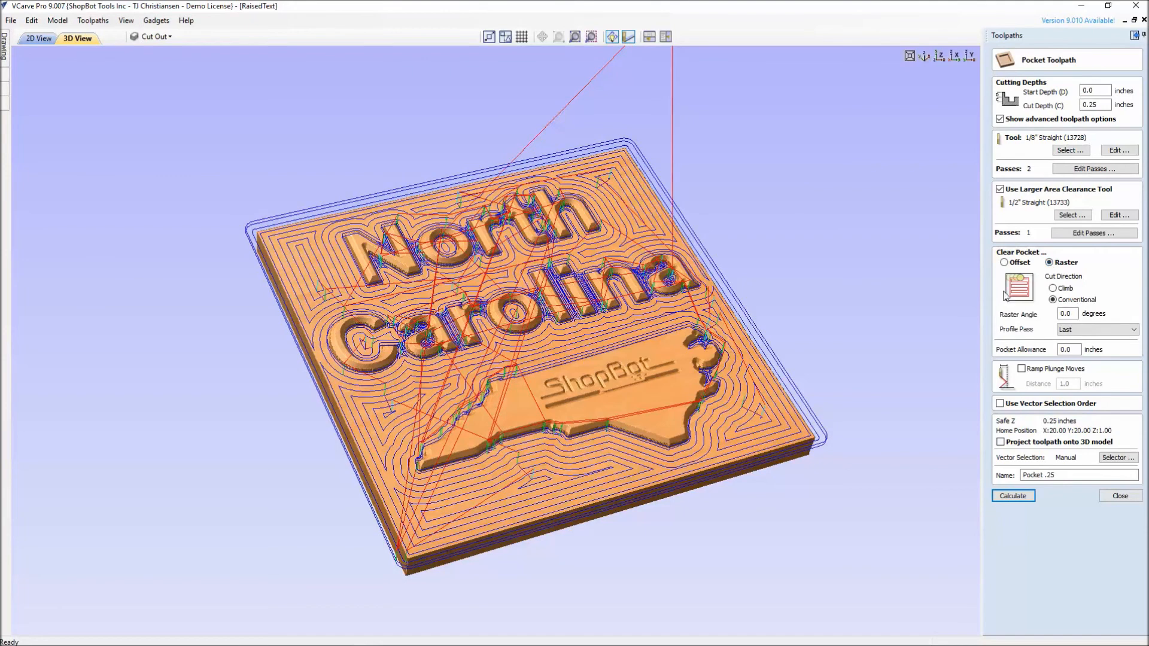
{"action": "left_click", "coordinate": [1012, 495]}
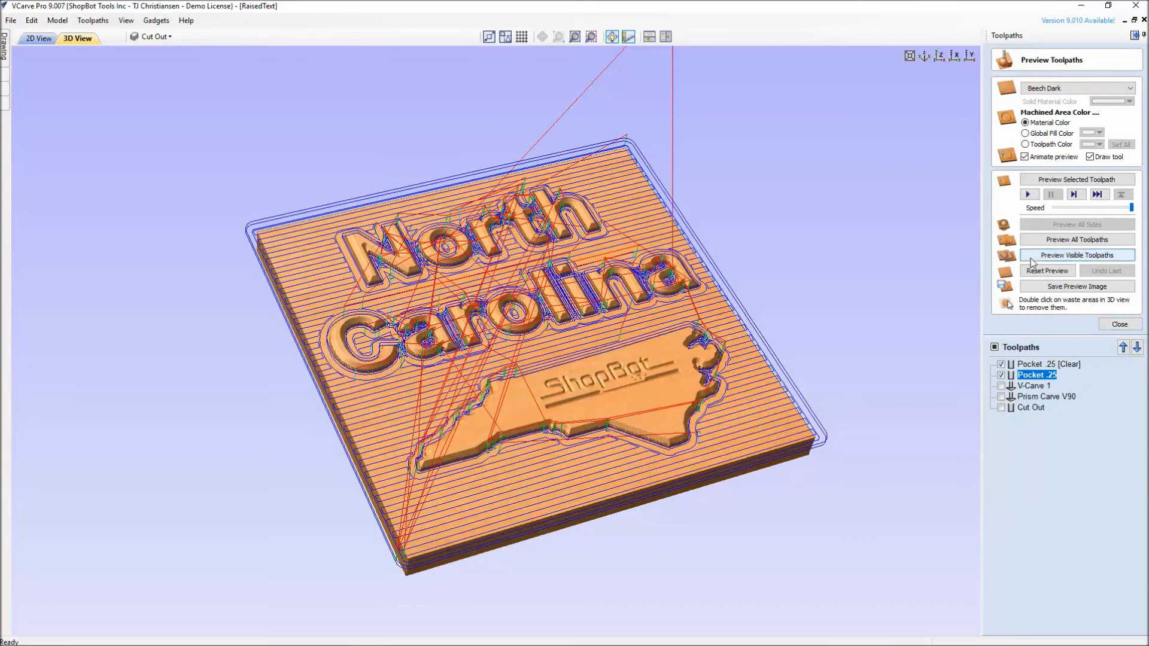
Step: Inspect the raster pocket toolpaths in the 2D and 3D views, then close the preview
{"action": "left_click", "coordinate": [36, 39]}
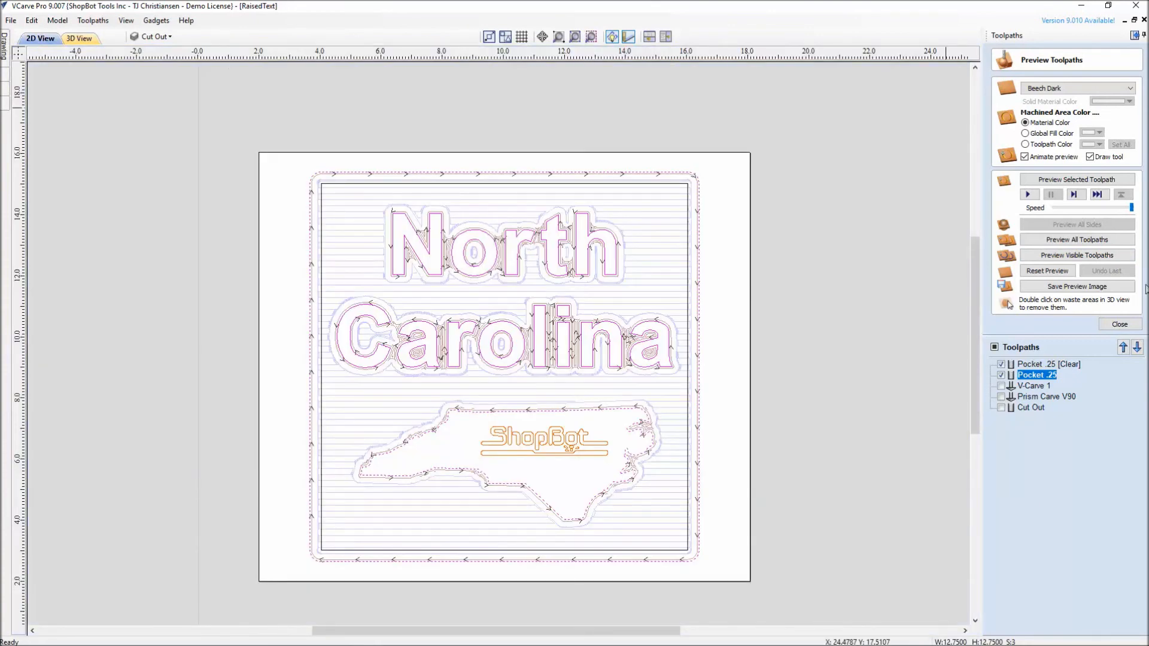
{"action": "left_click", "coordinate": [1119, 323]}
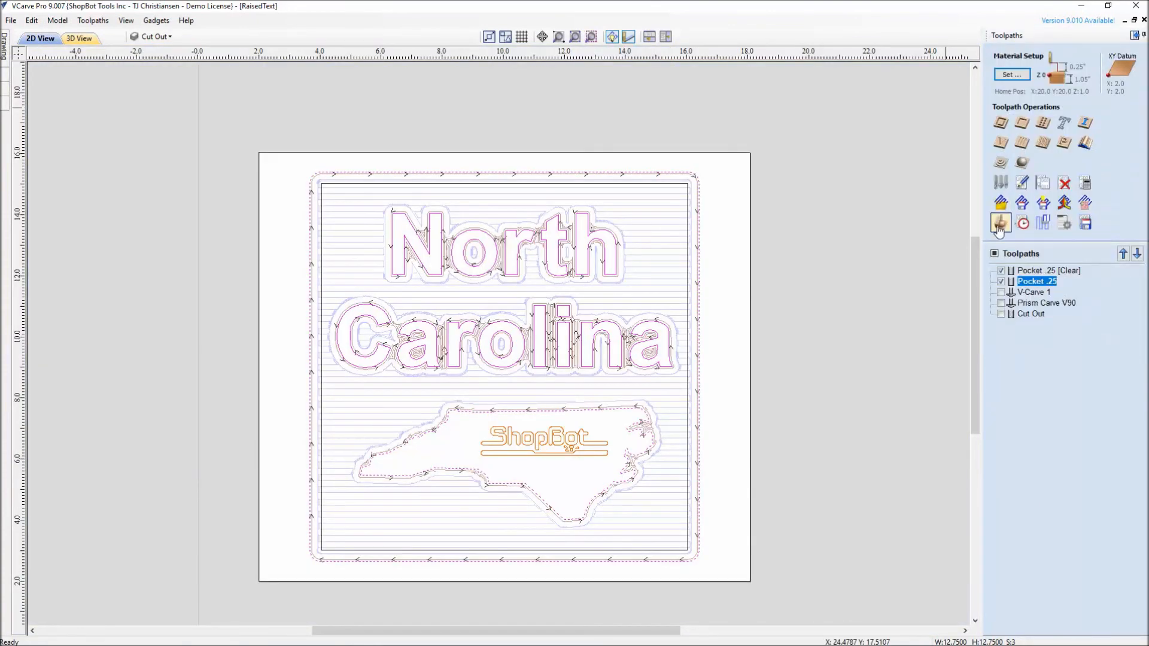
{"action": "left_click", "coordinate": [1017, 231]}
{"action": "left_click_drag", "start_coordinate": [632, 286], "coordinate": [622, 190]}
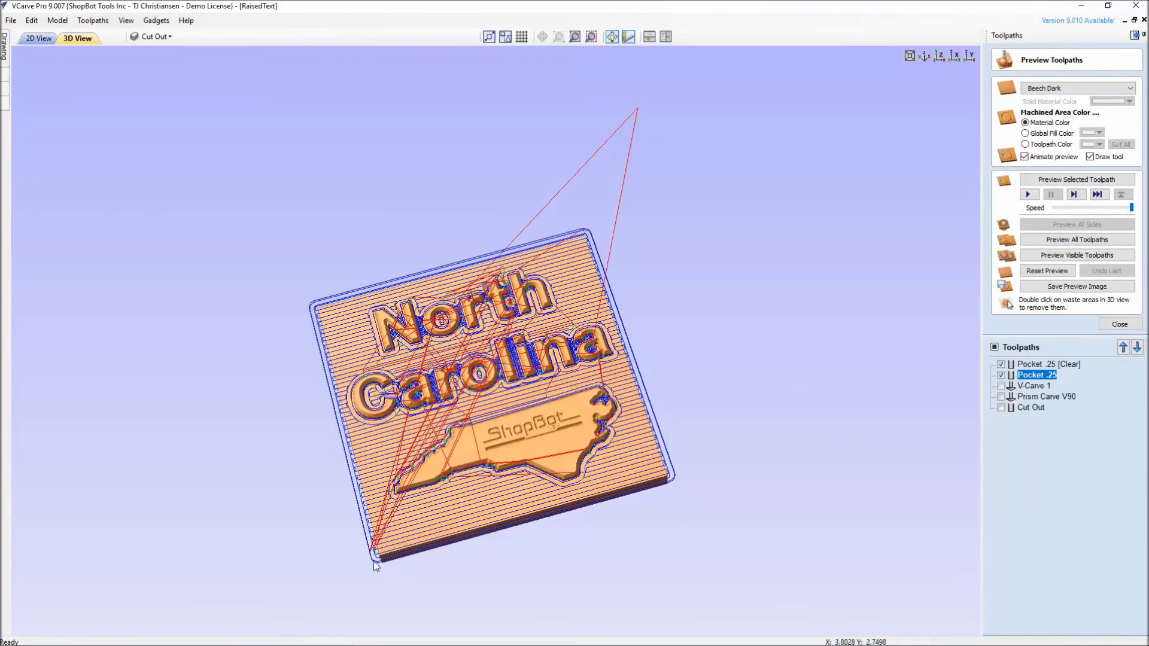
{"action": "left_click", "coordinate": [1120, 323]}
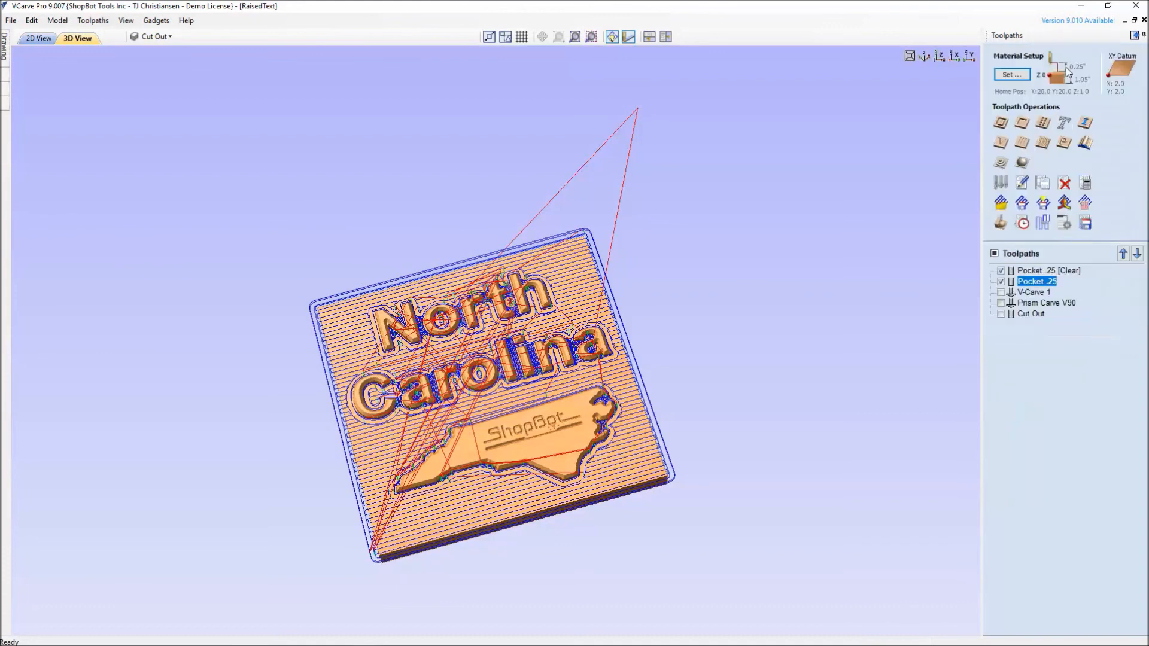
Step: Check the home/start position in the material setup and leave it without making changes
{"action": "left_click", "coordinate": [1010, 75]}
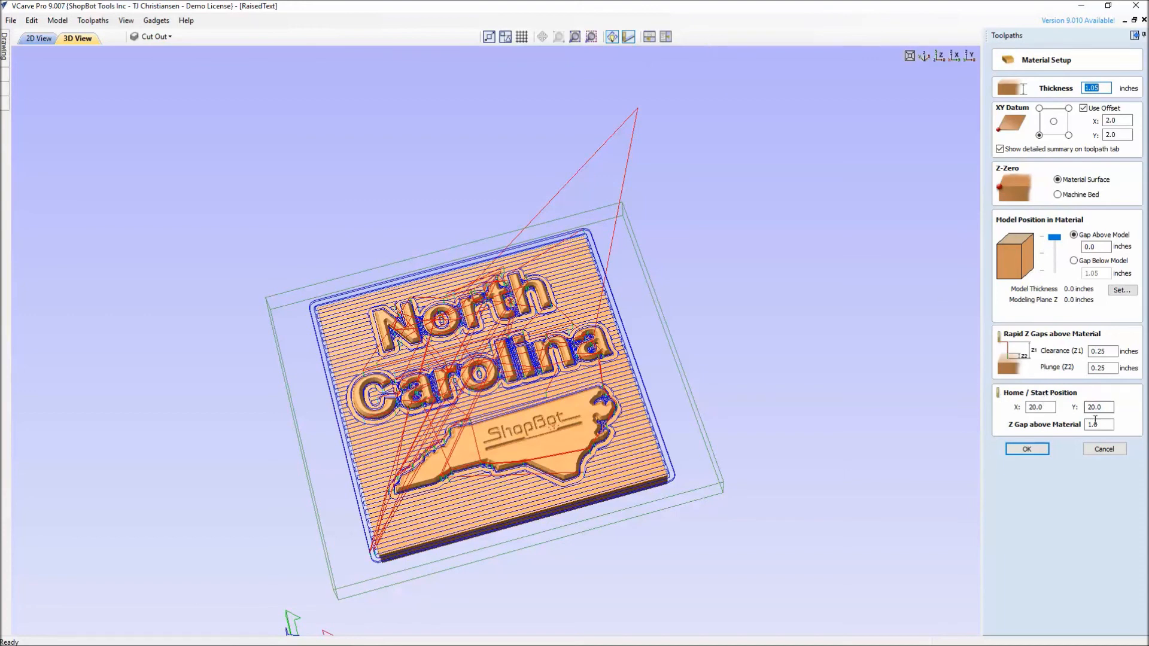
{"action": "left_click", "coordinate": [1035, 408]}
{"action": "left_click", "coordinate": [1104, 448]}
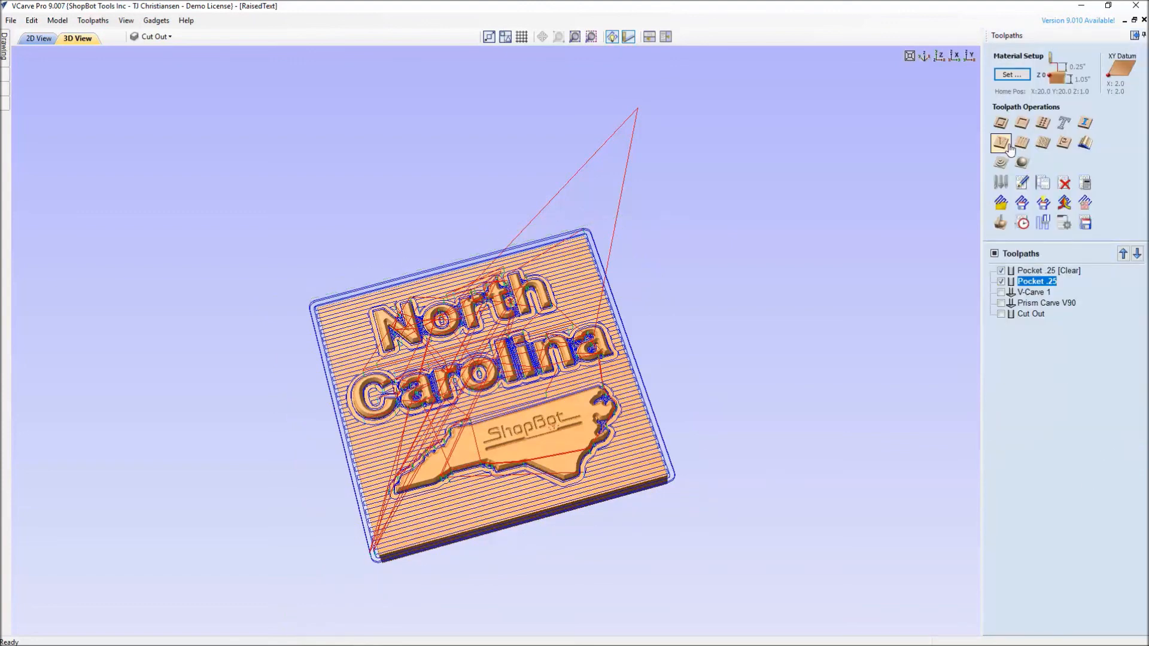
{"action": "left_click", "coordinate": [4, 57]}
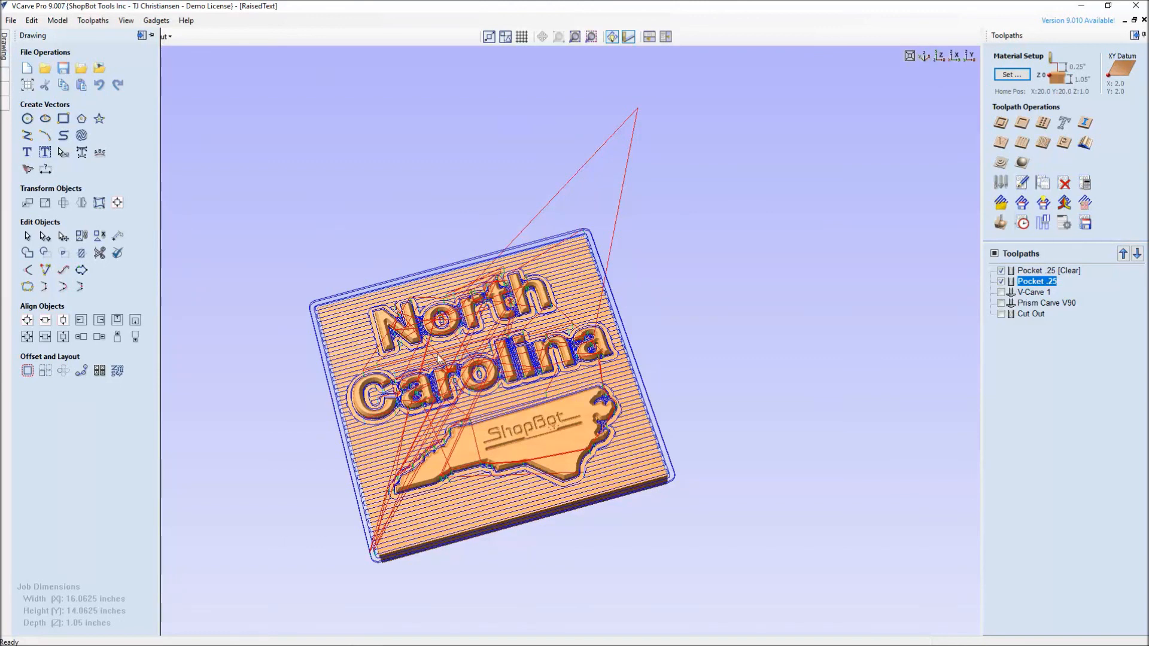
{"action": "mouse_move", "coordinate": [388, 642]}
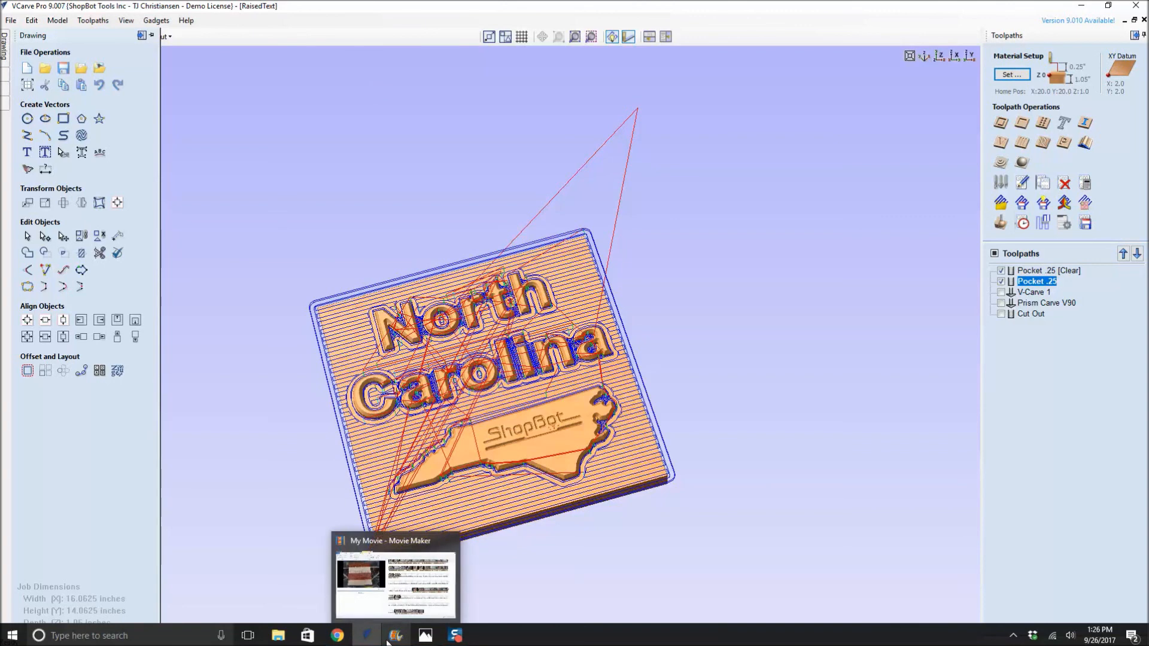
Step: Try turning off the XY datum offset in the job setup with the sign shown in 2D, then discard the change
{"action": "left_click", "coordinate": [27, 85]}
{"action": "left_click", "coordinate": [172, 46]}
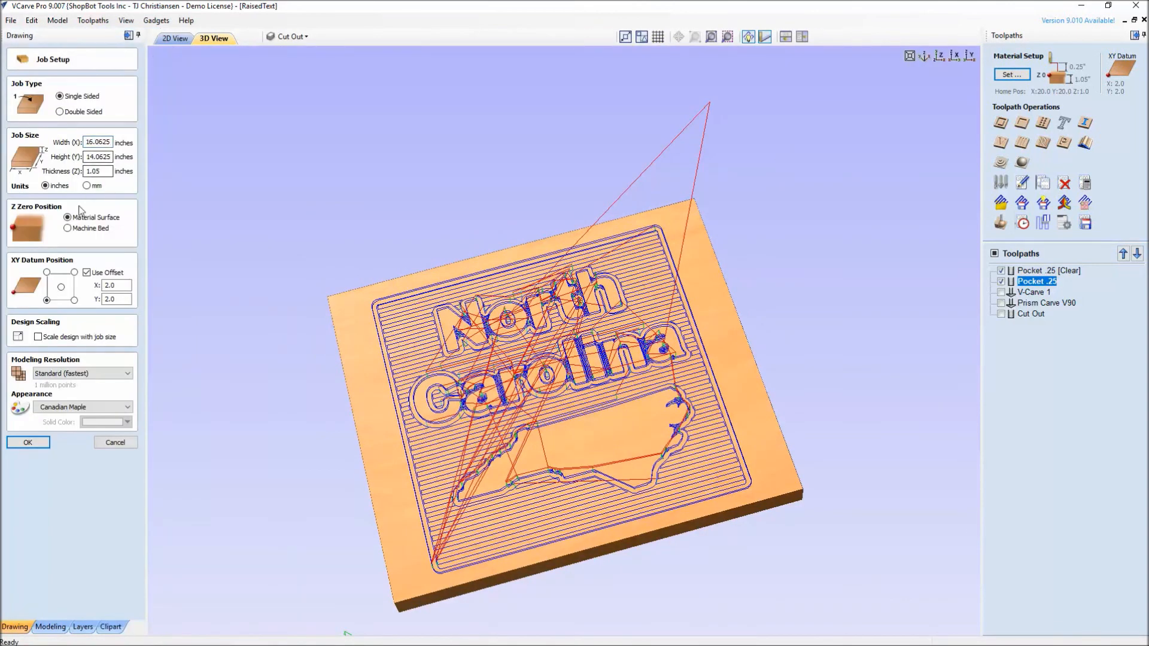
{"action": "left_click", "coordinate": [175, 38]}
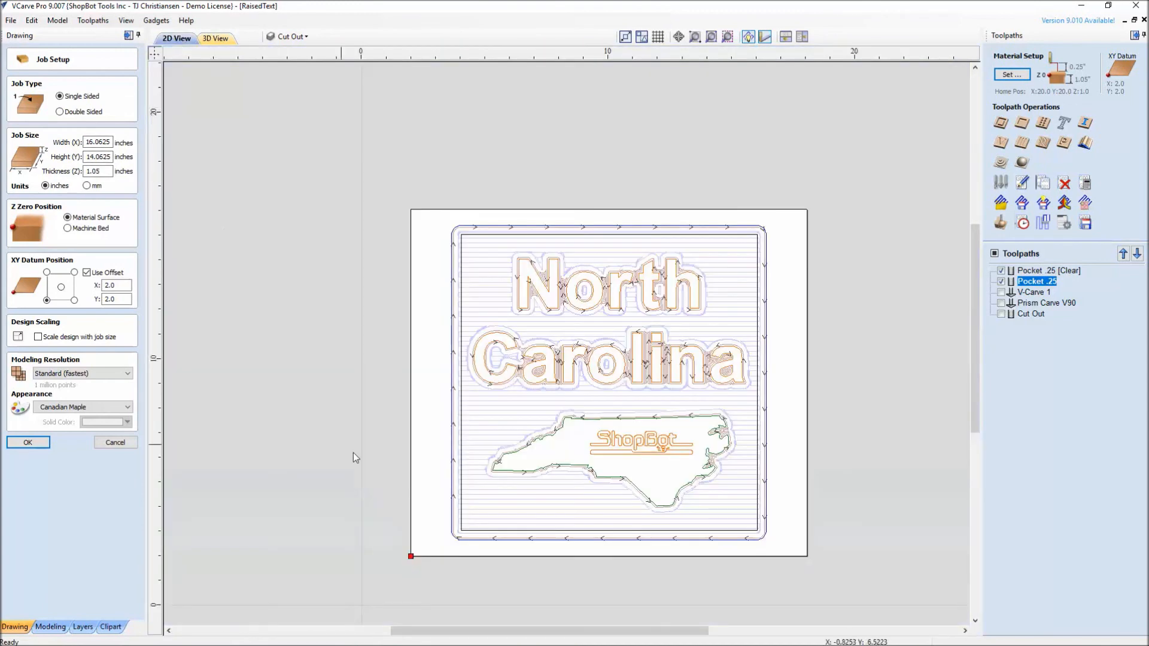
{"action": "scroll", "coordinate": [417, 549], "scroll_direction": "down", "scroll_amount": 2}
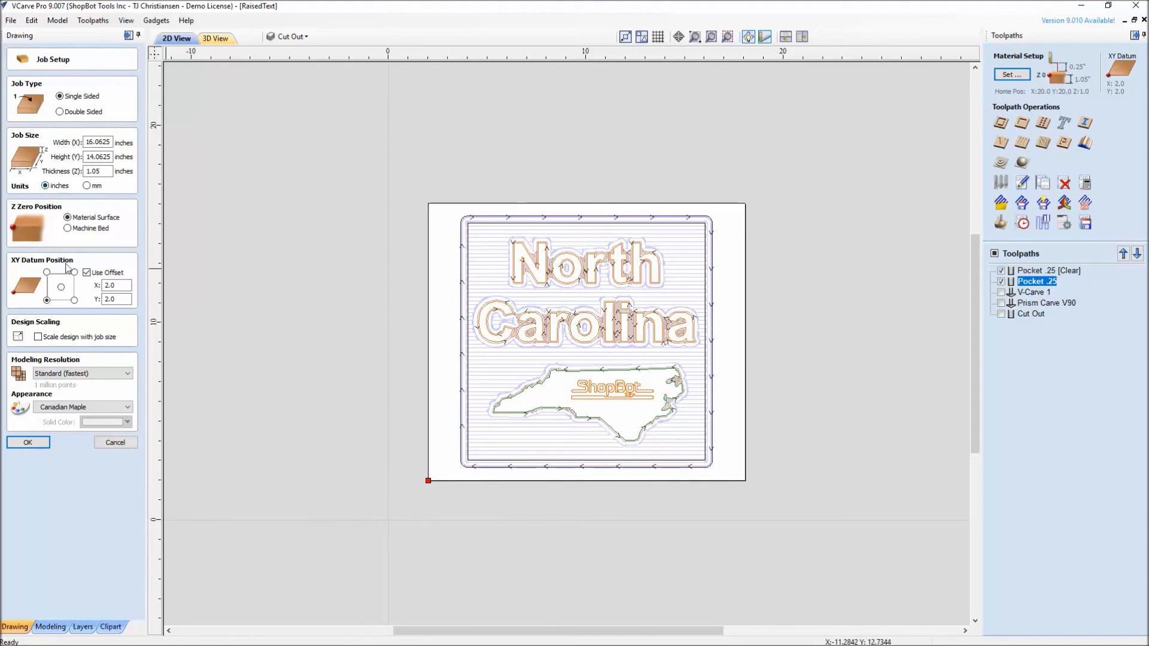
{"action": "left_click", "coordinate": [87, 273]}
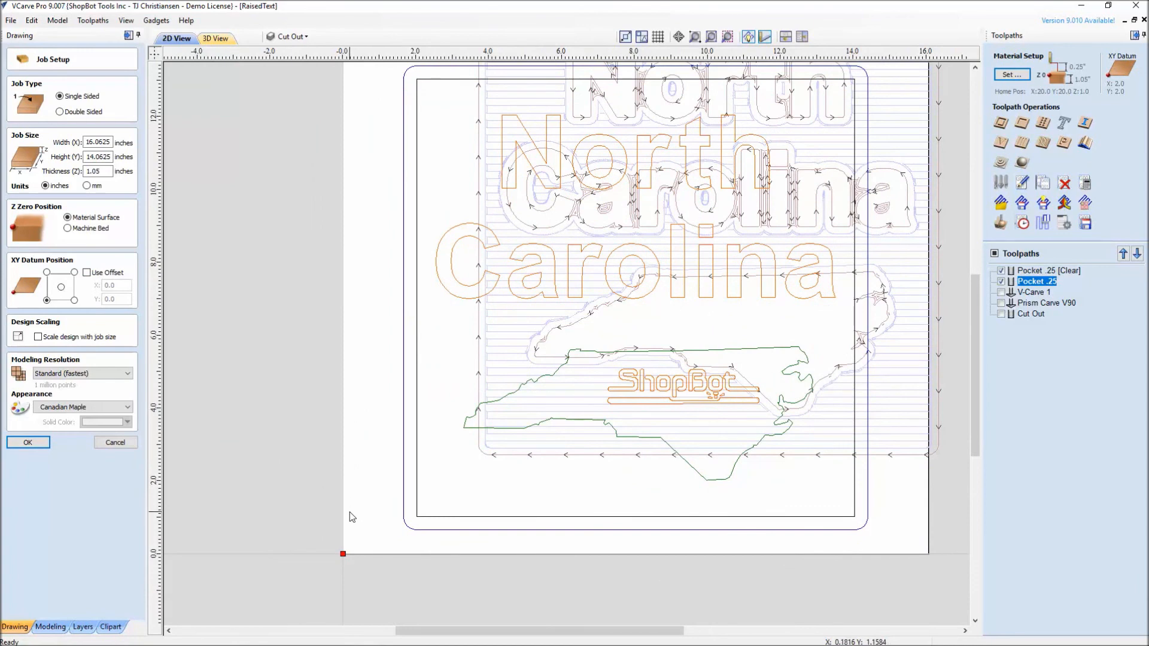
{"action": "left_click", "coordinate": [114, 442]}
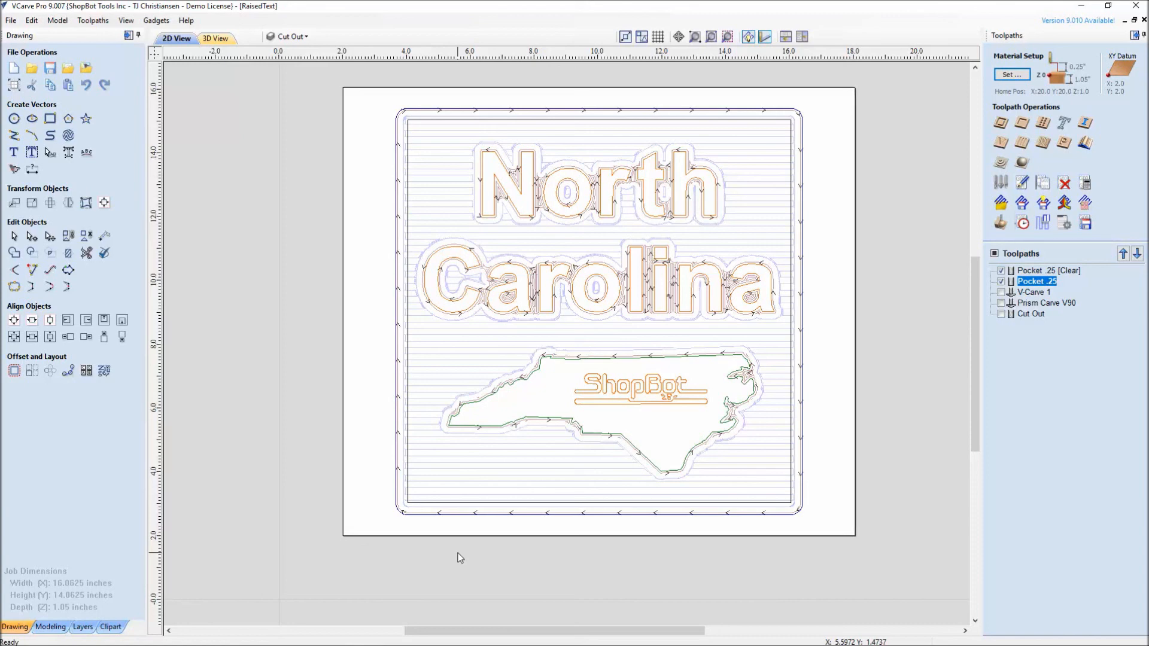
Step: Switch to the Photos app to view the picture of the finished North Carolina sign
{"action": "mouse_move", "coordinate": [1029, 279]}
{"action": "mouse_move", "coordinate": [481, 642]}
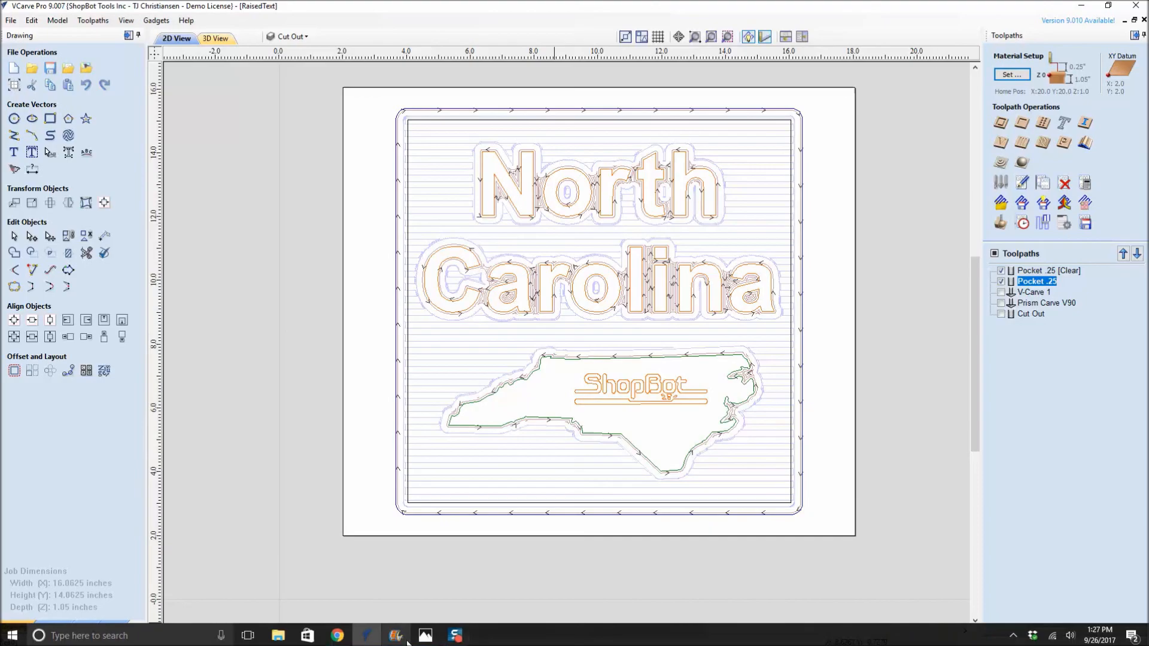
{"action": "left_click", "coordinate": [426, 635]}
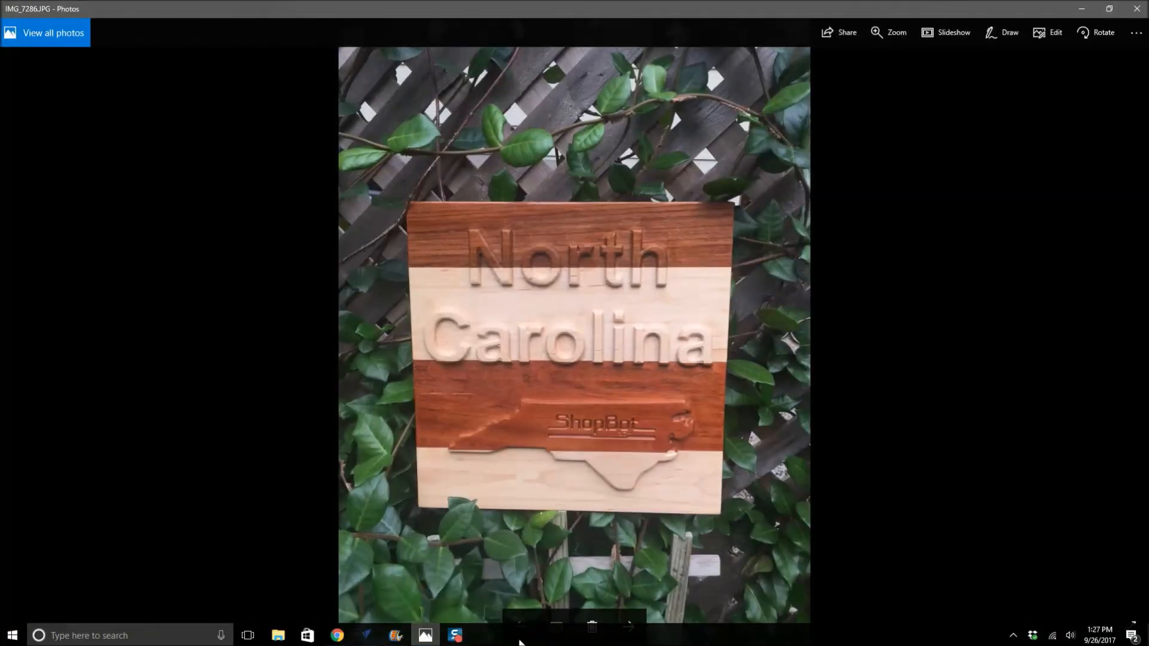